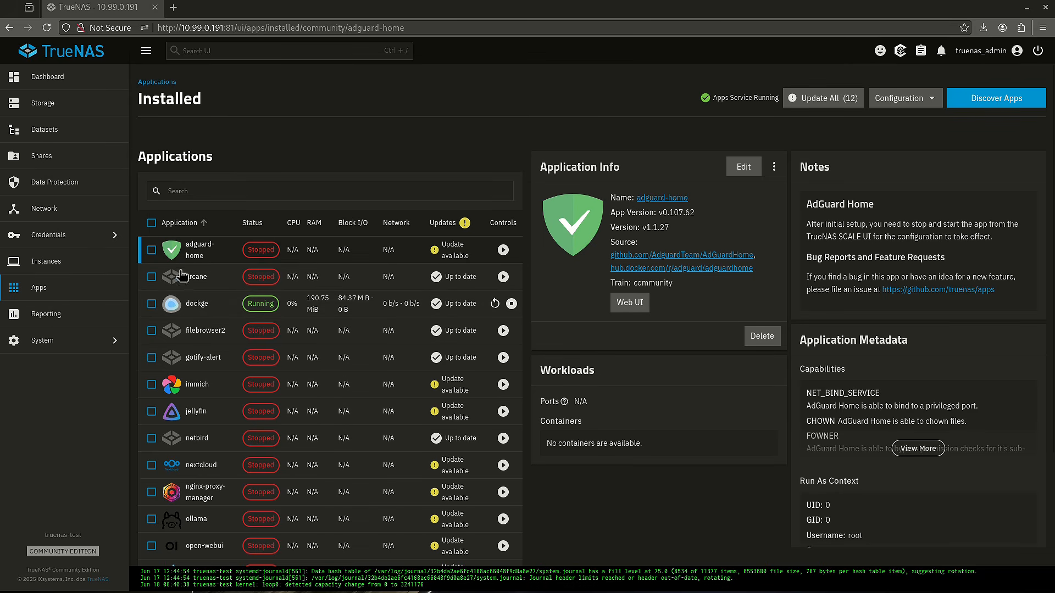
Look through the installed applications list, examining each app's status, resource usage and update state
scroll(174, 301, "down", 3)
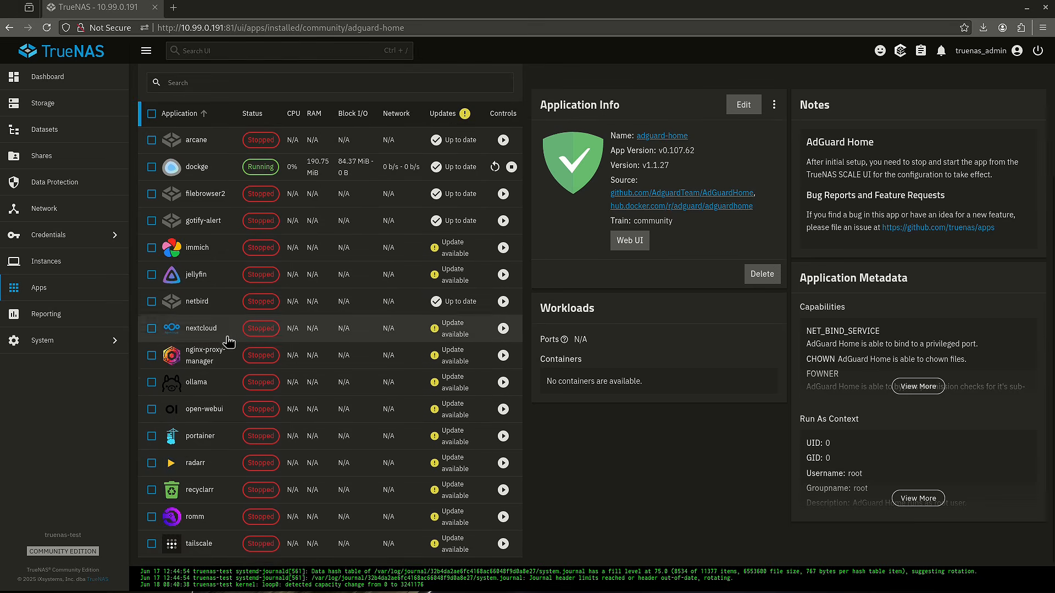
scroll(258, 418, "up", 3)
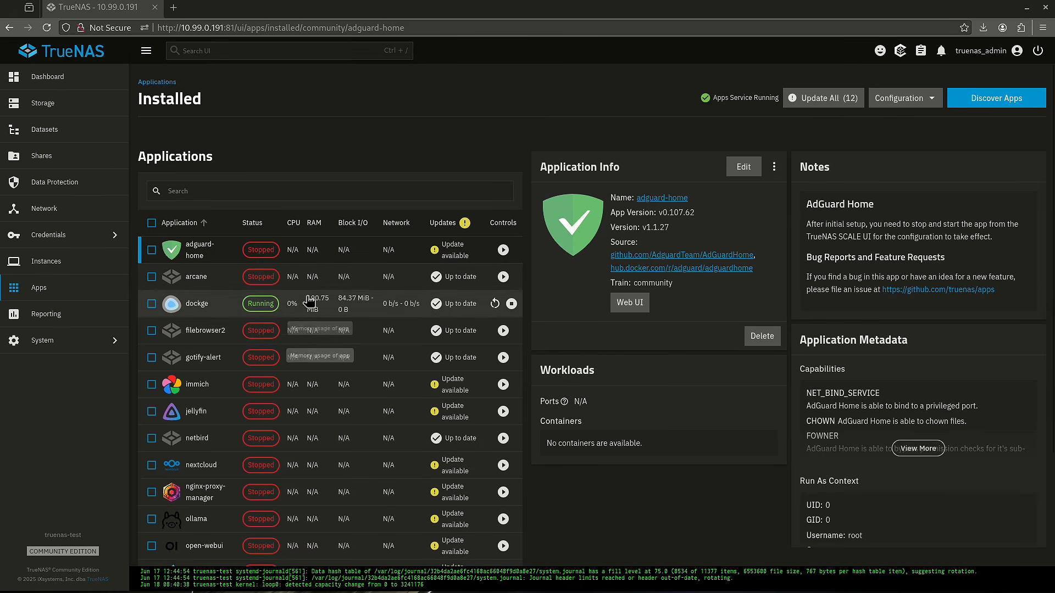
scroll(273, 359, "down", 3)
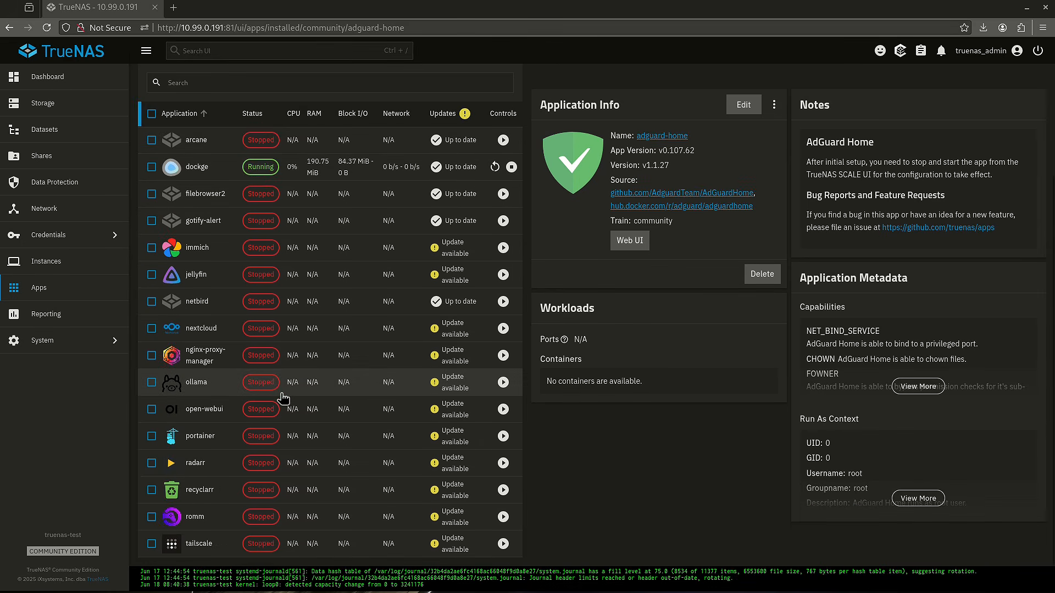
scroll(283, 397, "up", 3)
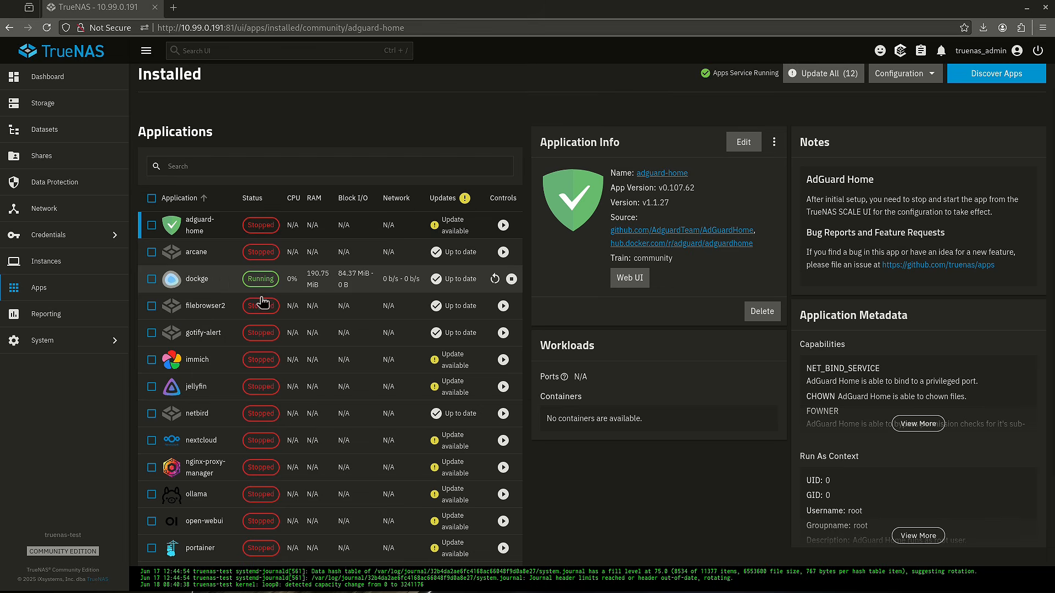
scroll(228, 485, "down", 2)
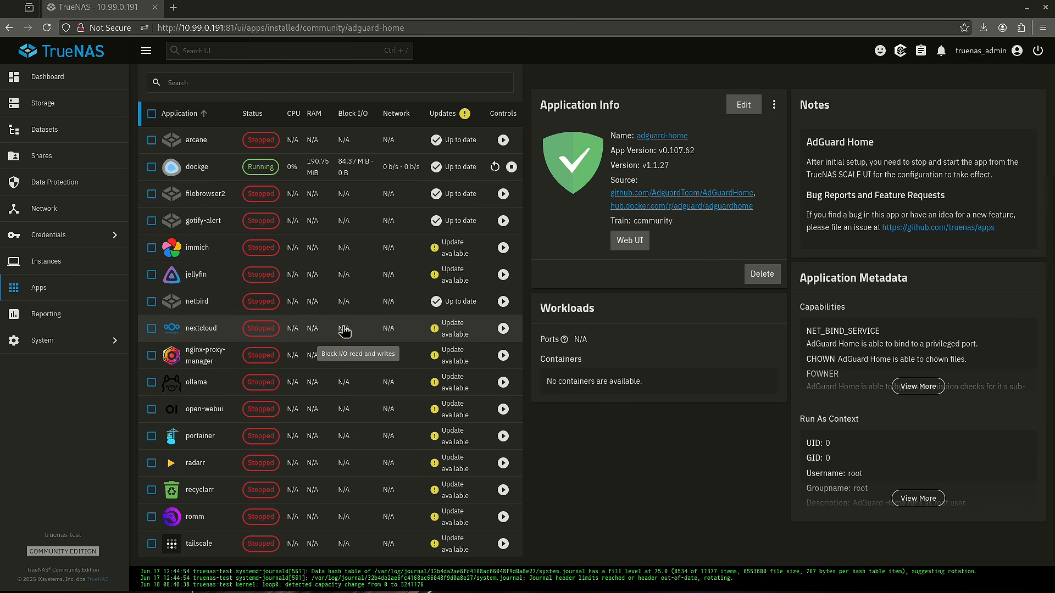
scroll(344, 330, "up", 3)
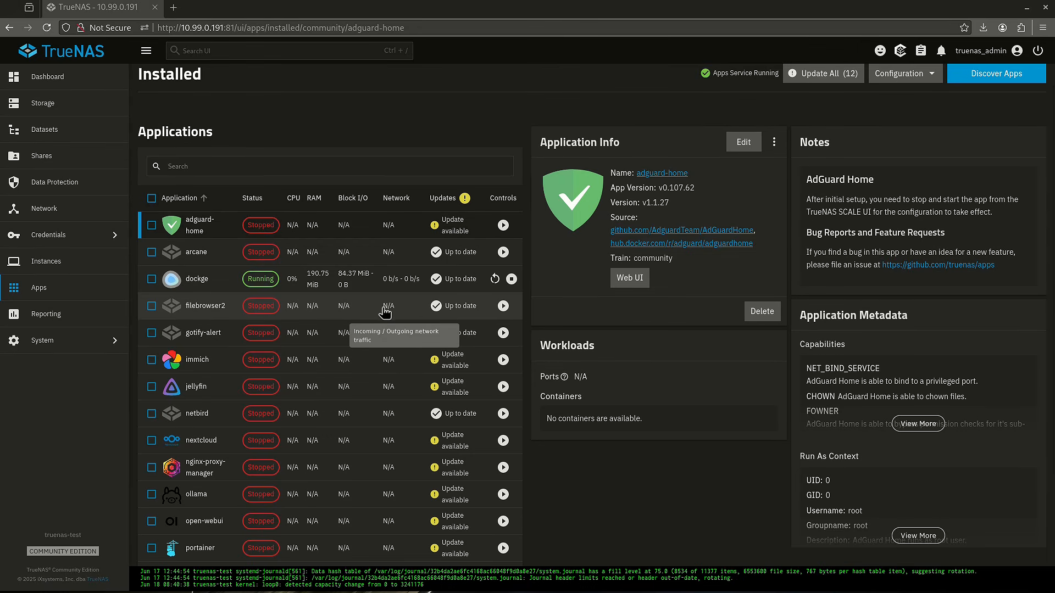
scroll(409, 307, "up", 1)
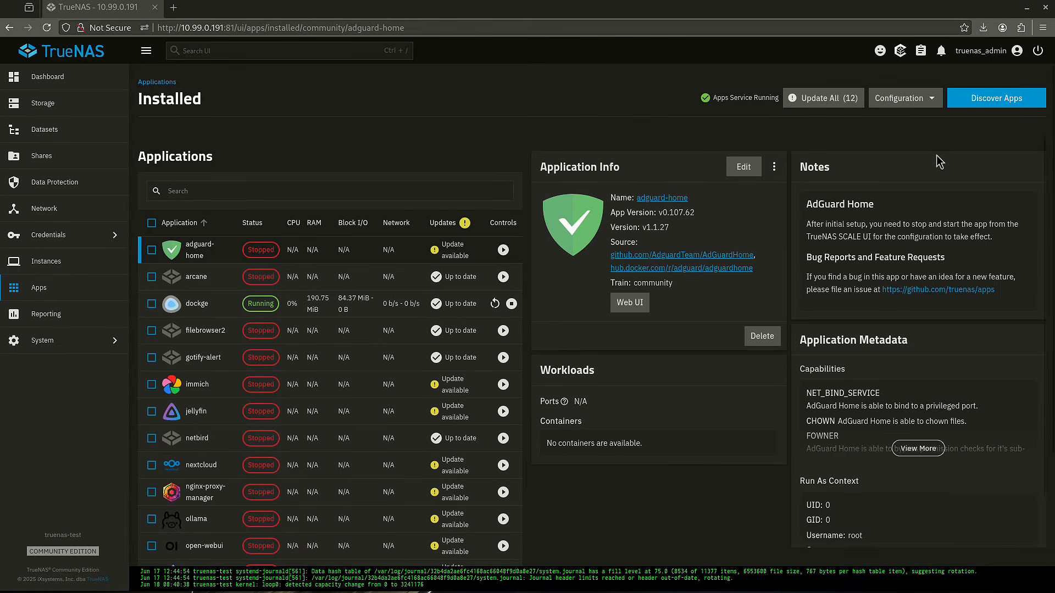
Open the catalog of available apps and refresh it
left_click(970, 107)
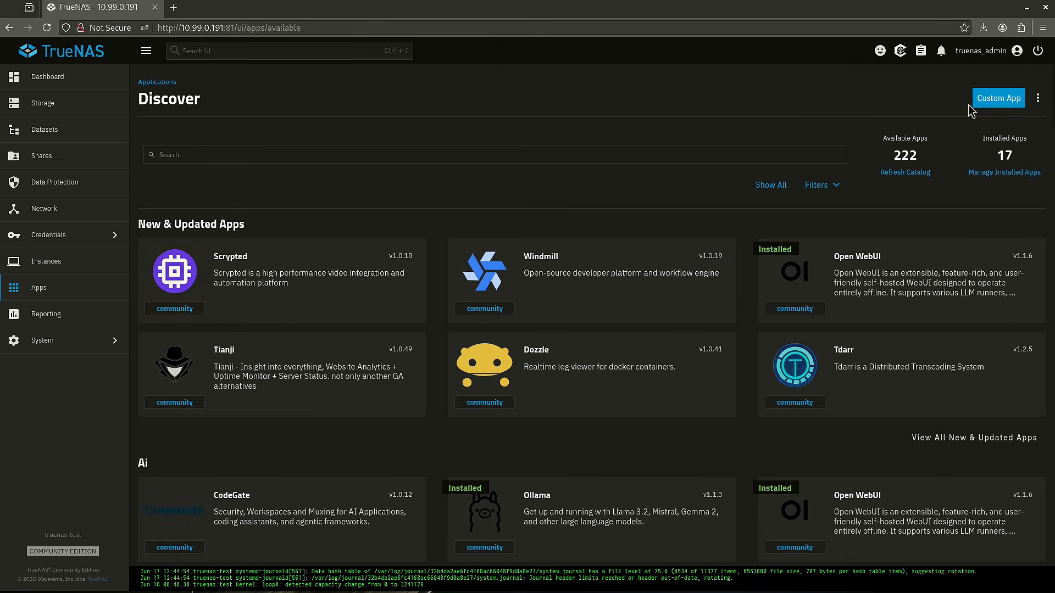
left_click(901, 173)
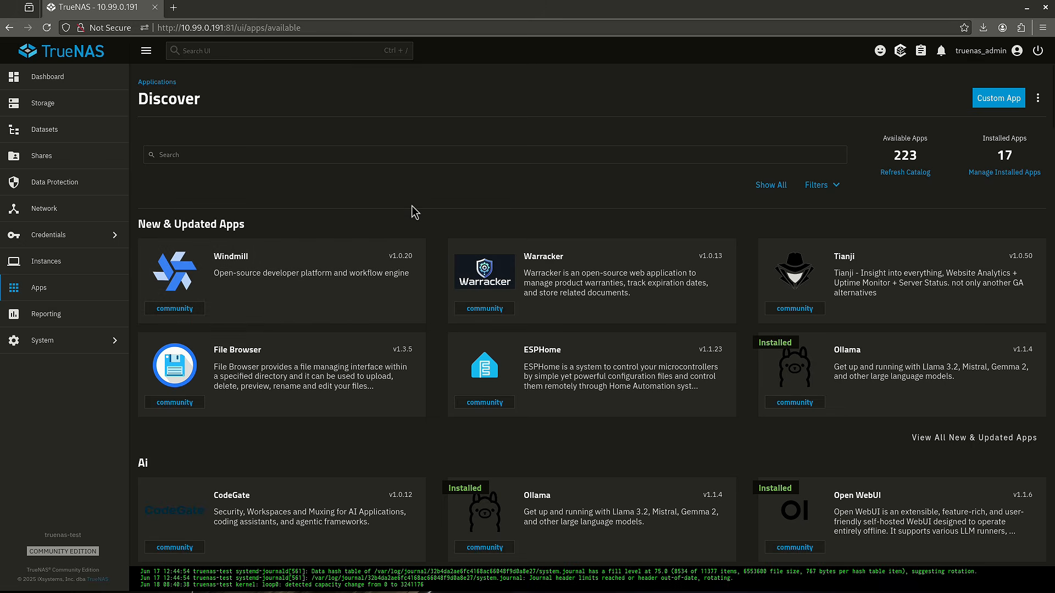
Open the Windmill app's details and examine its available resources, run-as contexts and capabilities
left_click(377, 274)
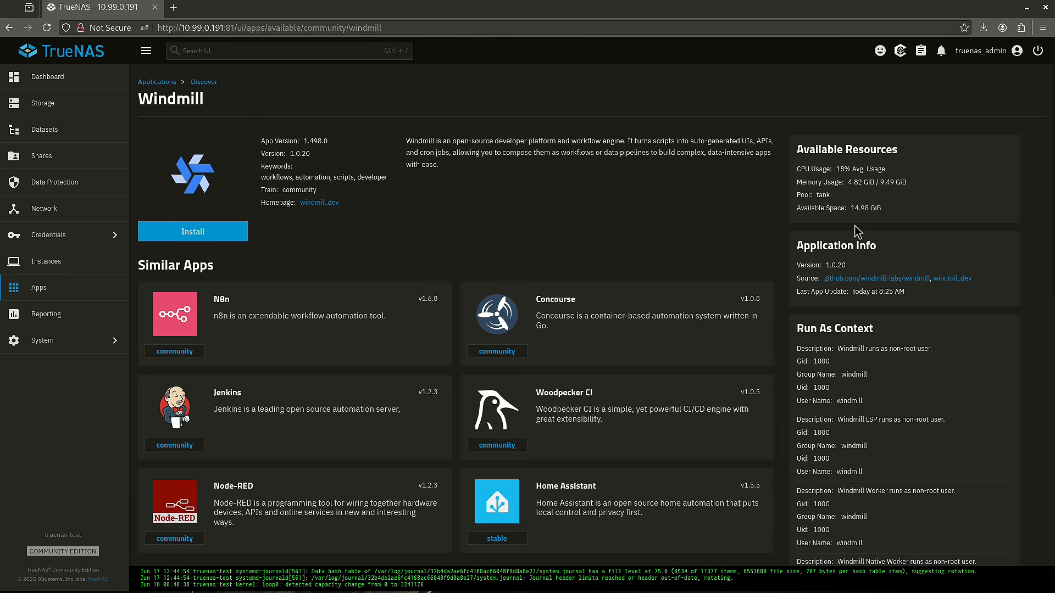
scroll(853, 220, "down", 3)
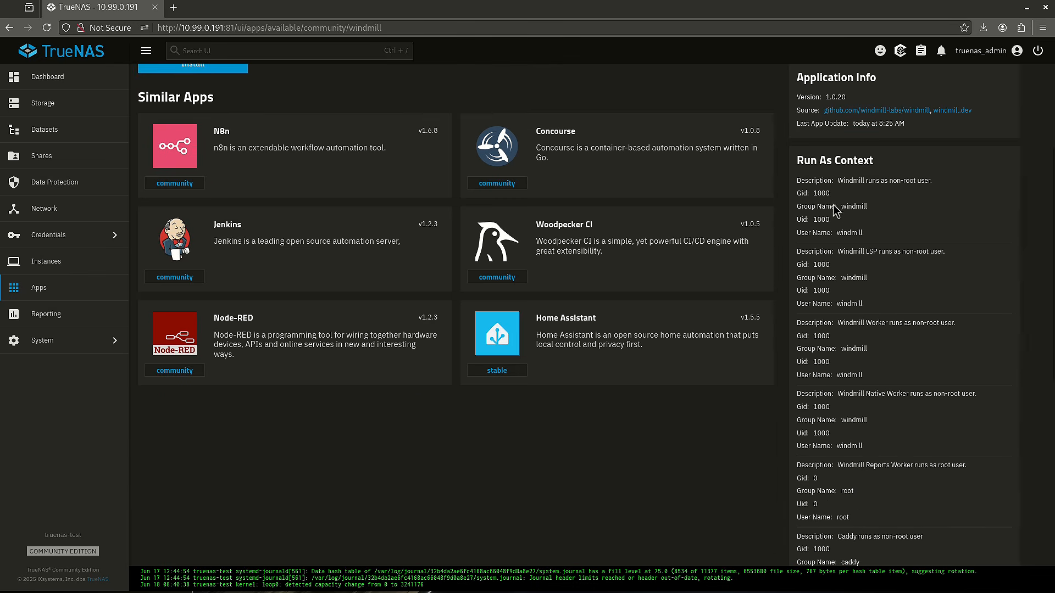
scroll(836, 234, "down", 3)
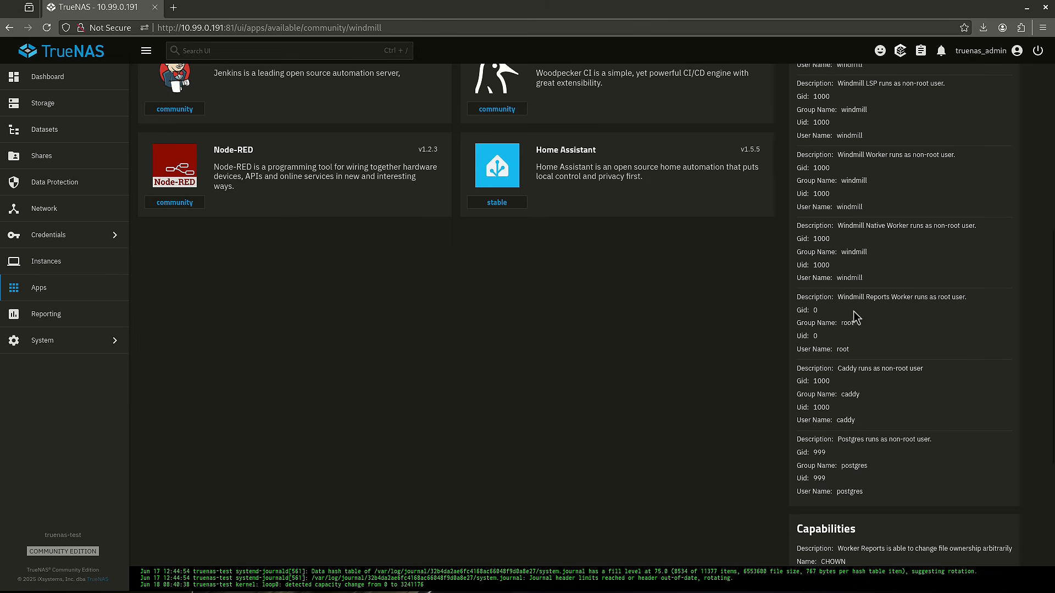
left_click_drag(866, 297, 905, 301)
left_click(905, 301)
scroll(824, 442, "down", 4)
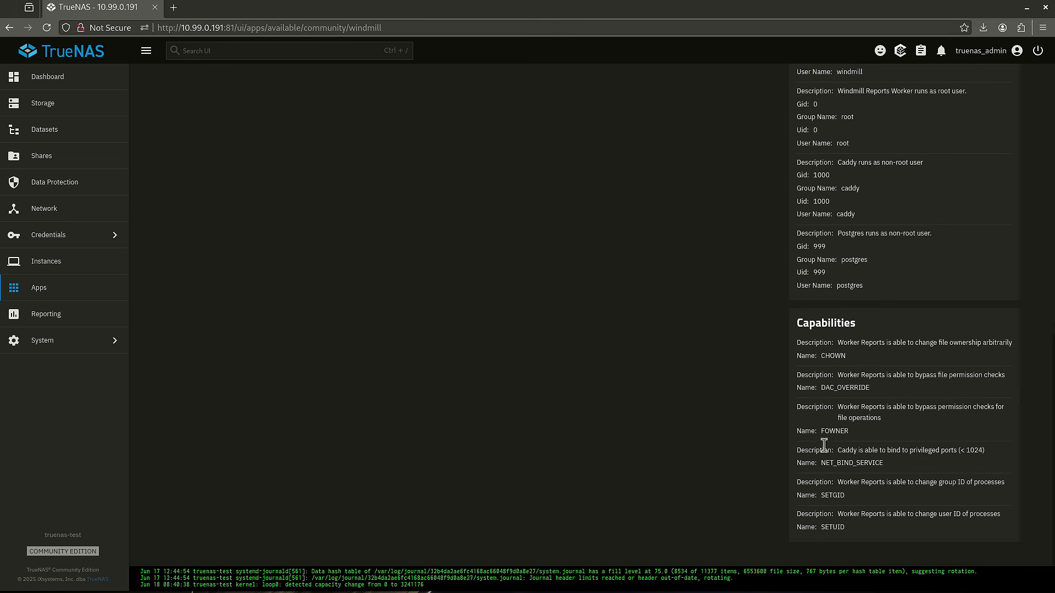
scroll(818, 412, "up", 10)
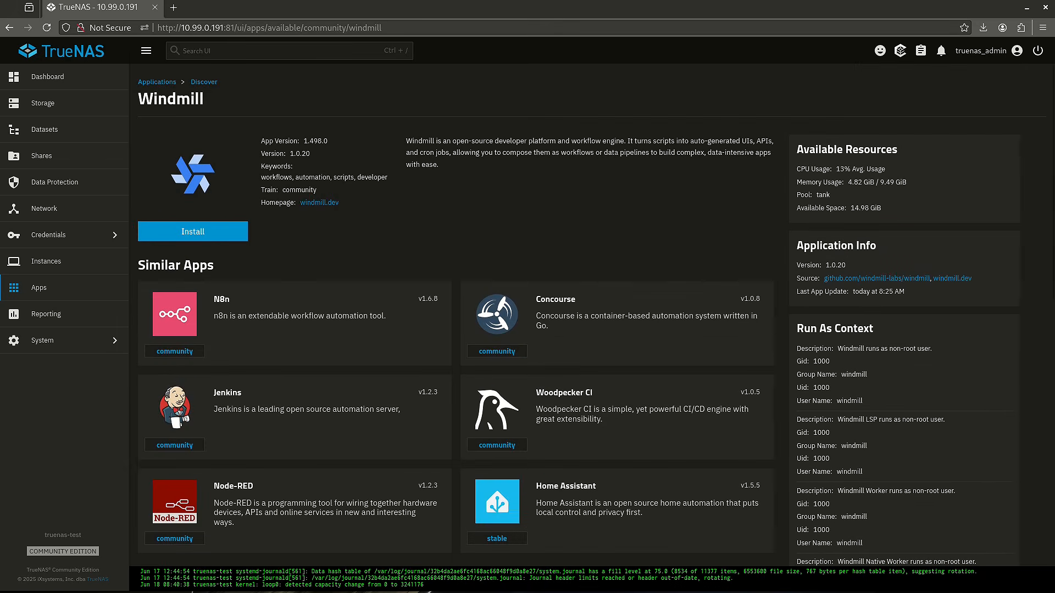
Return to the app catalog, search it for "jelly" and open the Jellyfin app's details
left_click(40, 287)
left_click(959, 104)
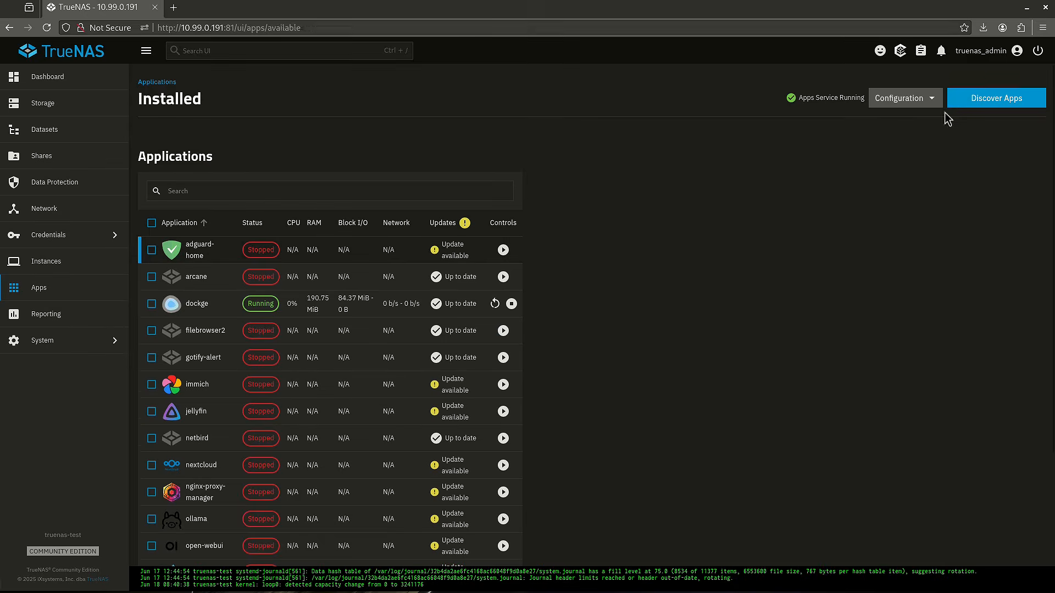
left_click(352, 157)
type("jellfyy")
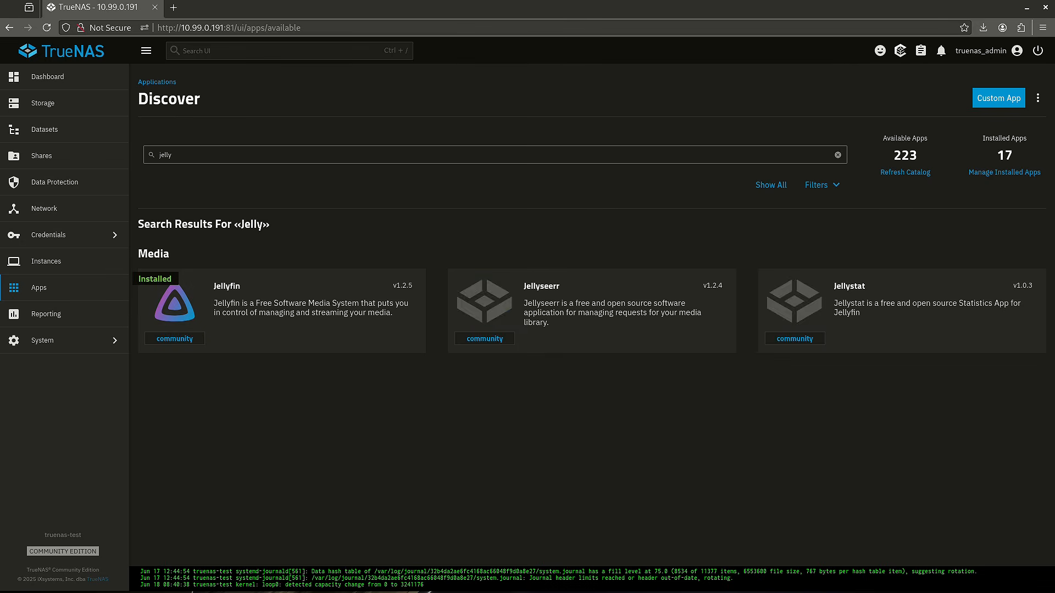
left_click(316, 318)
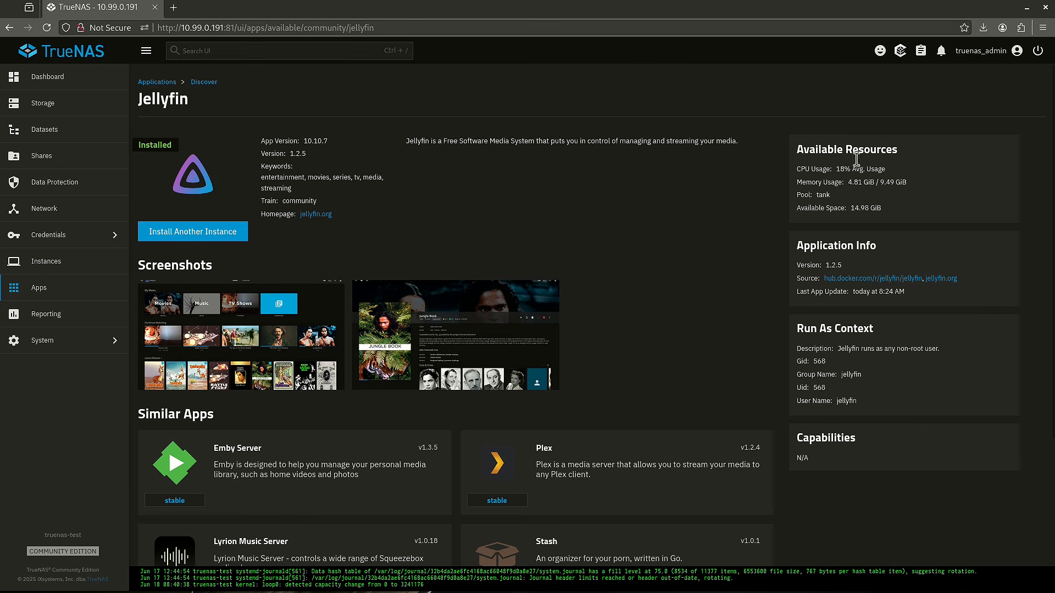
Check Jellyfin's available resources and run-as context, and open the form for installing another instance
left_click_drag(795, 147, 911, 213)
left_click(911, 216)
left_click_drag(814, 347, 832, 440)
left_click(829, 420)
left_click(204, 244)
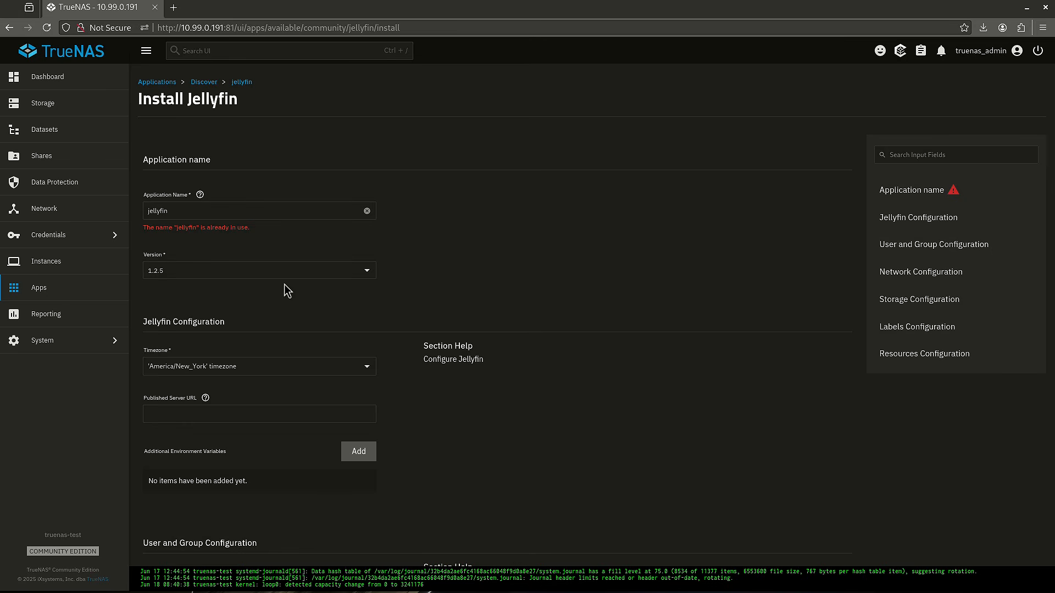
Examine the Jellyfin install form's general, user and group, network port and storage settings
scroll(285, 286, "down", 3)
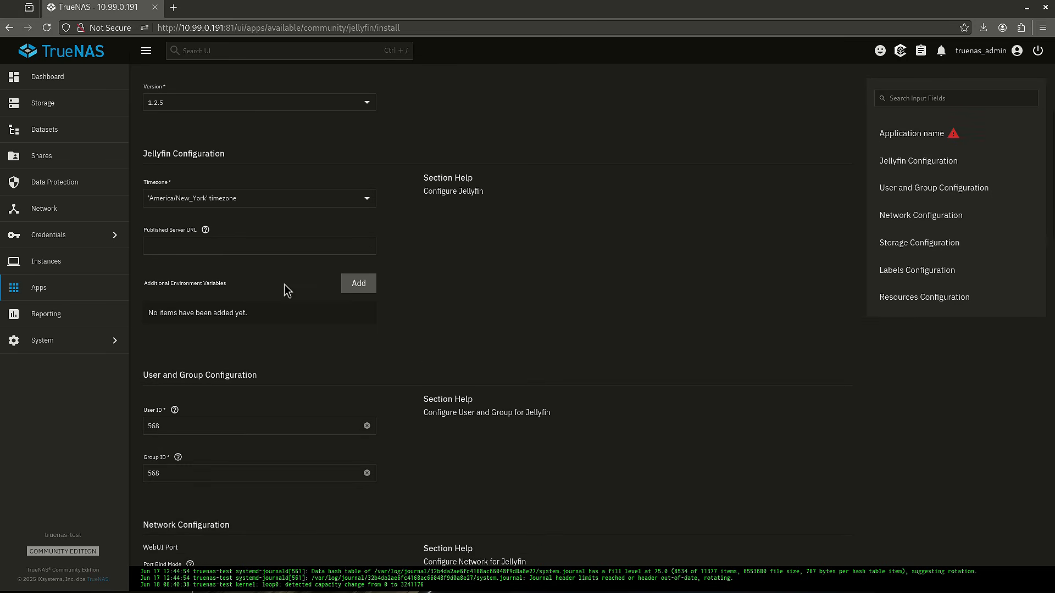
scroll(220, 164, "up", 3)
scroll(219, 190, "down", 7)
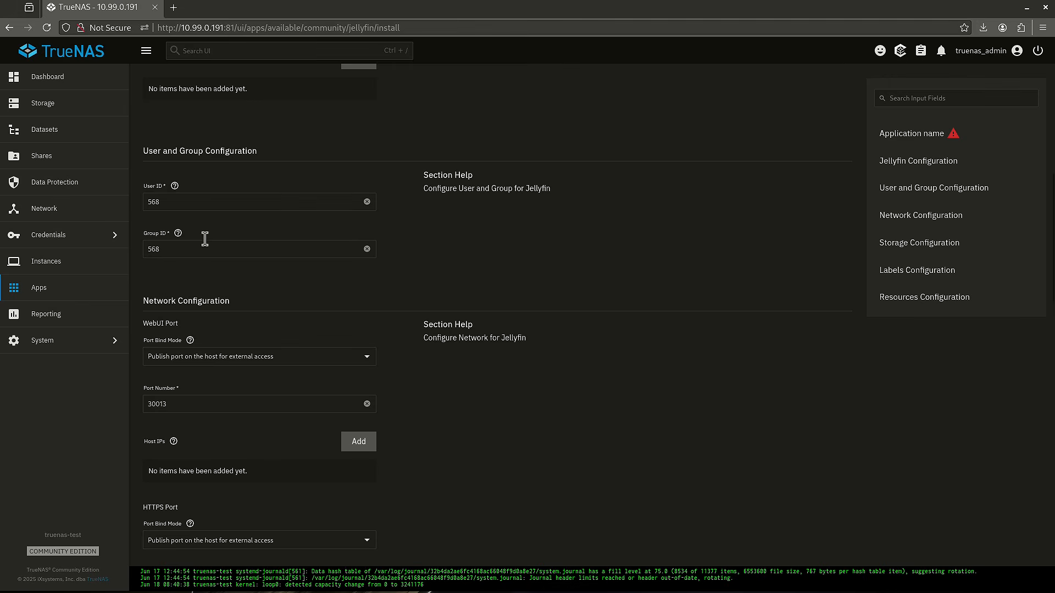
scroll(220, 274, "down", 7)
scroll(239, 160, "up", 6)
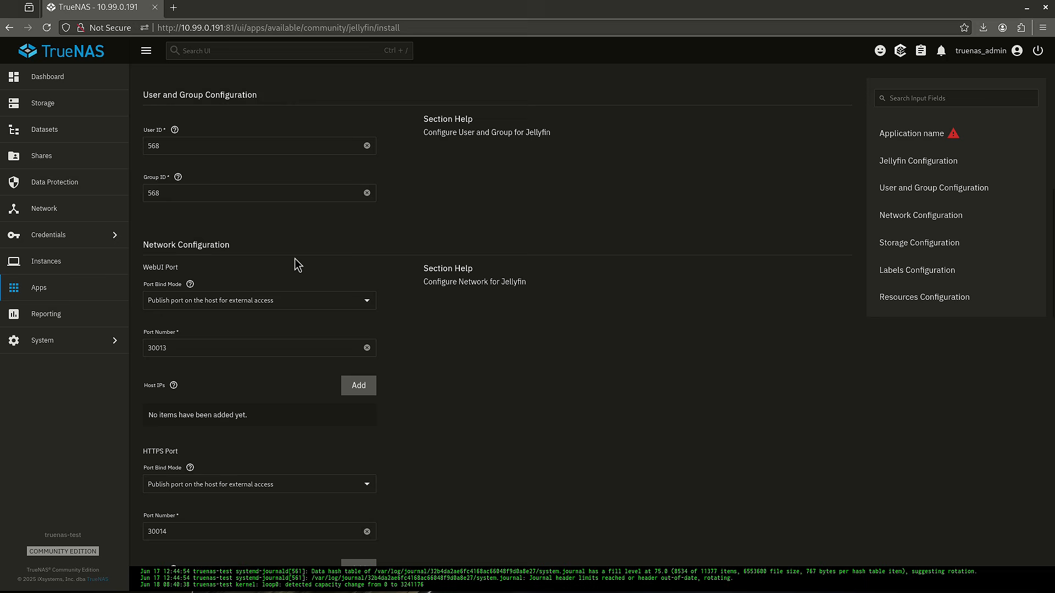
scroll(295, 259, "down", 2)
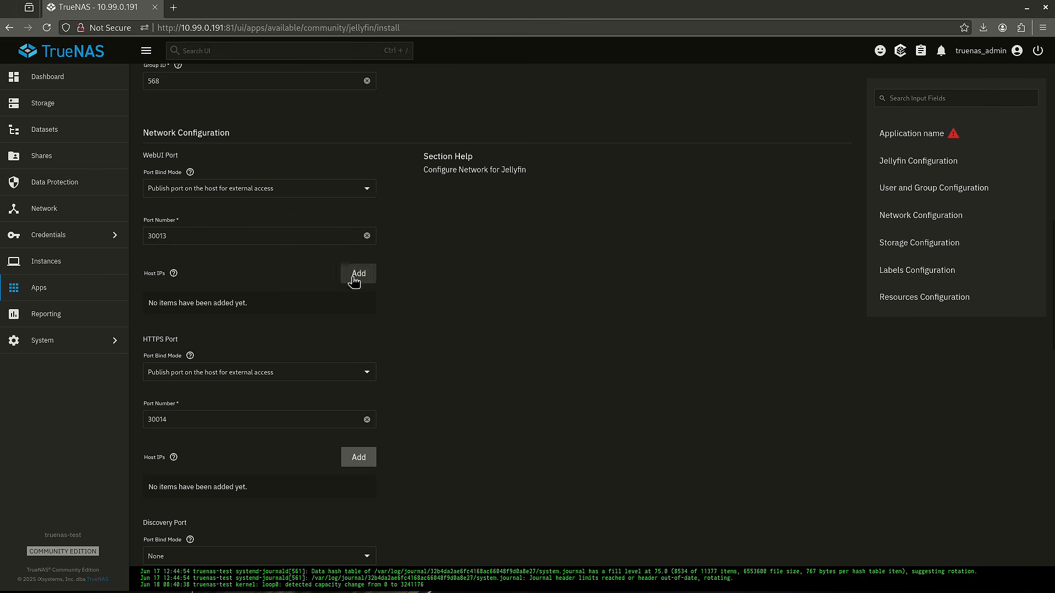
scroll(351, 282, "down", 3)
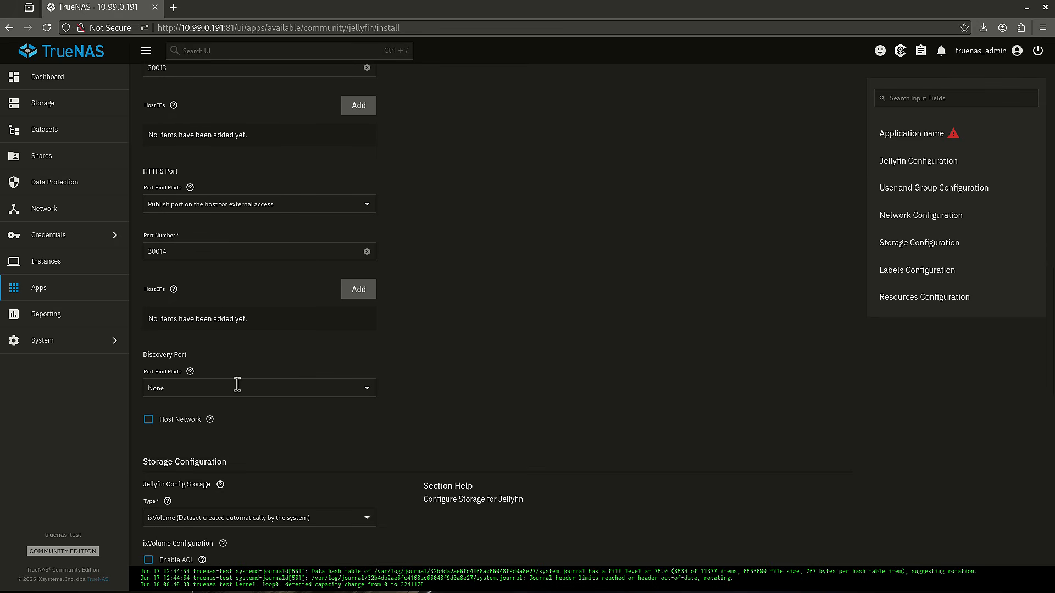
scroll(310, 400, "down", 1)
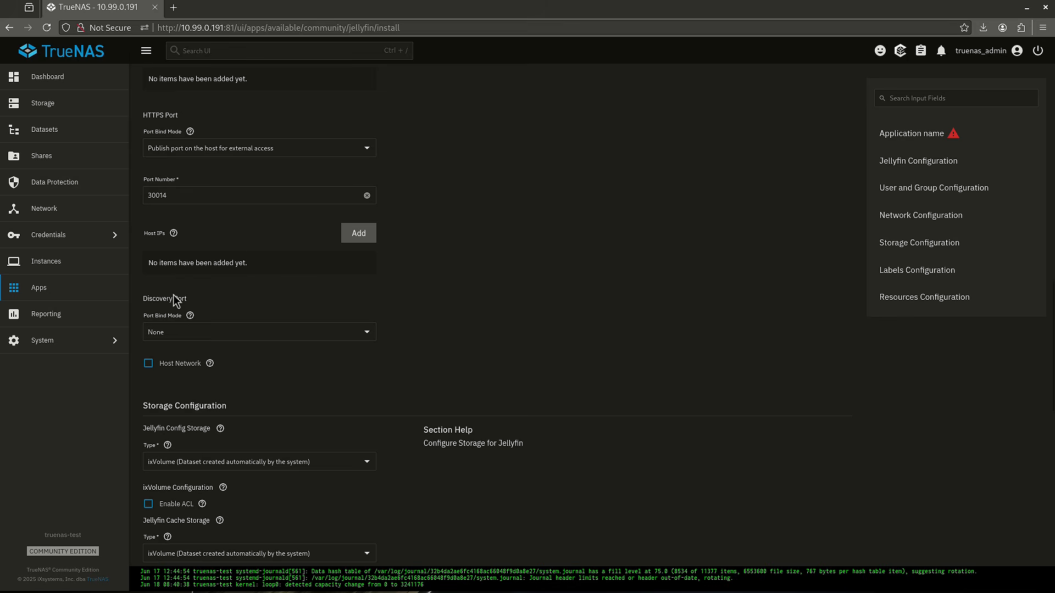
scroll(228, 317, "down", 2)
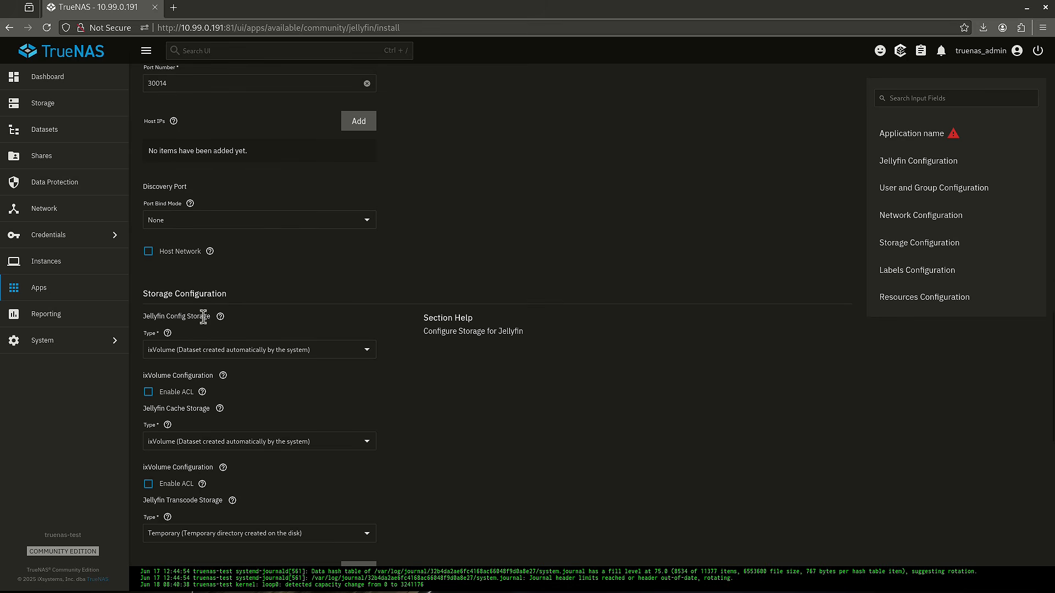
Set the Jellyfin config storage type to Host Path (Path that already exists on the system)
scroll(204, 321, "down", 2)
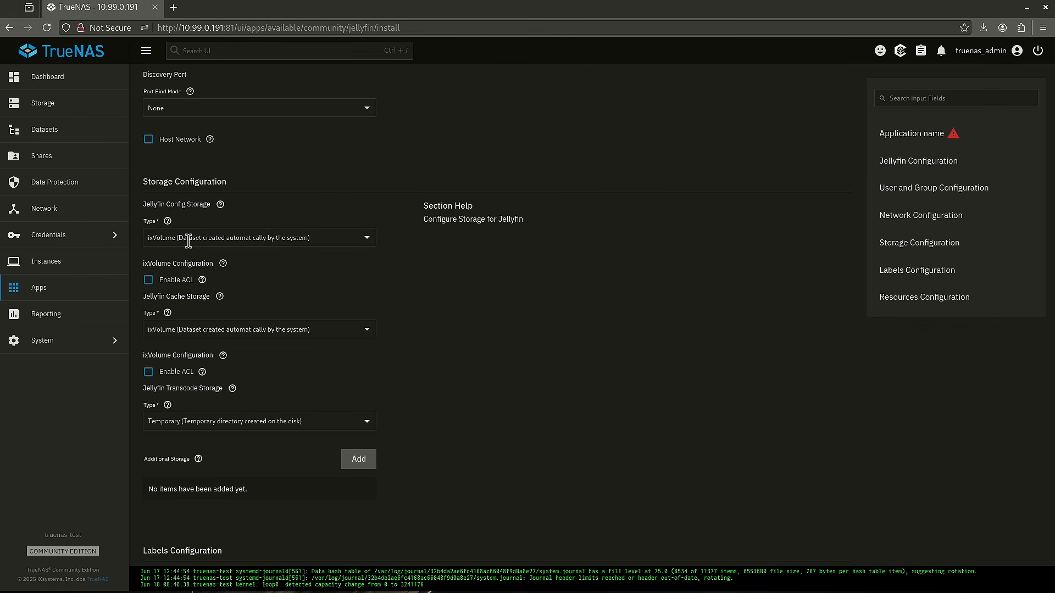
left_click(358, 241)
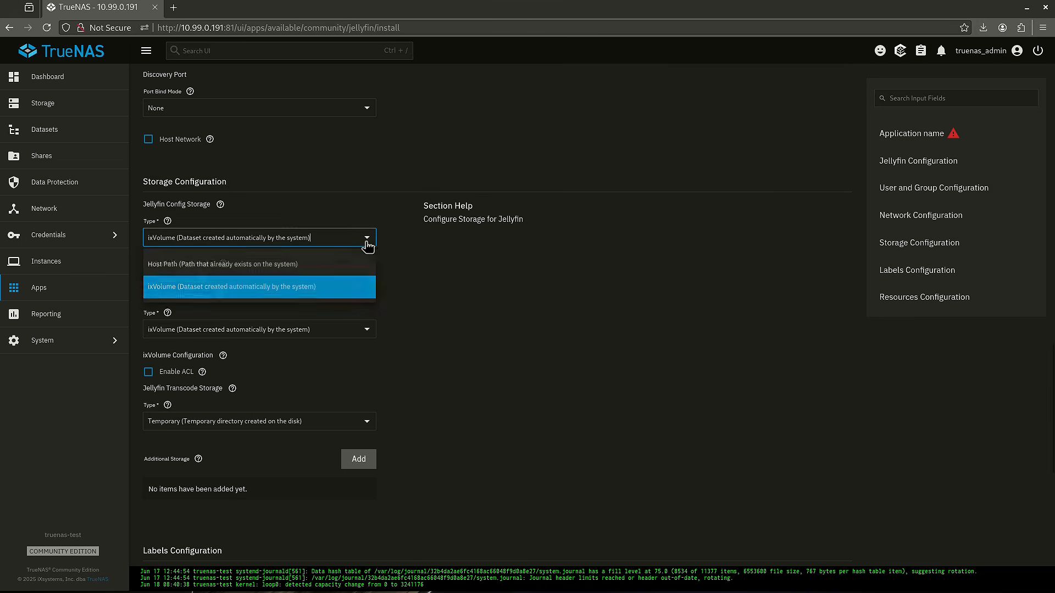
left_click(251, 265)
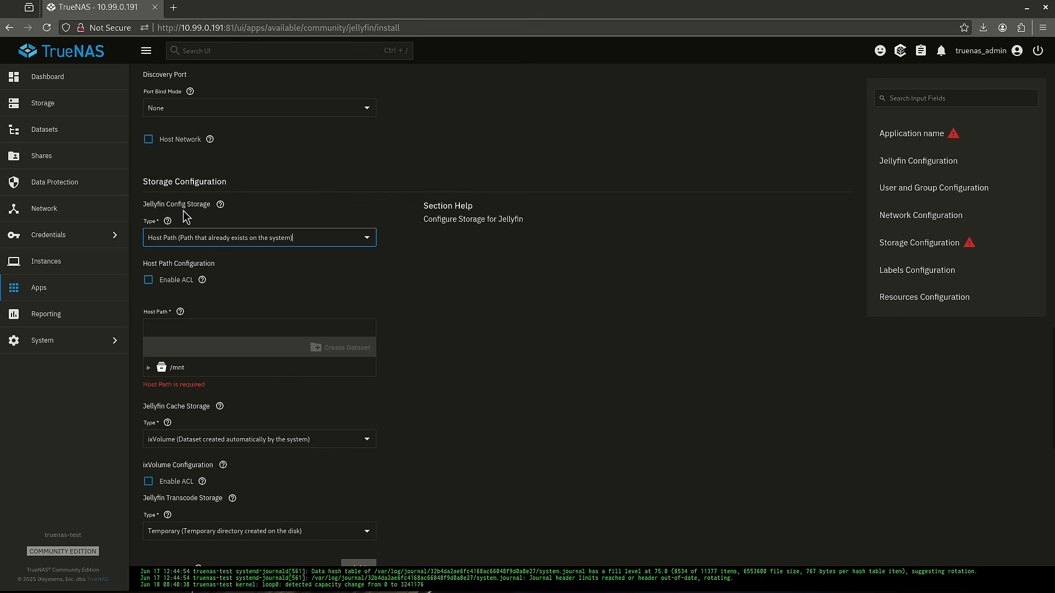
Examine the cache, transcode and additional storage options, plus the labels, CPU, memory and GPU settings
left_click_drag(177, 406, 201, 406)
left_click(201, 406)
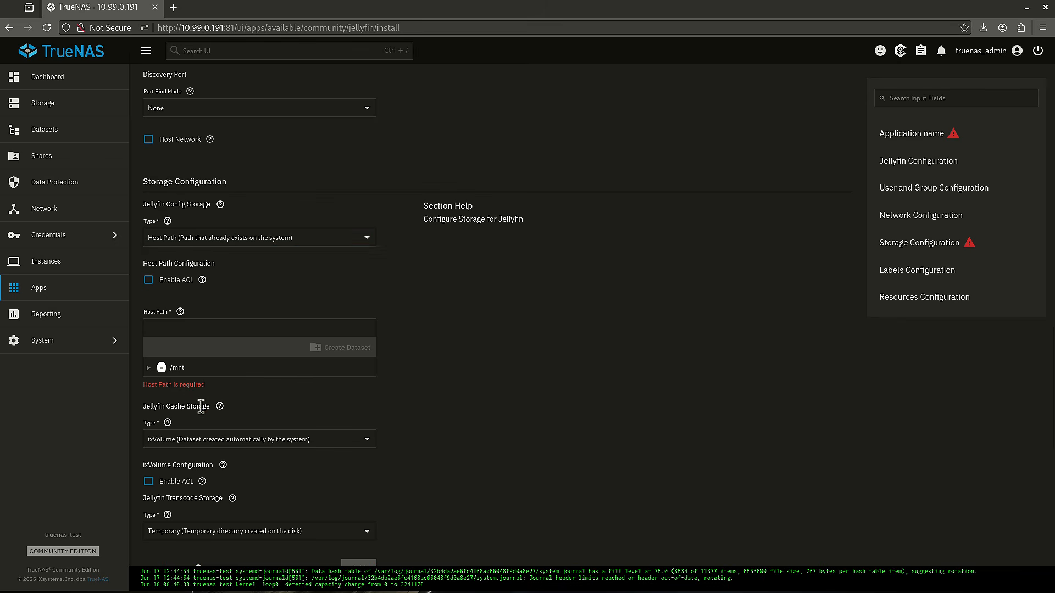
left_click_drag(191, 498, 207, 498)
left_click(207, 498)
scroll(195, 318, "down", 5)
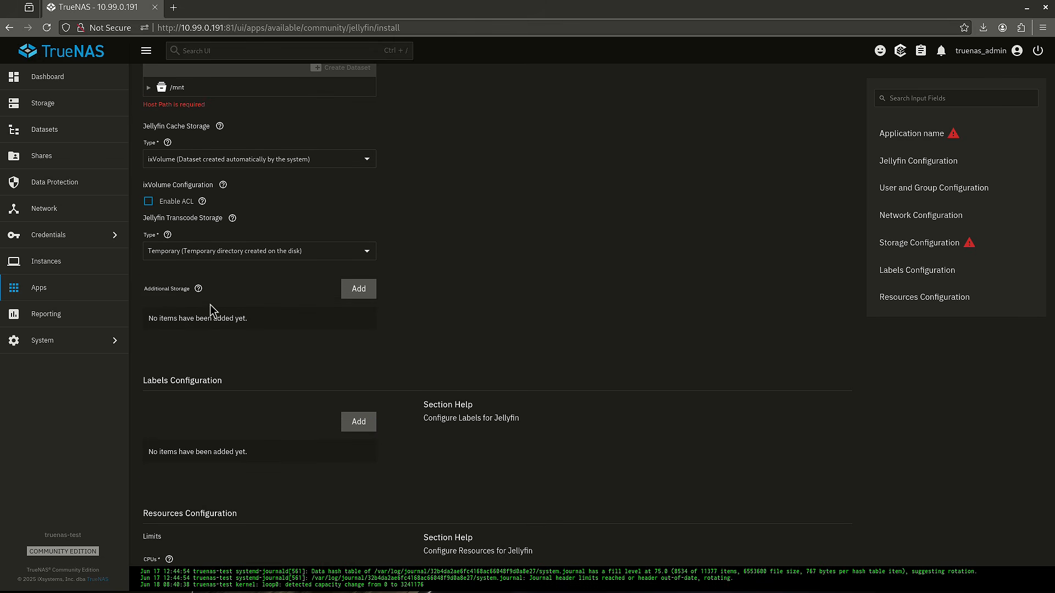
scroll(215, 305, "up", 6)
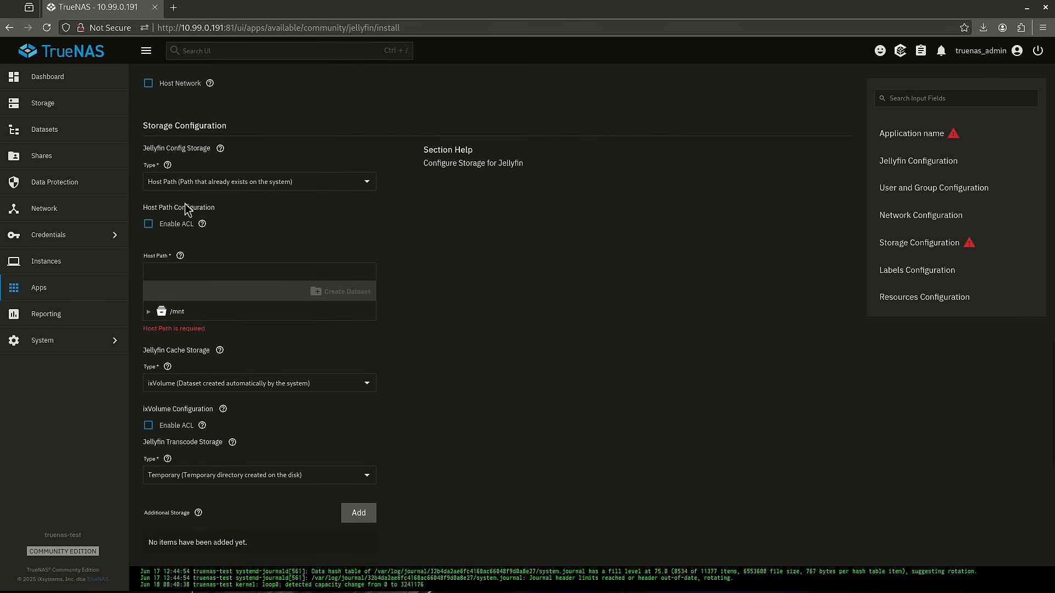
scroll(203, 281, "up", 2)
scroll(205, 330, "down", 2)
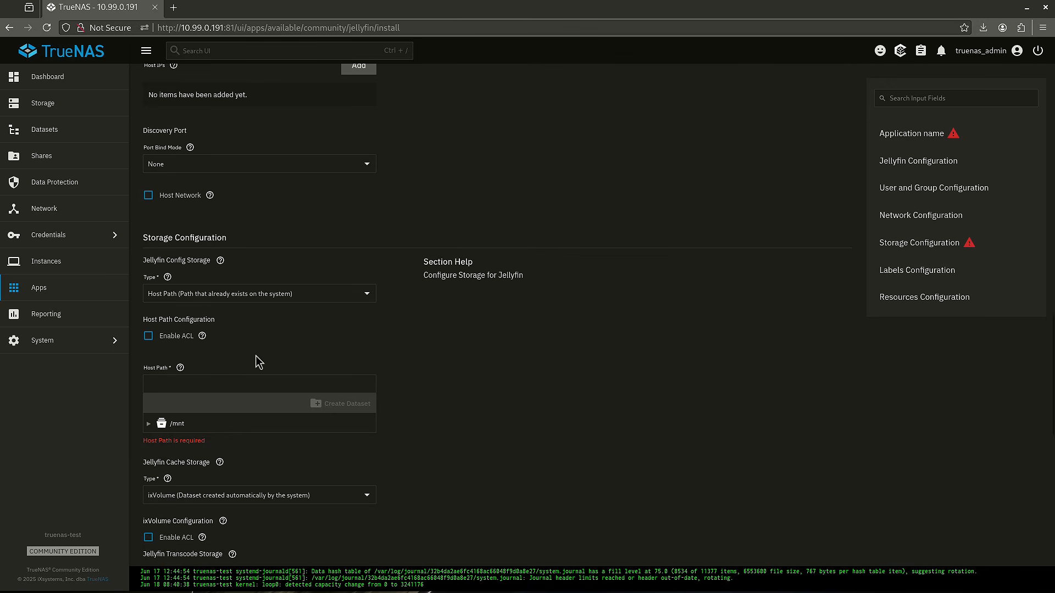
scroll(253, 361, "down", 4)
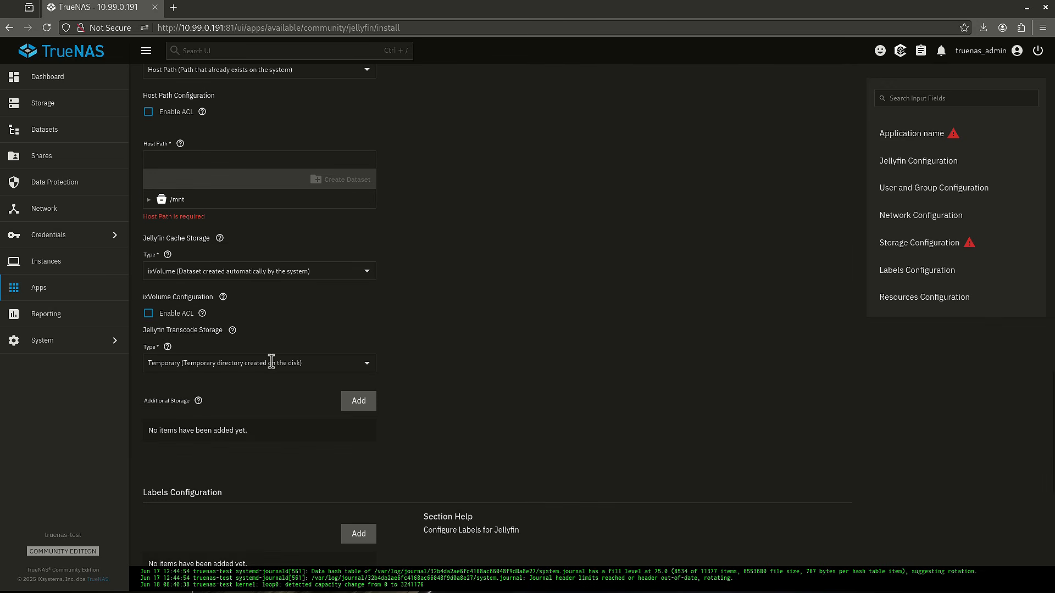
scroll(269, 358, "down", 4)
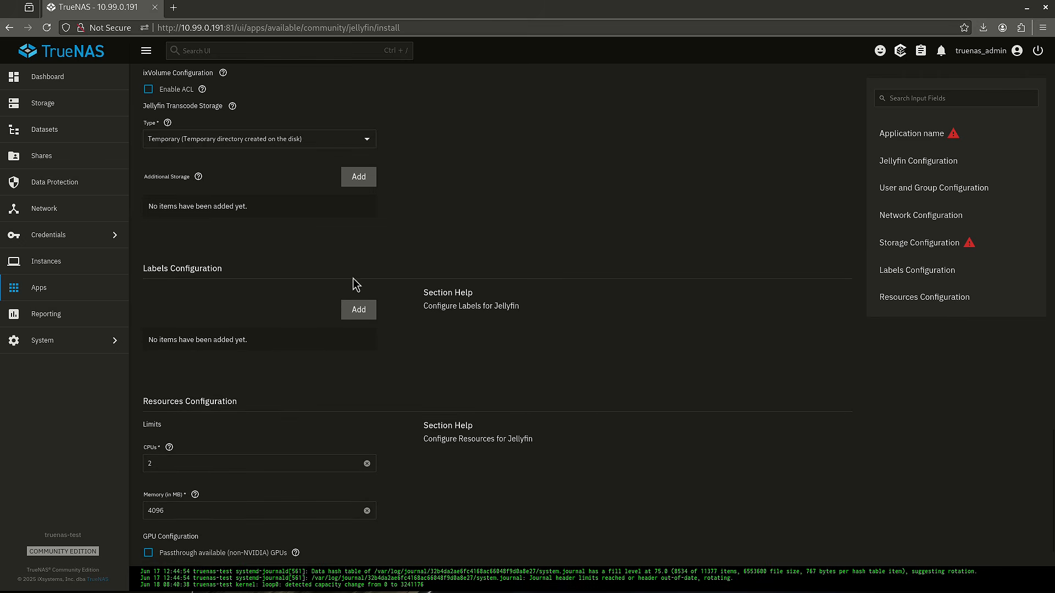
scroll(274, 350, "down", 1)
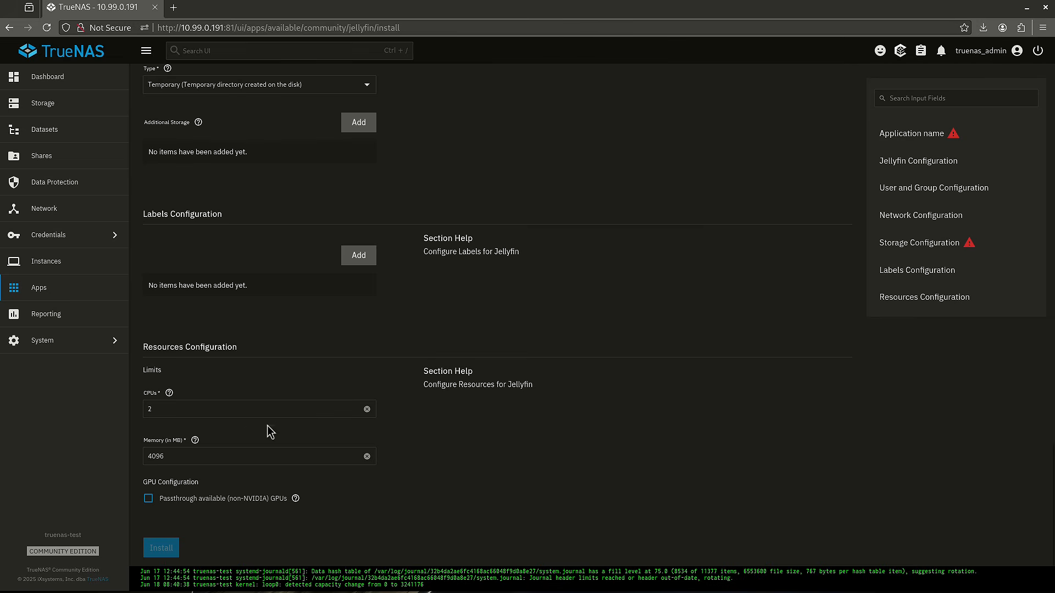
Clear the CPU and memory limits in the Jellyfin install form's resources section and check the GPU configuration option
left_click(367, 409)
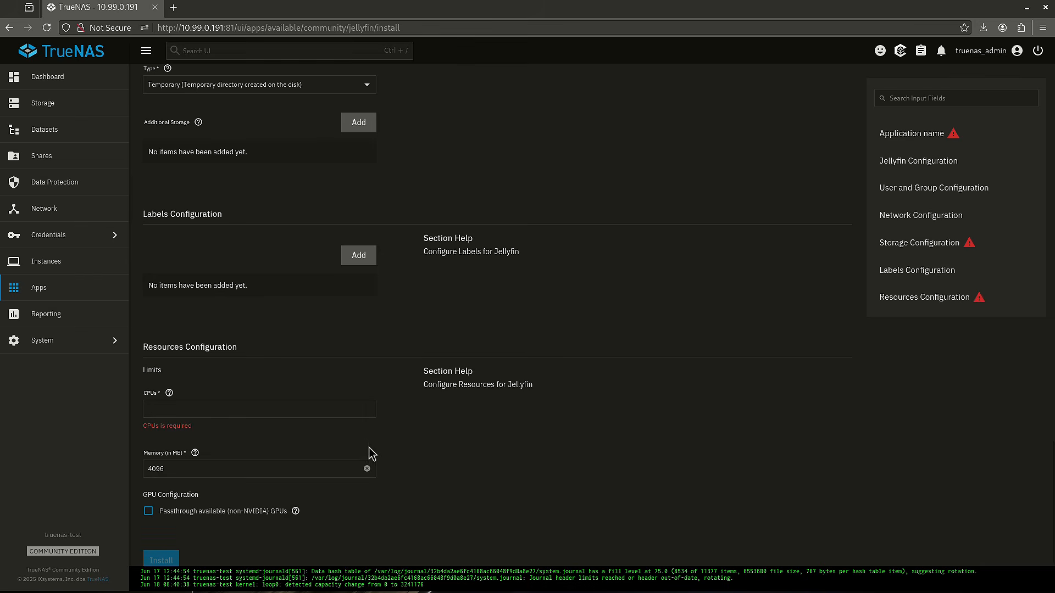
left_click(367, 469)
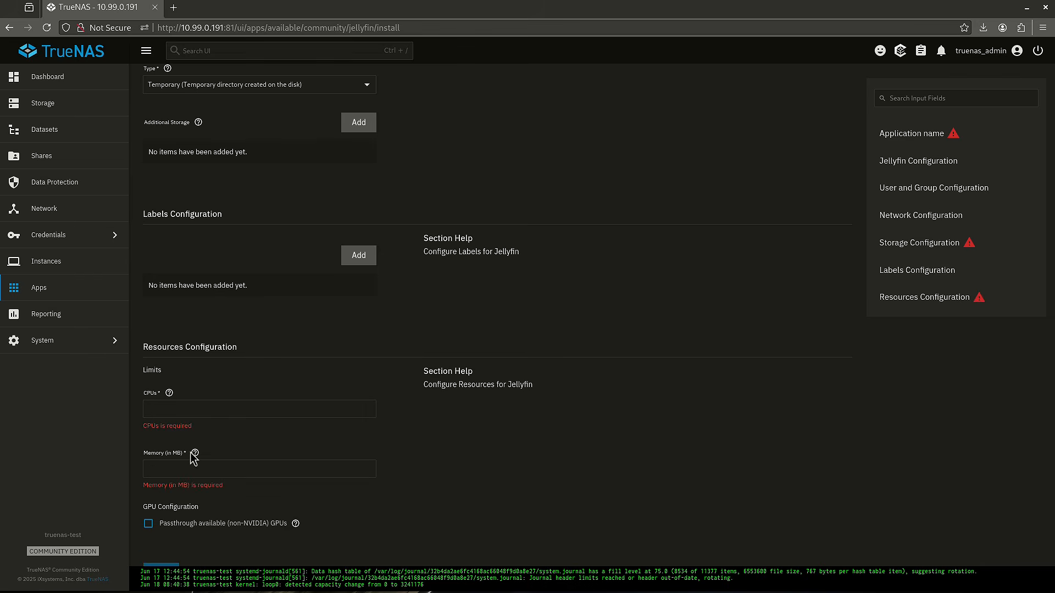
left_click_drag(142, 347, 255, 355)
left_click(257, 354)
scroll(254, 349, "down", 1)
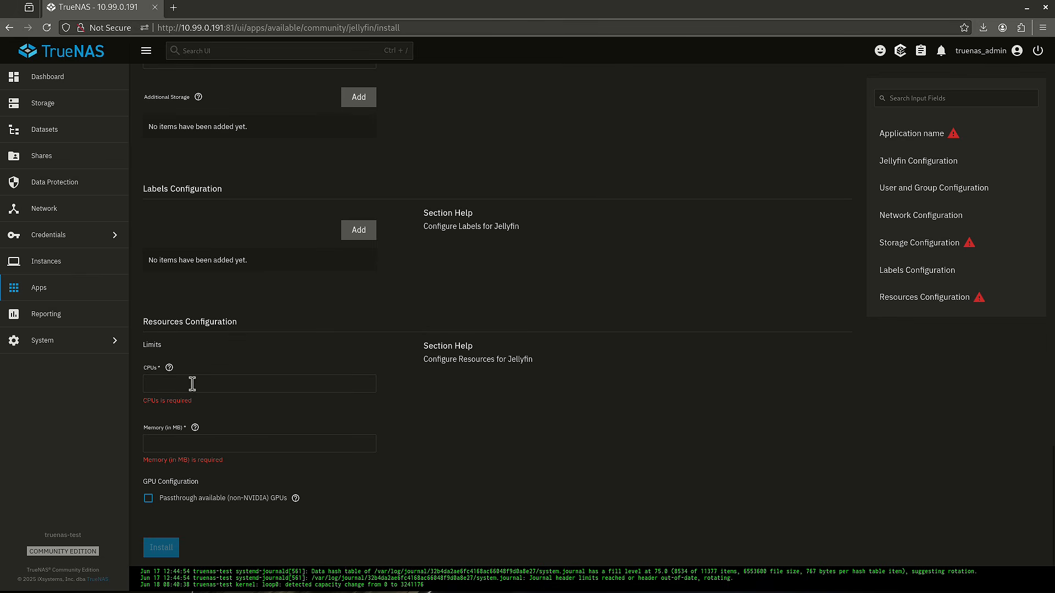
left_click_drag(142, 483, 193, 481)
left_click(194, 481)
scroll(273, 377, "up", 20)
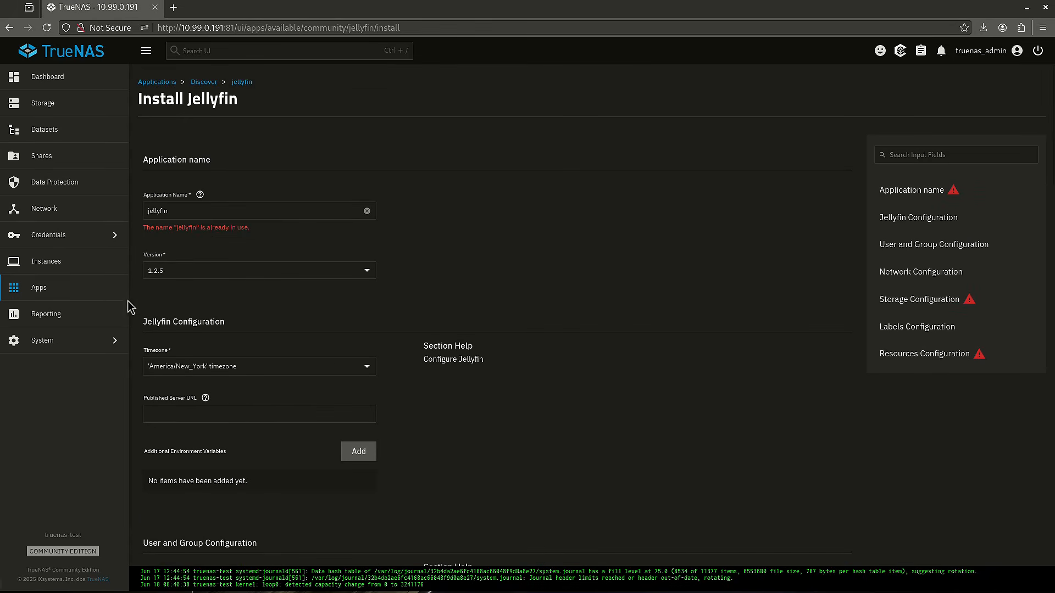
Return to the installed applications and open the general apps settings
left_click(100, 293)
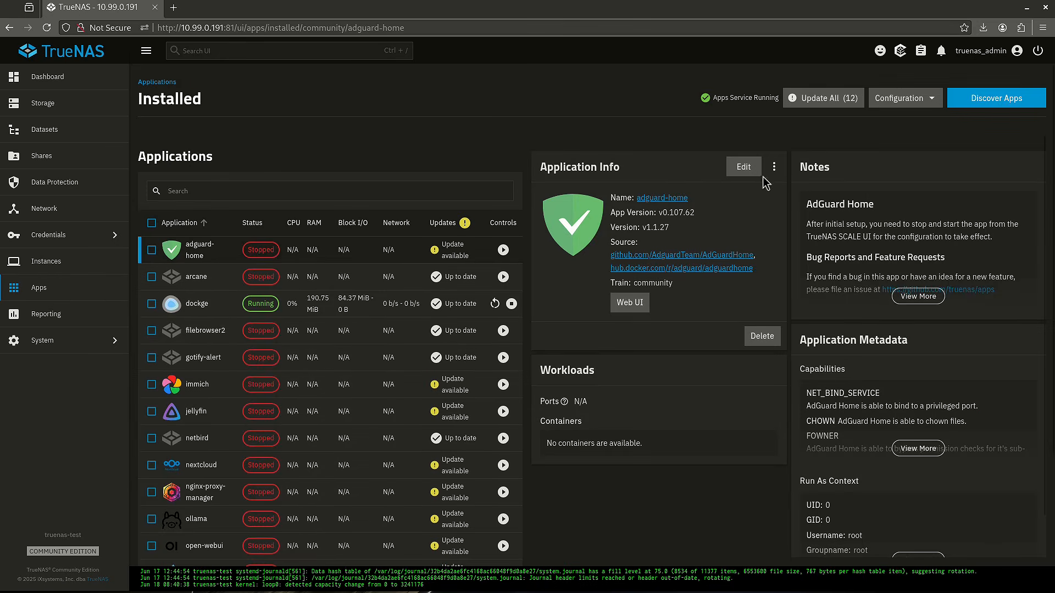
left_click(888, 102)
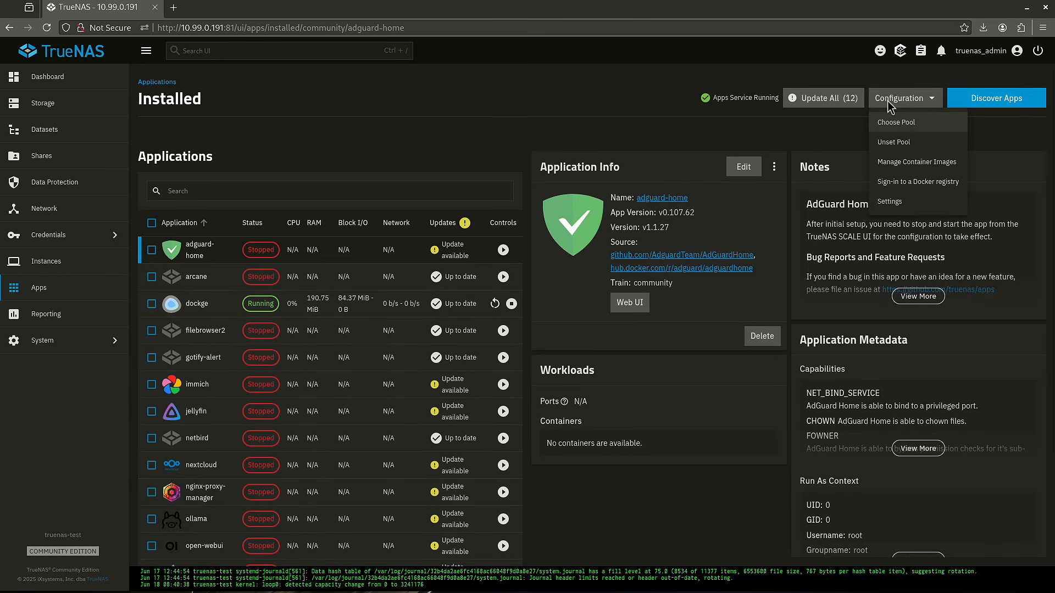
left_click(901, 202)
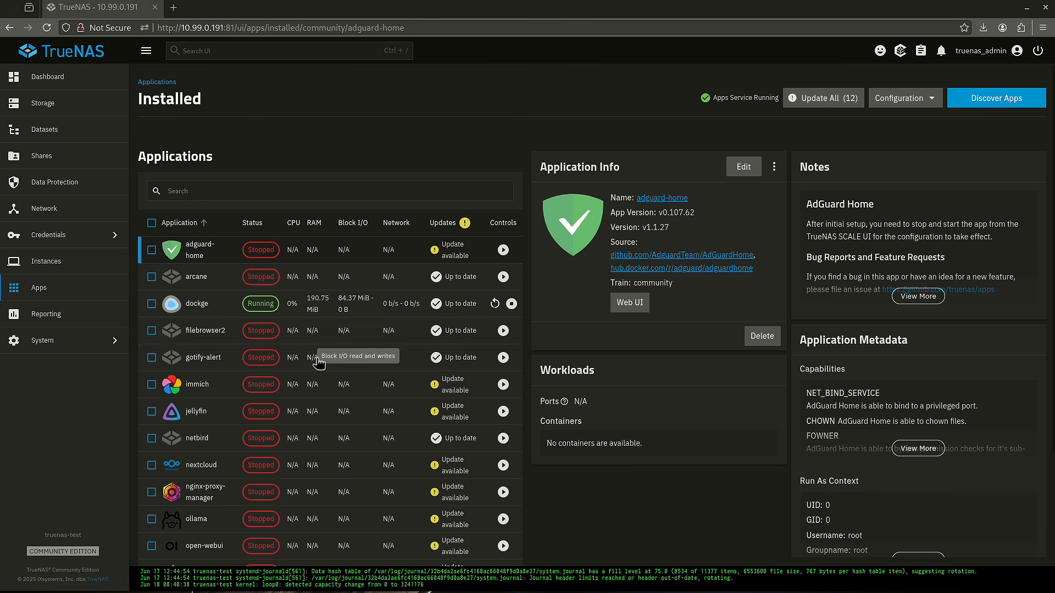
Open the installed Jellyfin app for editing and examine its general, user and group, and network settings
left_click(199, 413)
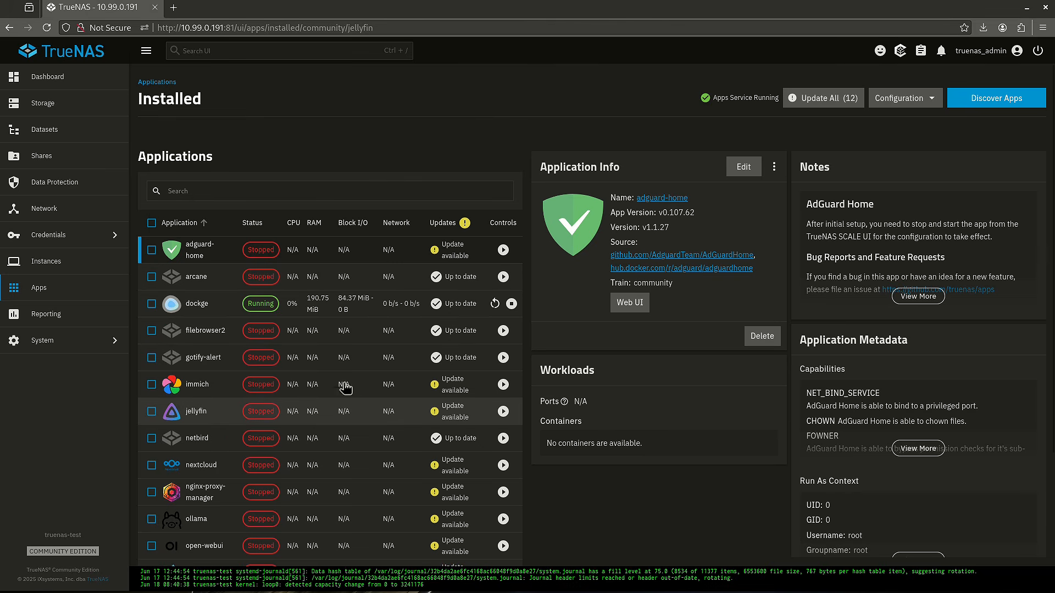
left_click(734, 169)
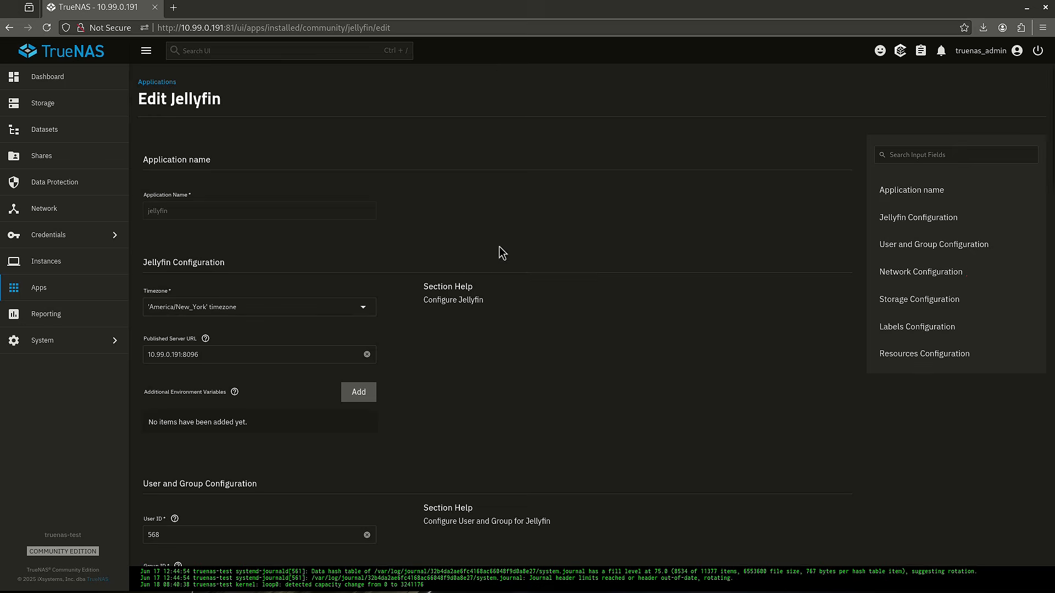
scroll(322, 302, "down", 2)
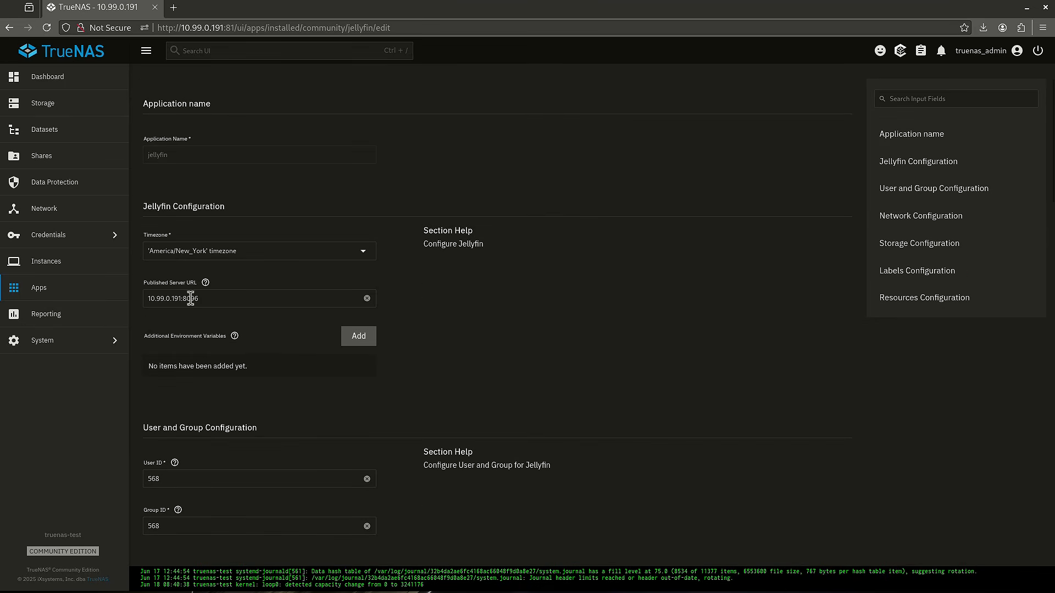
scroll(196, 320, "down", 7)
scroll(197, 322, "down", 1)
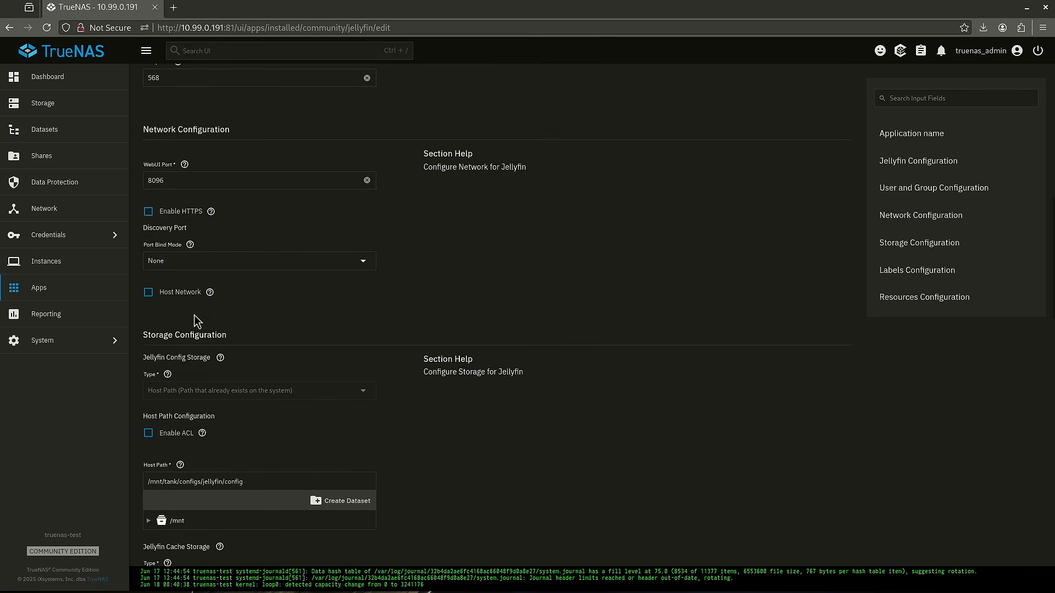
Examine Jellyfin's config, cache, transcode and additional media storage plus its resource limits, and leave the edit form without updating
scroll(174, 209, "down", 3)
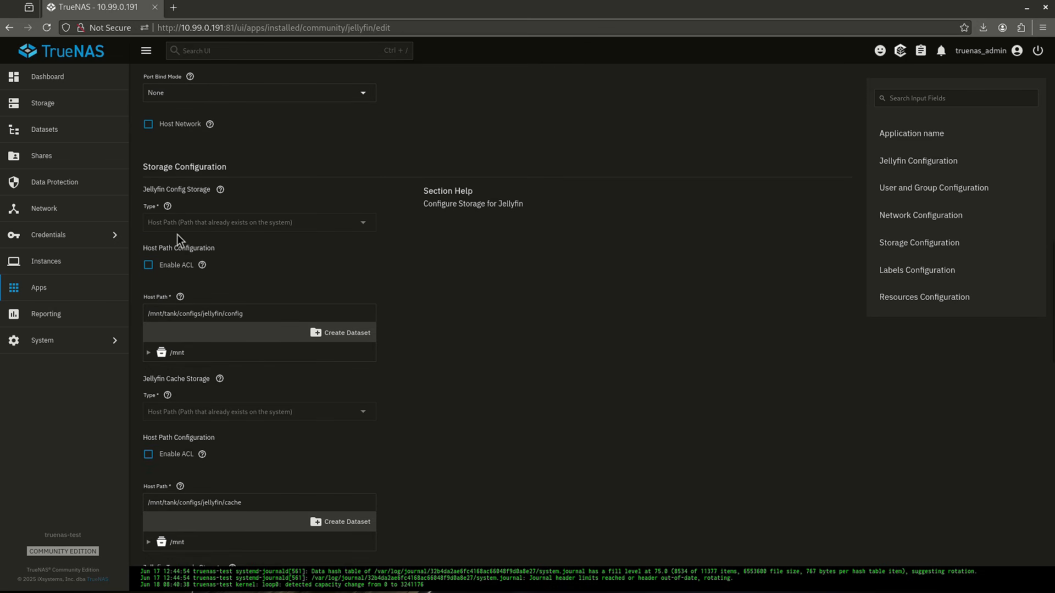
scroll(175, 258, "down", 3)
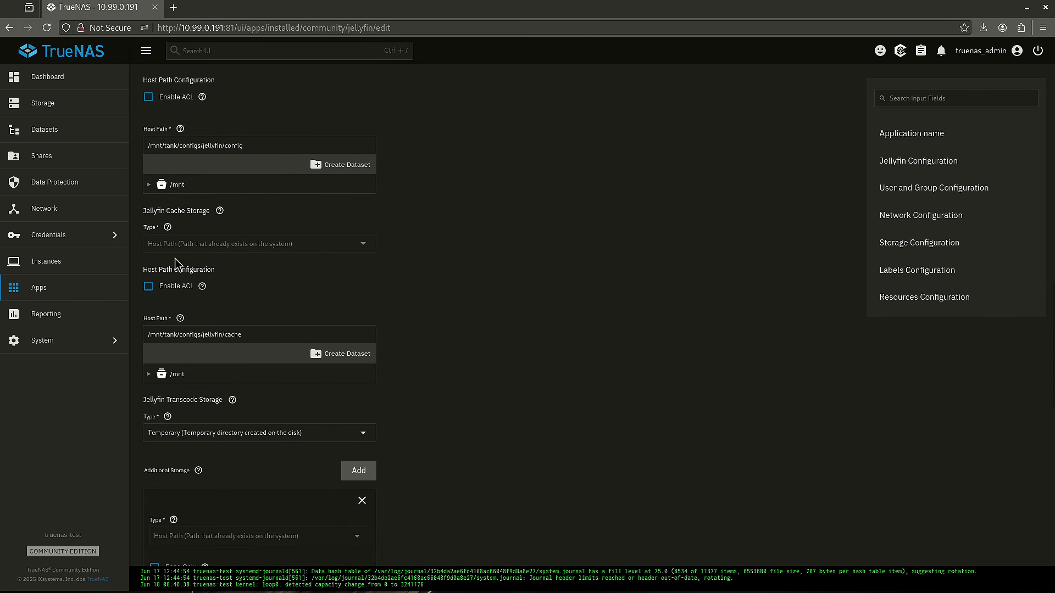
scroll(174, 258, "down", 2)
scroll(176, 263, "down", 5)
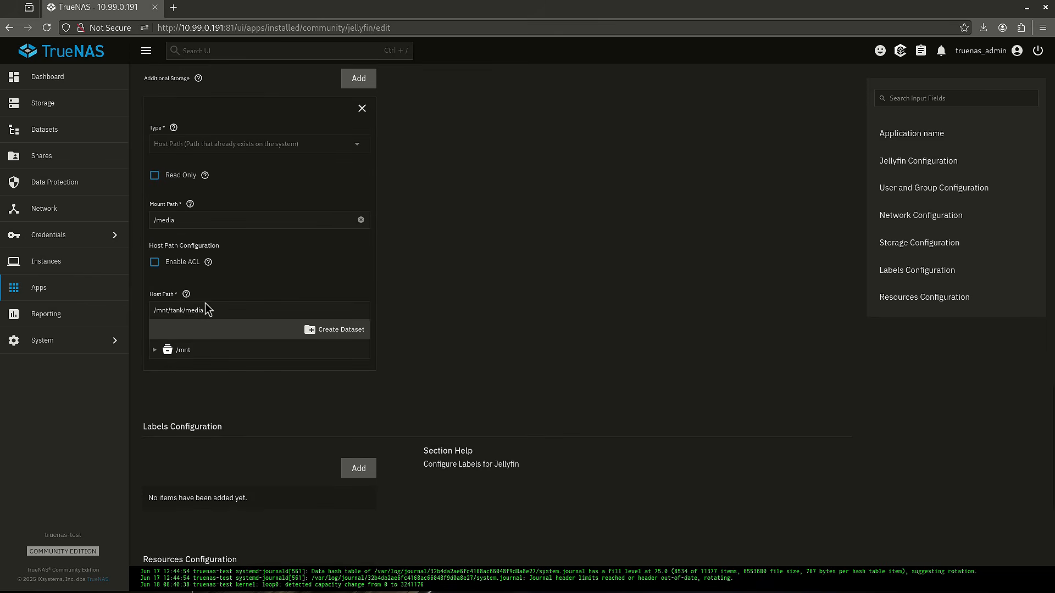
scroll(169, 187, "up", 2)
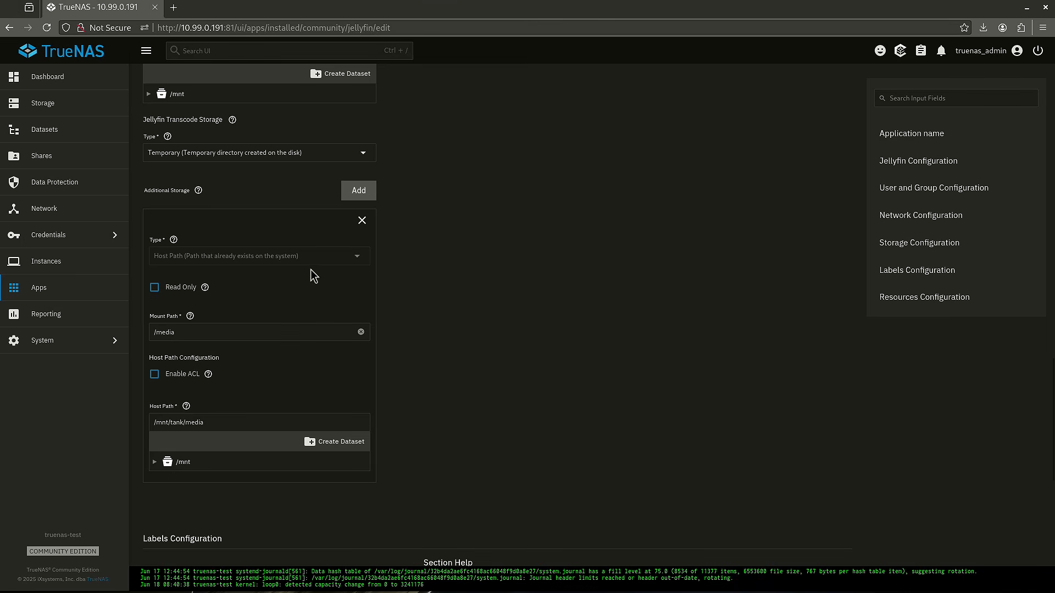
scroll(309, 259, "down", 4)
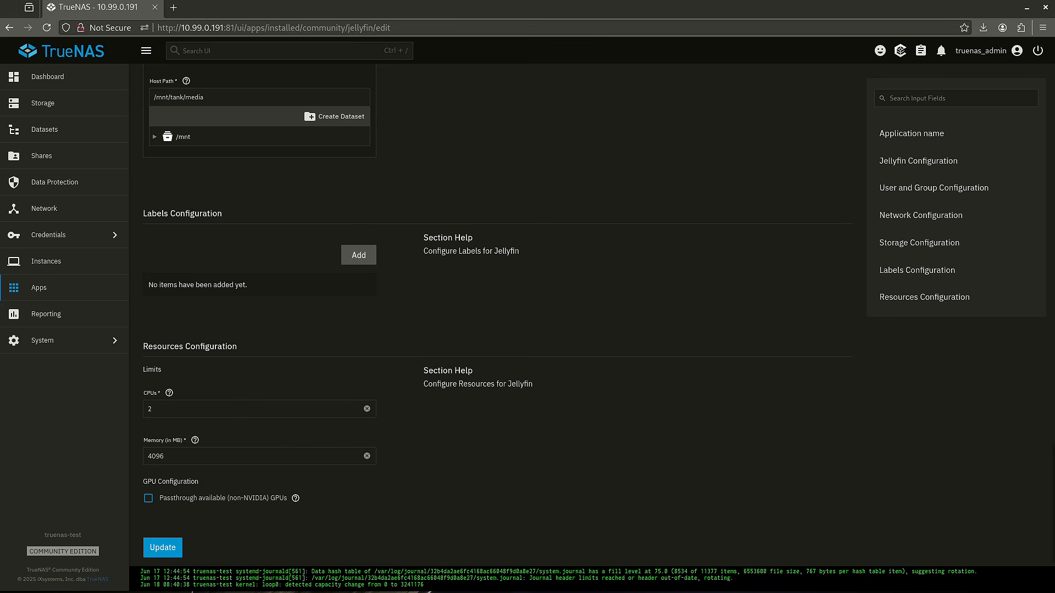
key("alt+Left")
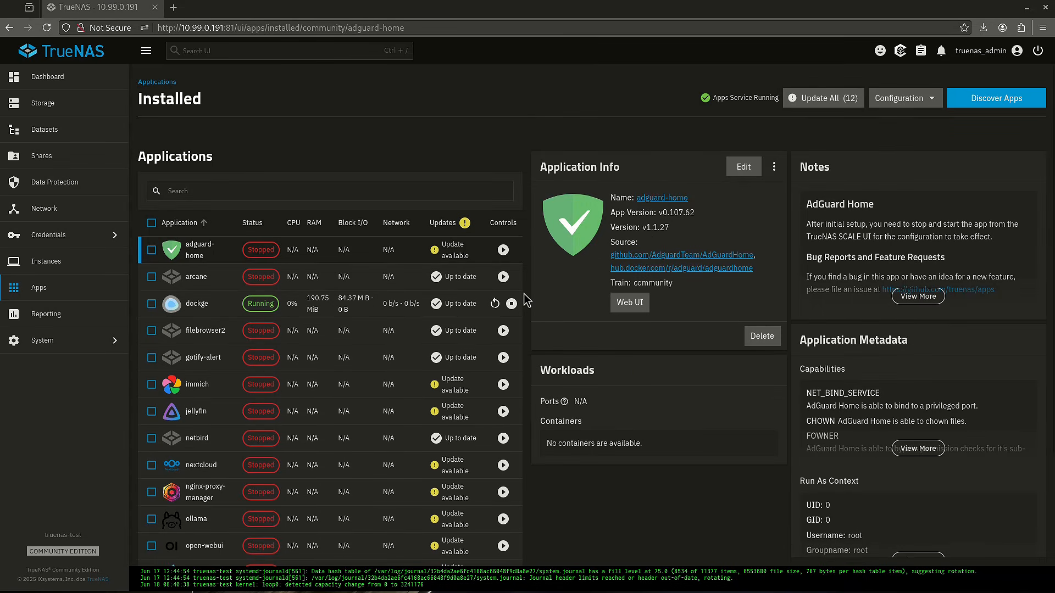
Open the custom app install form from app discovery and examine its image, container, security, network, portal and storage sections
left_click(963, 107)
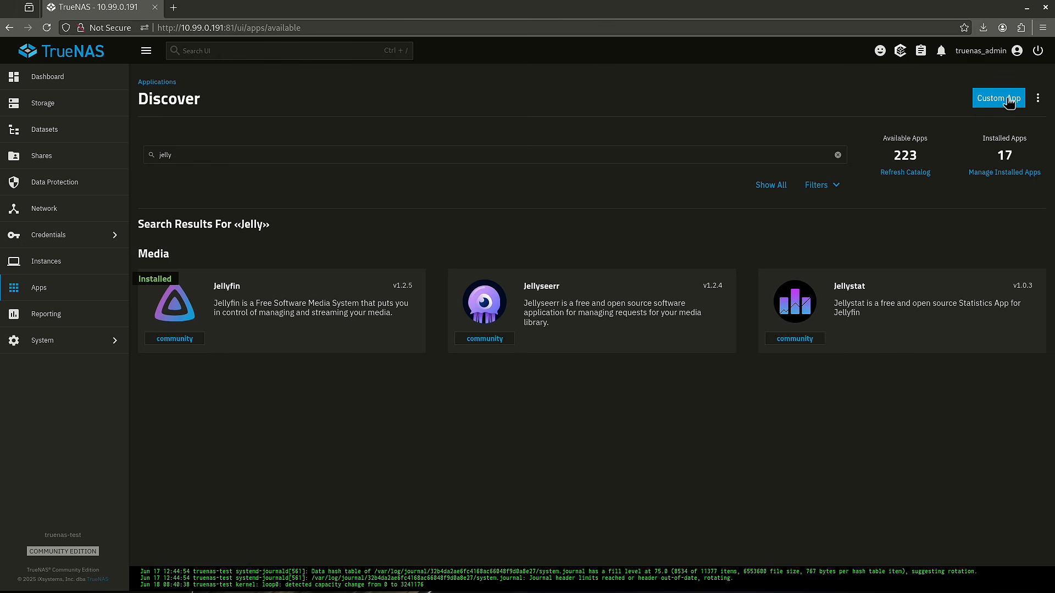
left_click(1037, 98)
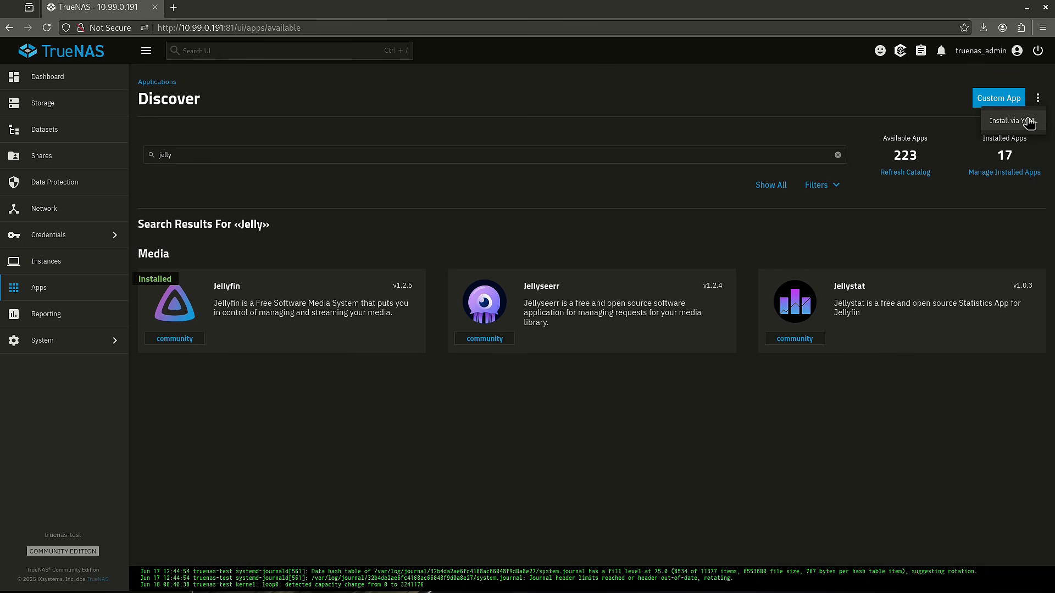
left_click(976, 100)
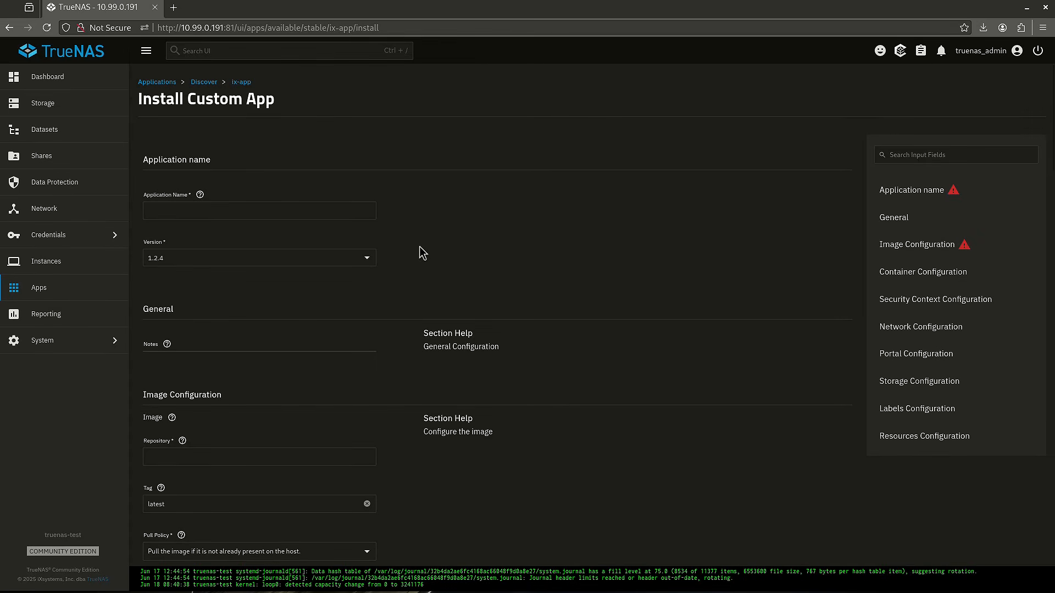
scroll(190, 221, "down", 12)
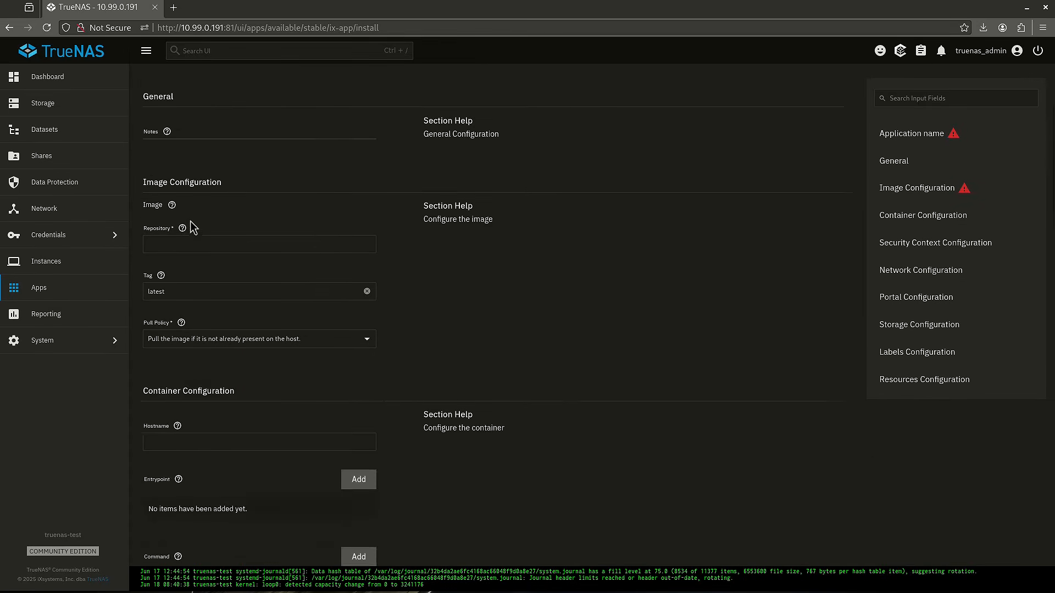
scroll(200, 263, "down", 15)
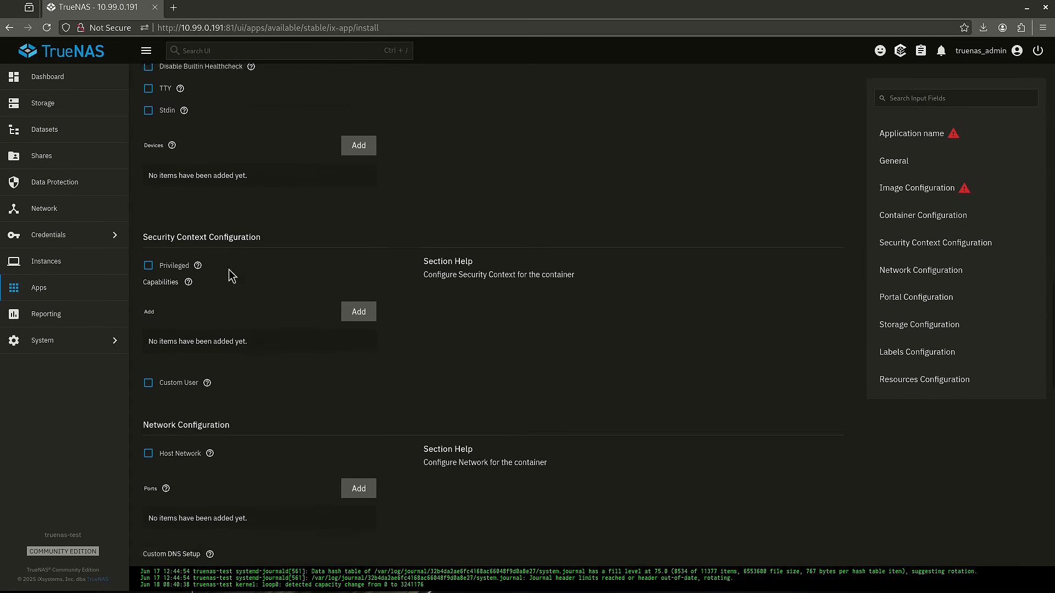
scroll(228, 278, "down", 4)
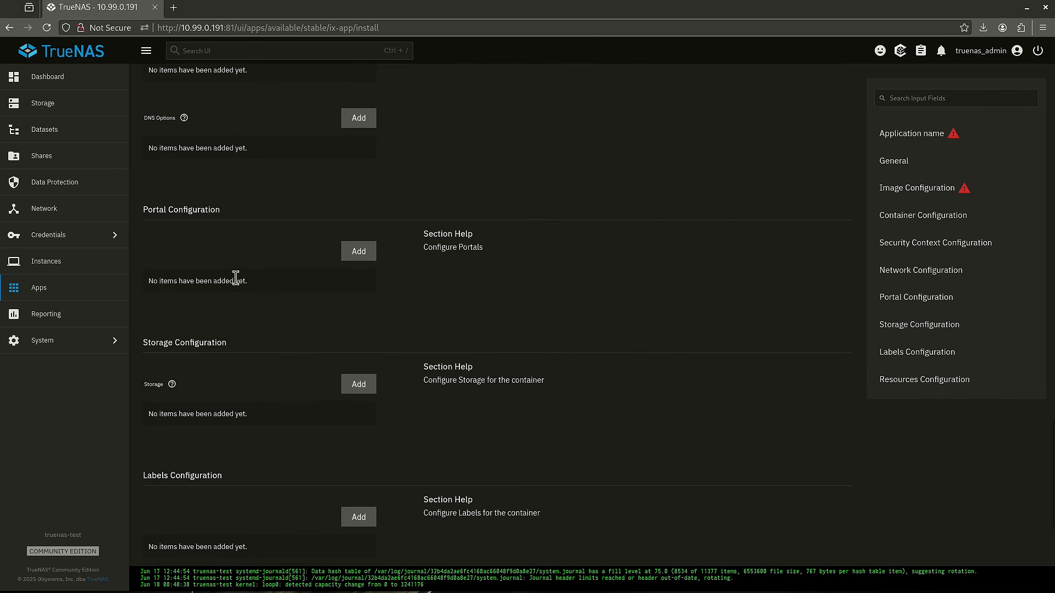
scroll(239, 313, "up", 20)
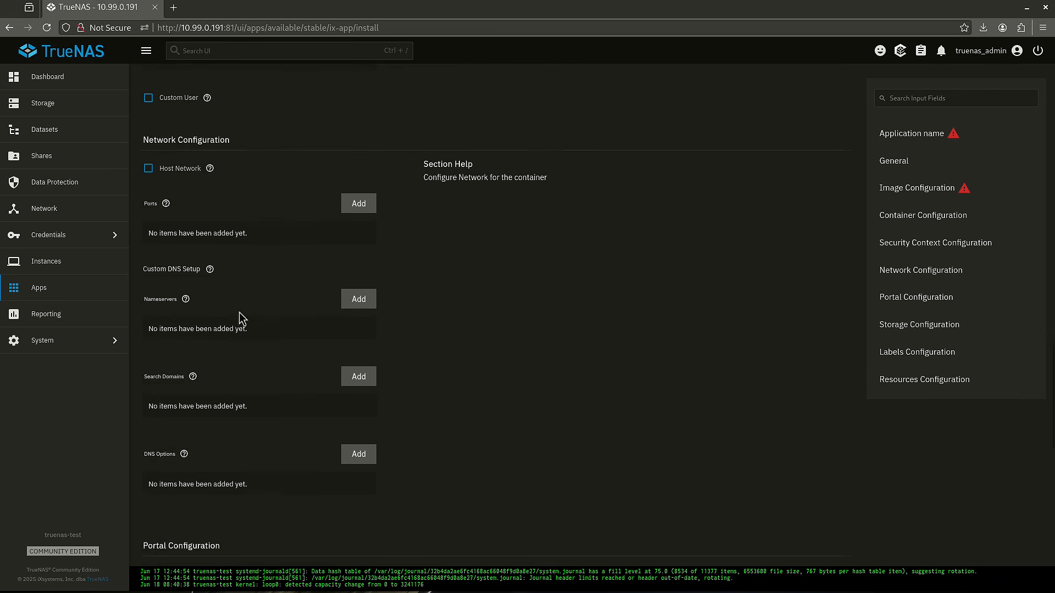
scroll(239, 312, "up", 15)
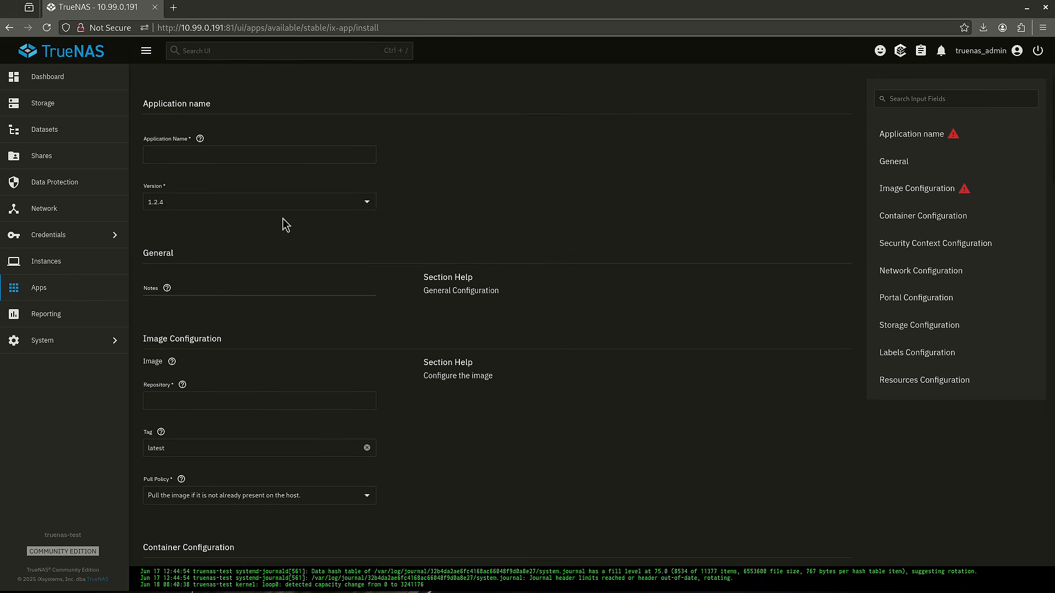
Leave the custom app form and open the Install via YAML form from app discovery
left_click(120, 288)
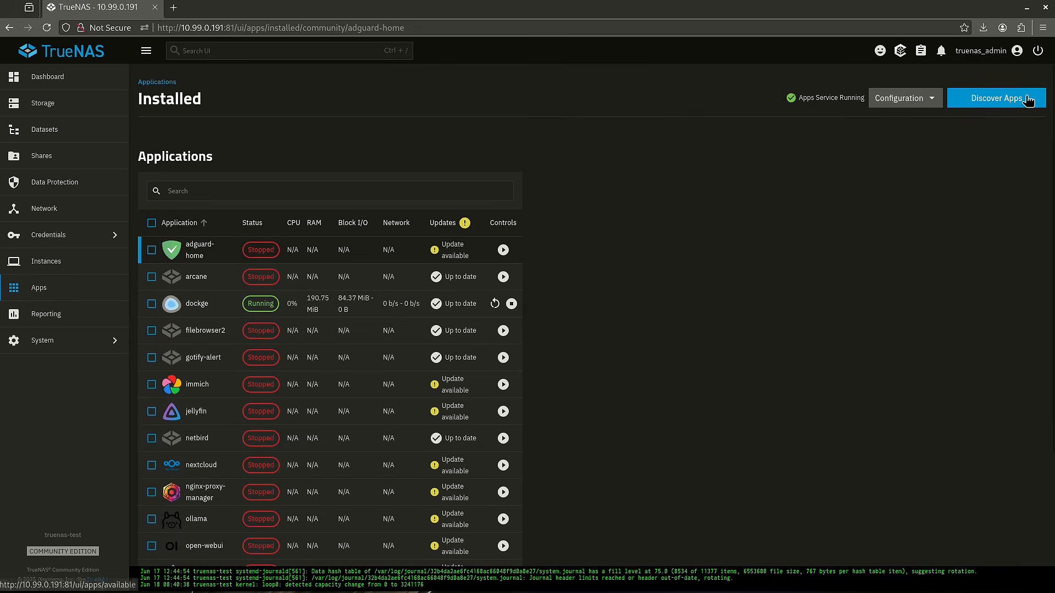
left_click(1035, 93)
left_click(1037, 98)
left_click(1011, 121)
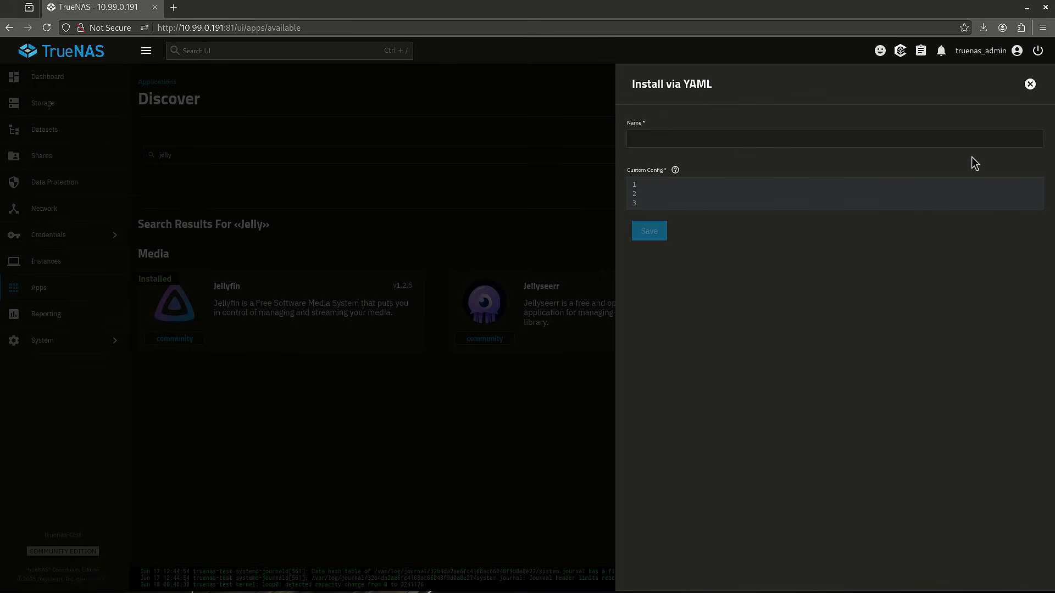
Enter "name" as the YAML app's name, go to its custom config, and close the form discarding the unsaved changes
left_click(720, 142)
type("na")
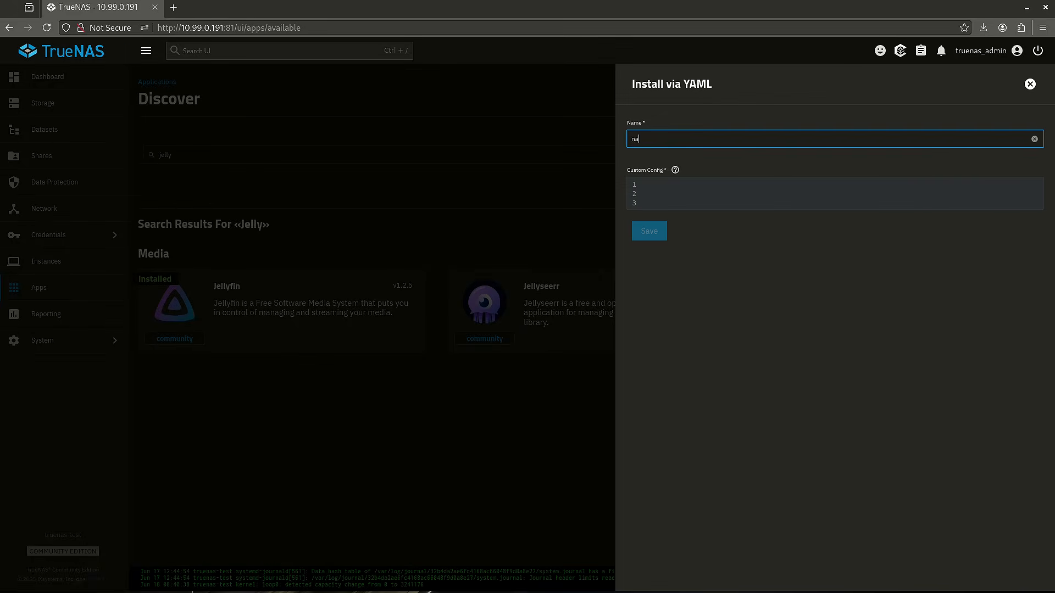
type("me")
left_click(718, 193)
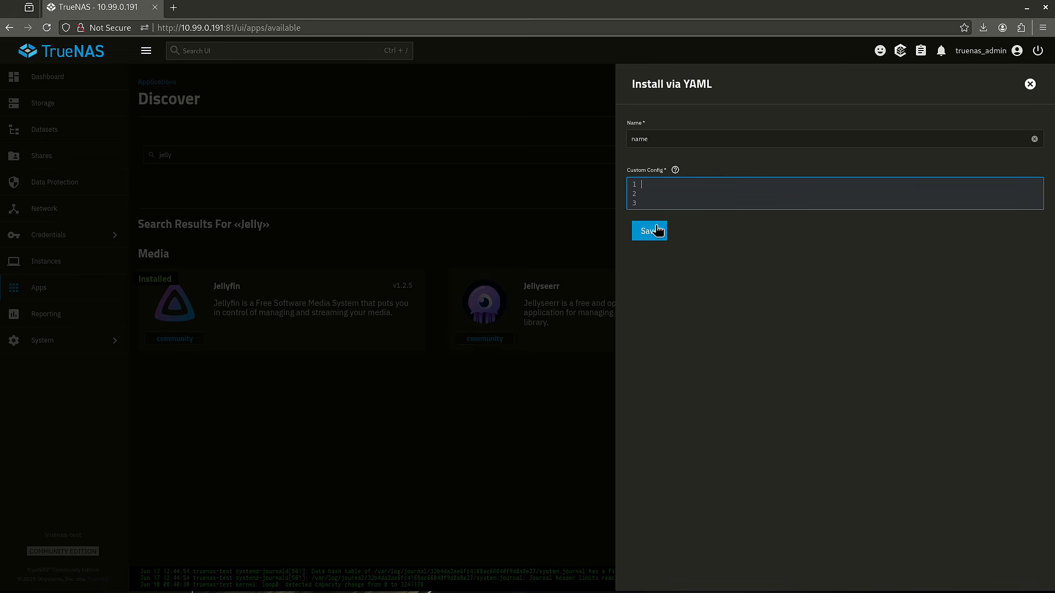
left_click(1030, 84)
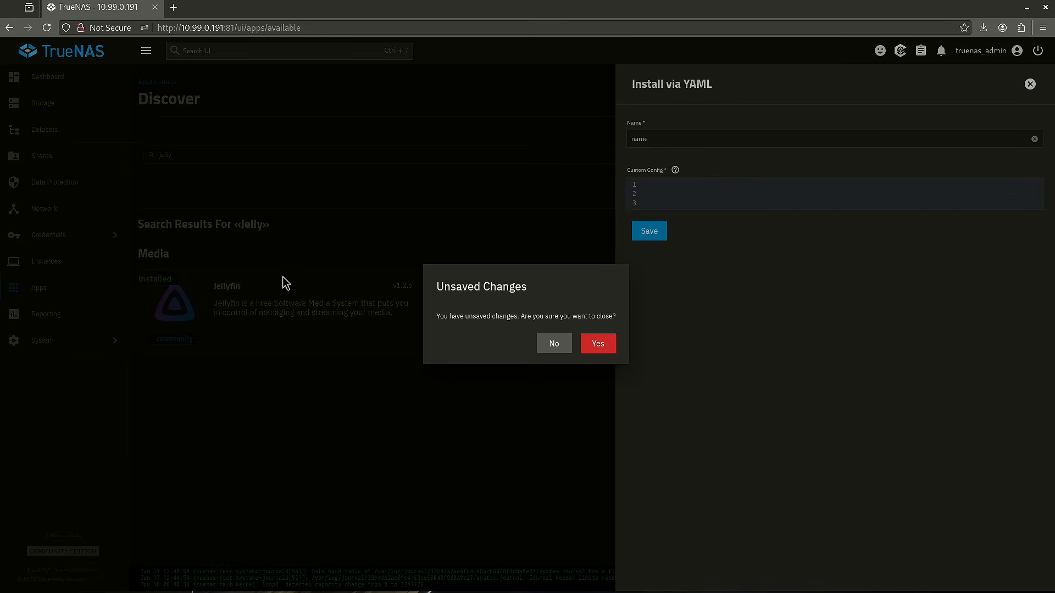
left_click(614, 350)
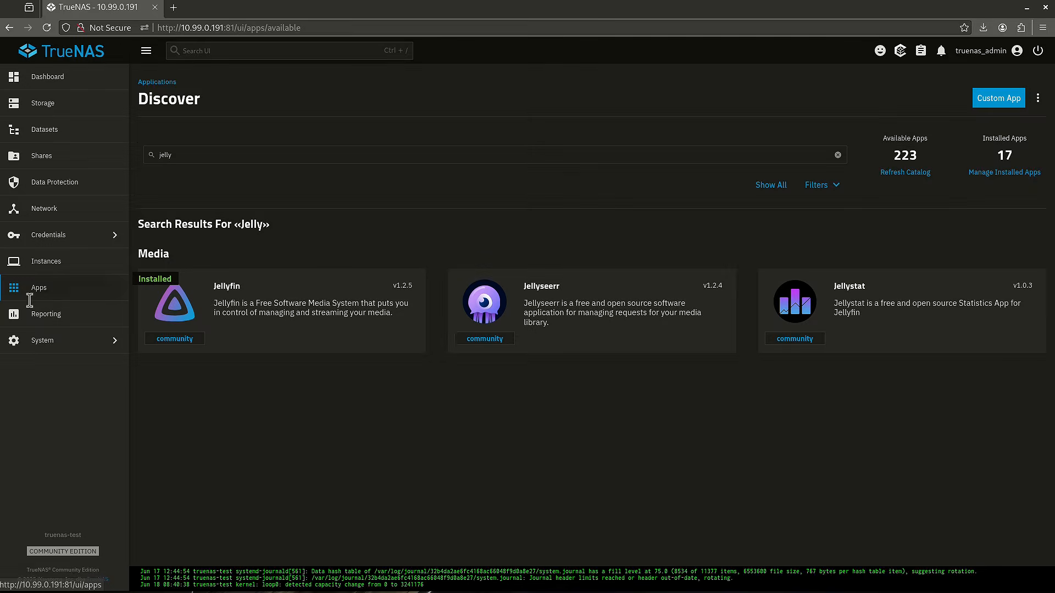
Open the installed arcane app's YAML configuration, examine its compose definition, and close it without saving
left_click(34, 301)
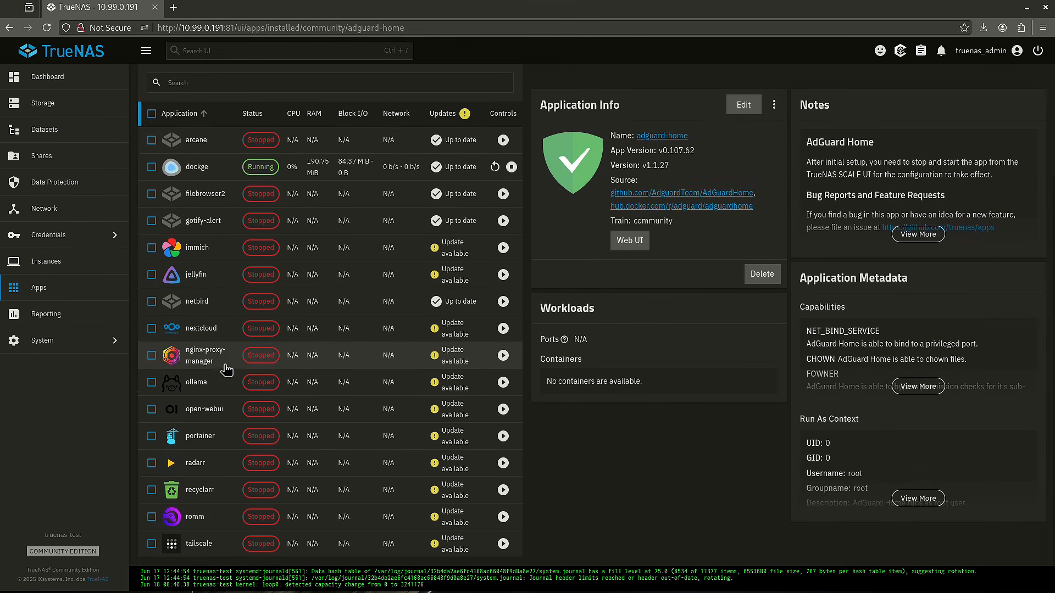
left_click(418, 270)
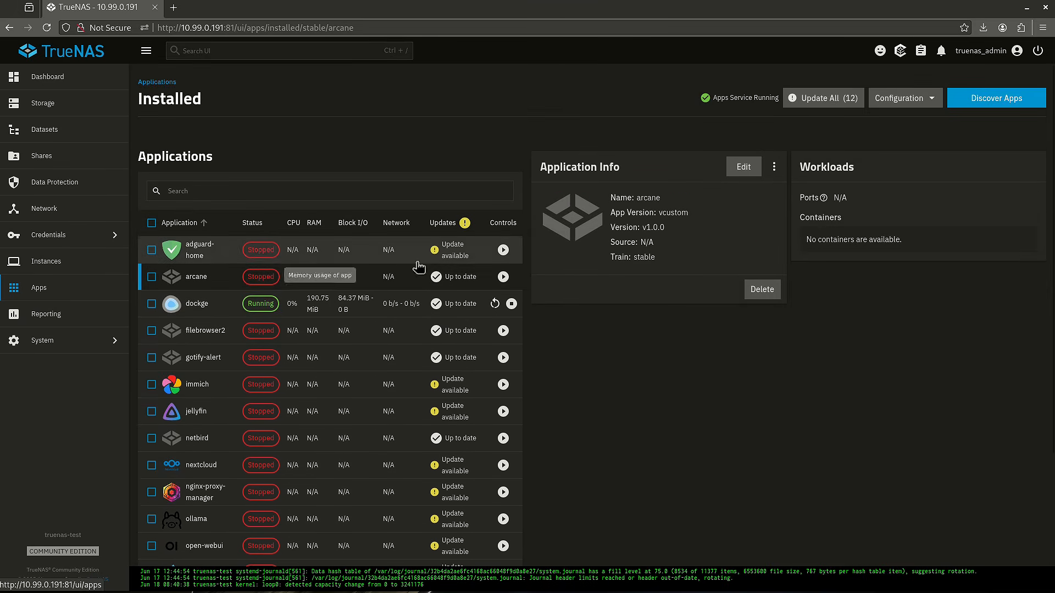
left_click(740, 173)
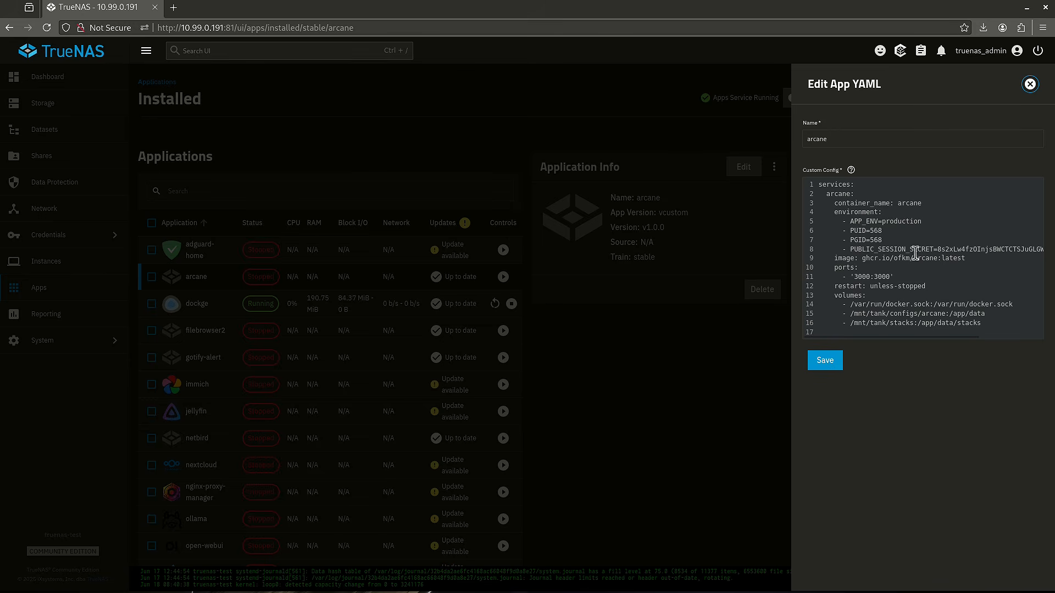
left_click(1029, 84)
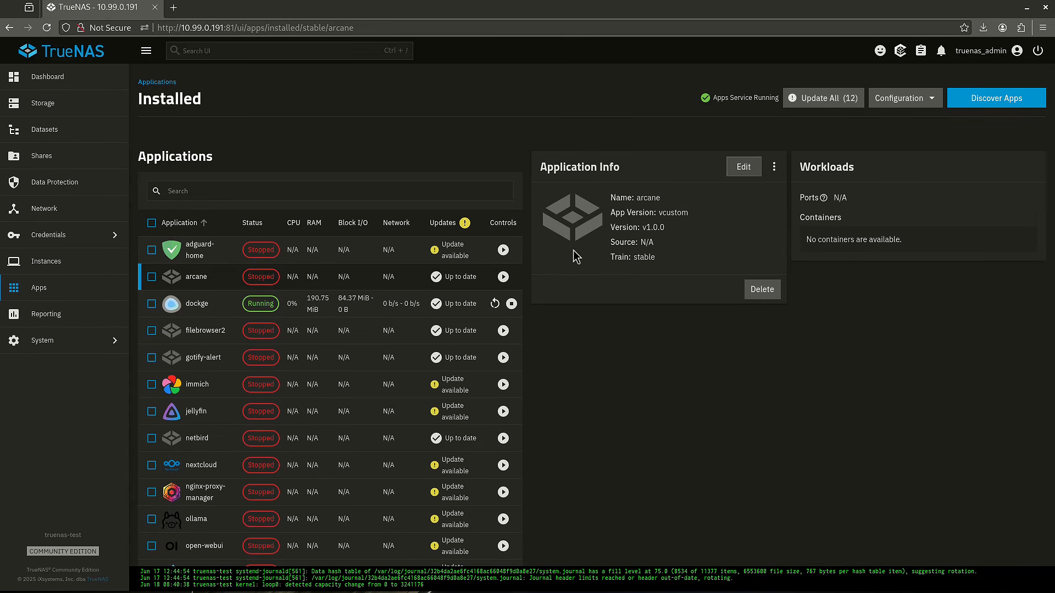
Look through the installed applications, open the bulk upgrade list, and cancel it without upgrading anything
scroll(574, 258, "down", 3)
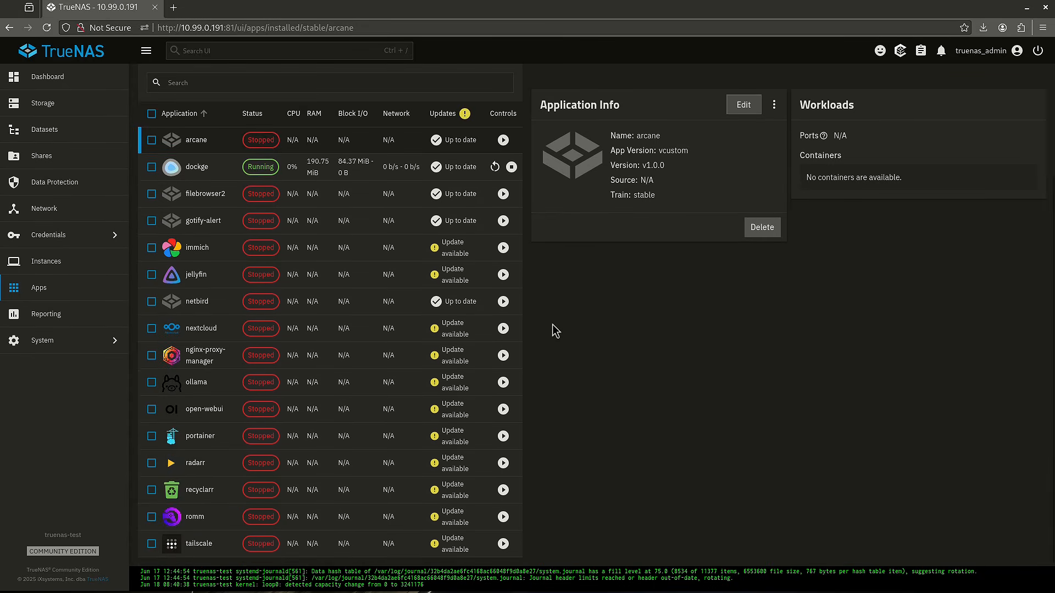
scroll(551, 328, "up", 3)
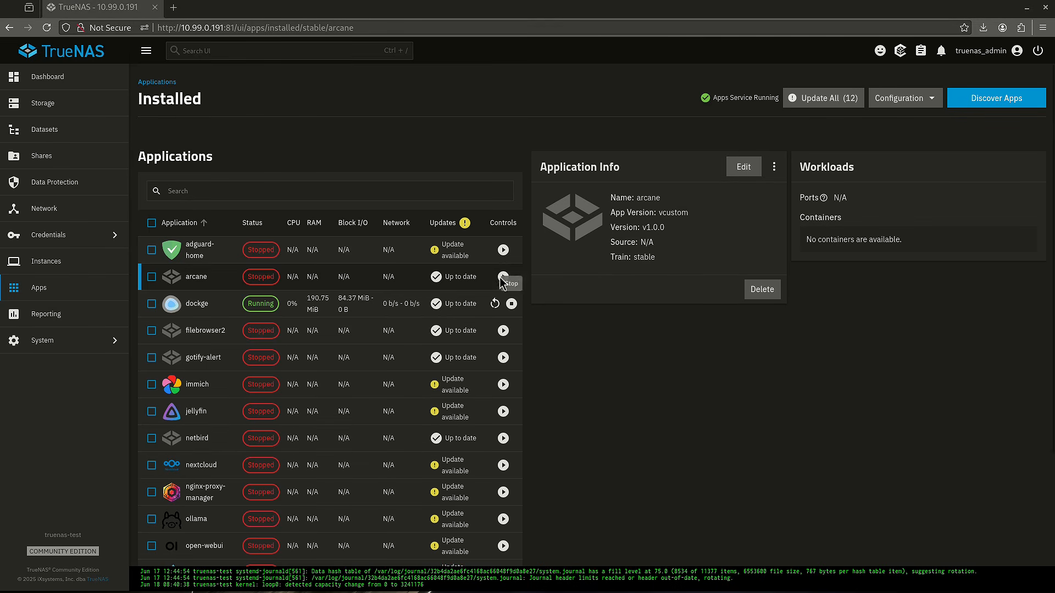
scroll(436, 286, "down", 2)
scroll(436, 286, "down", 2)
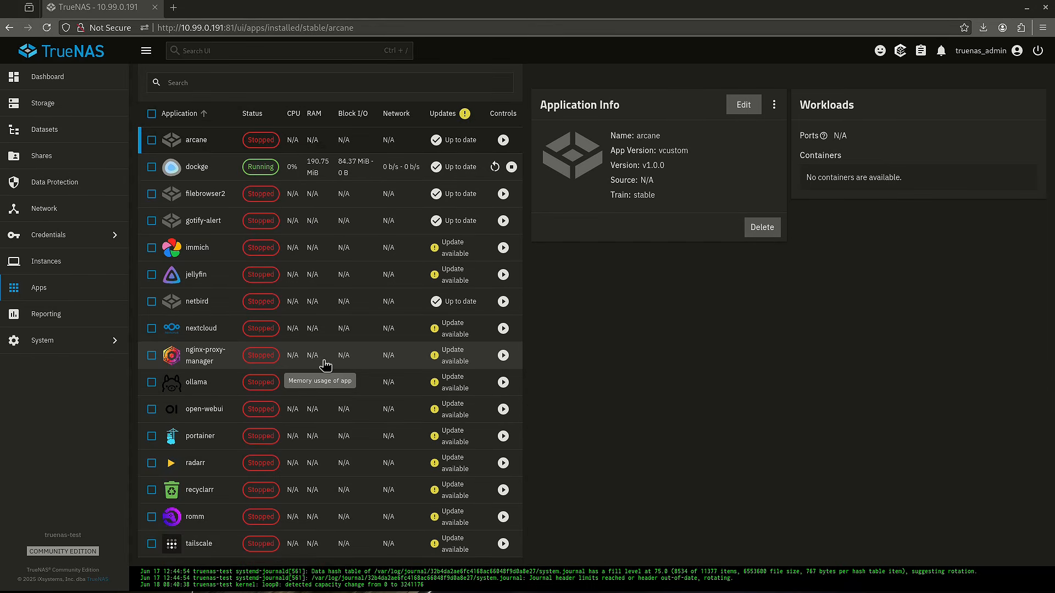
scroll(657, 311, "up", 5)
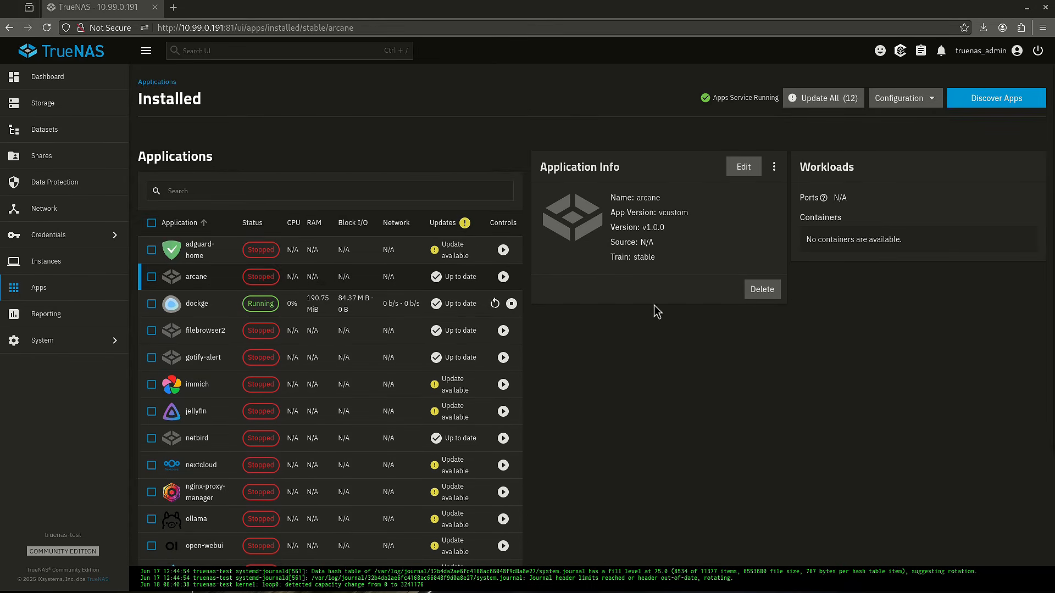
left_click(822, 100)
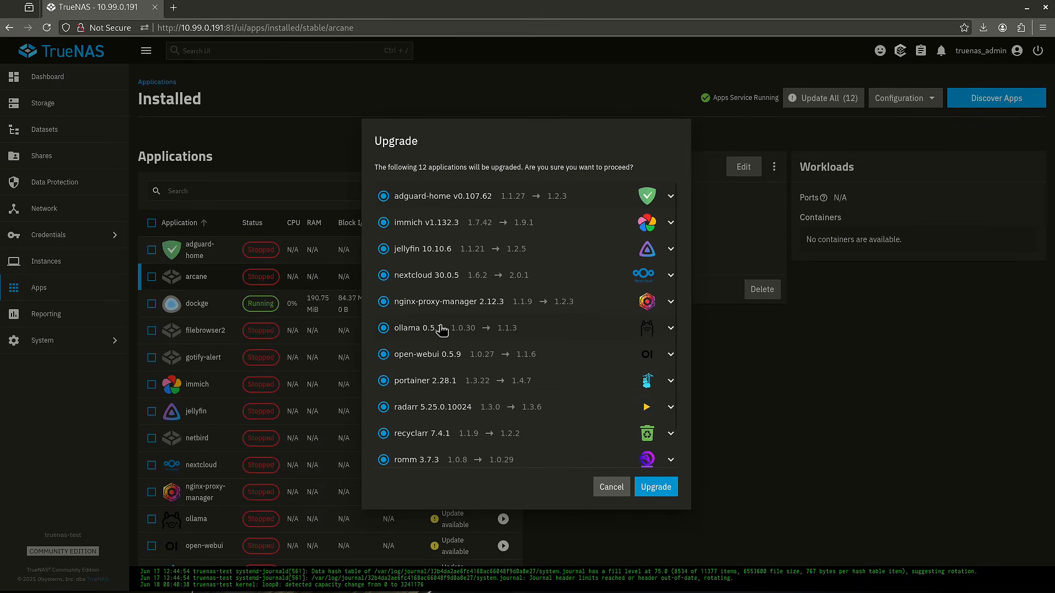
left_click(610, 487)
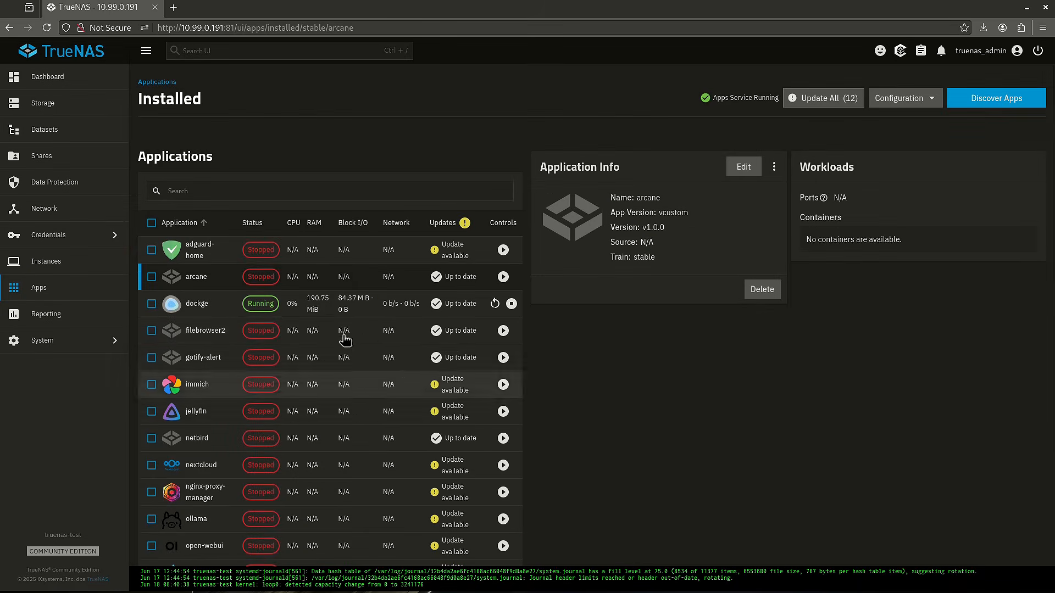
Try to upgrade all installed apps with pending updates, and check the upgrade jobs in the running jobs list
left_click(391, 386)
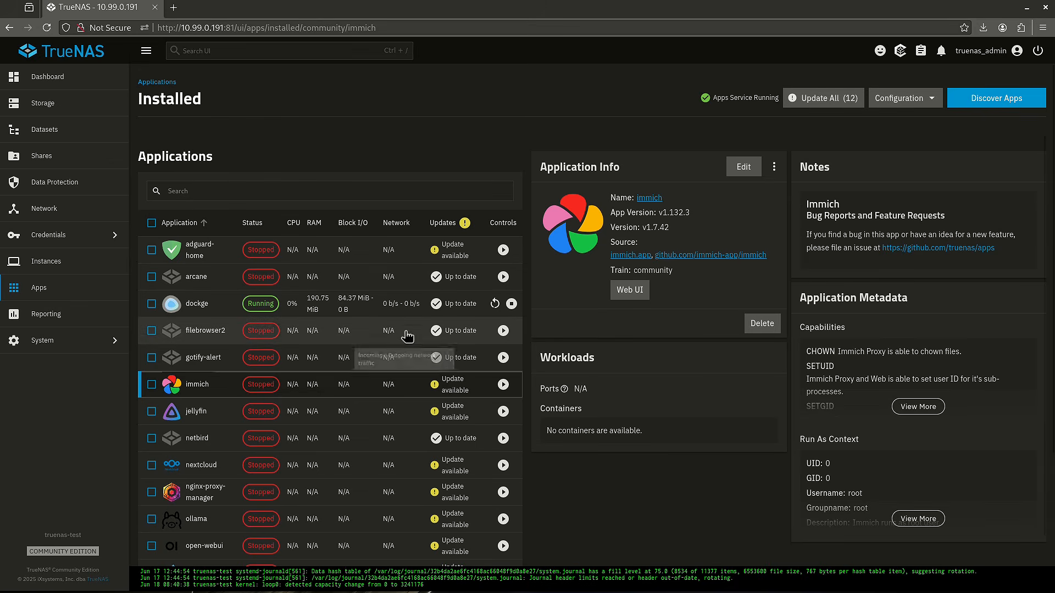
left_click(841, 100)
left_click(648, 489)
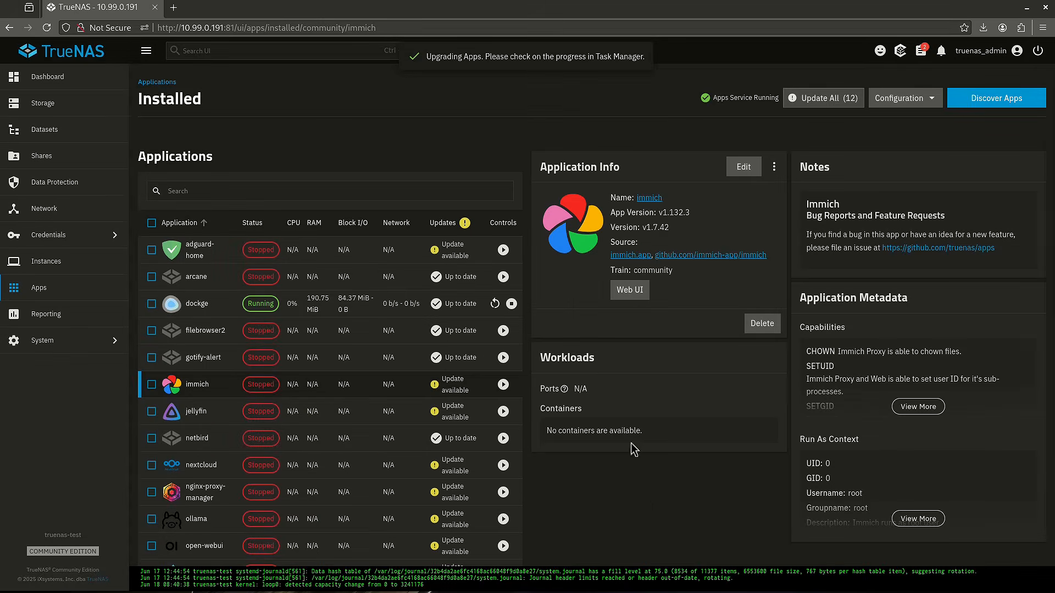
left_click(920, 51)
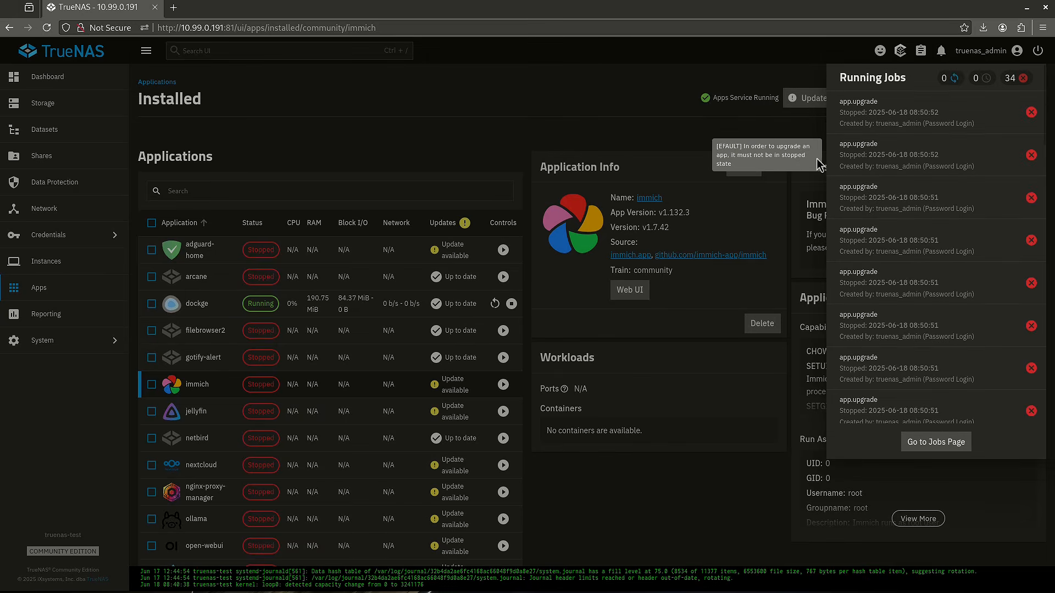
left_click(534, 142)
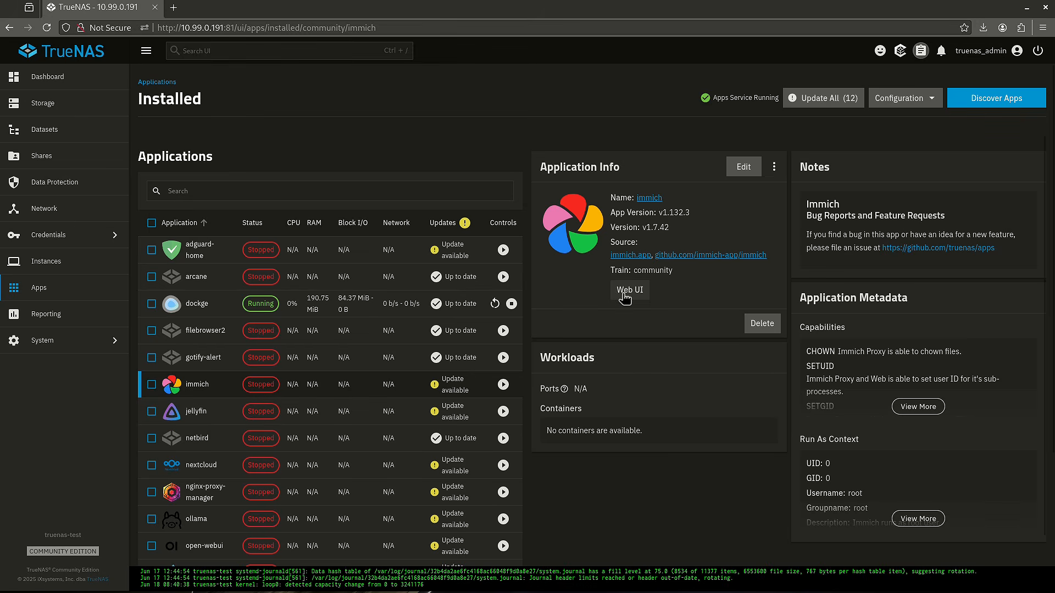
Compare the application info of filebrowser2 and jellyfin, and examine jellyfin's Run As Context metadata
left_click(343, 337)
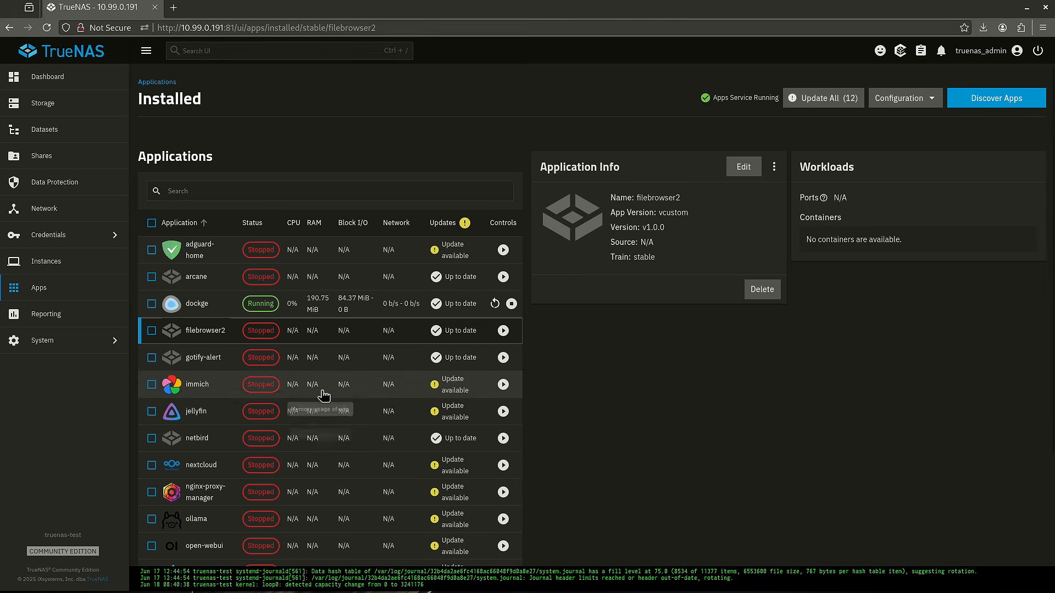
left_click(464, 404)
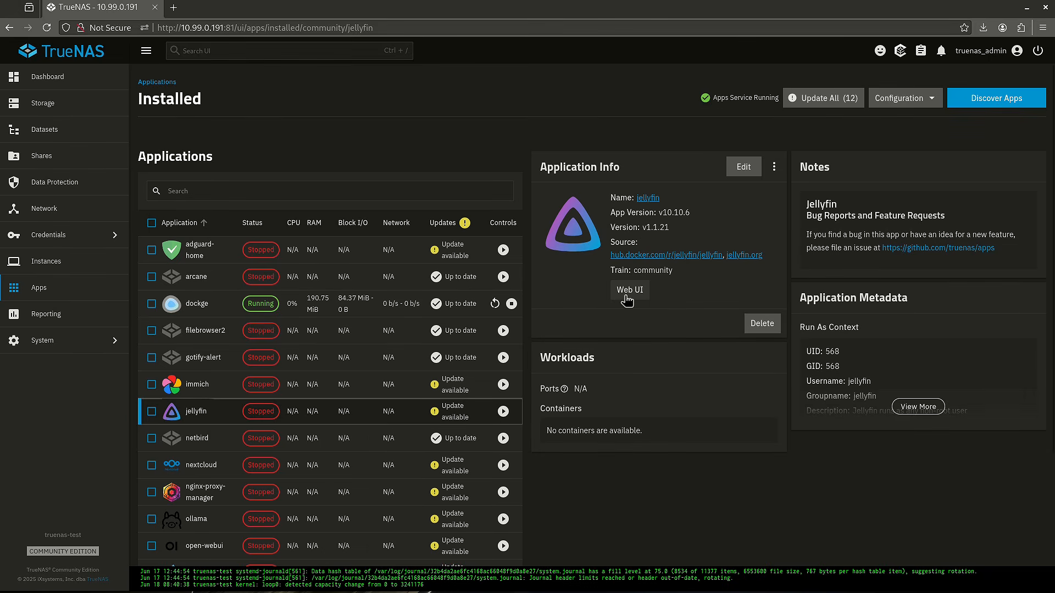
left_click(916, 411)
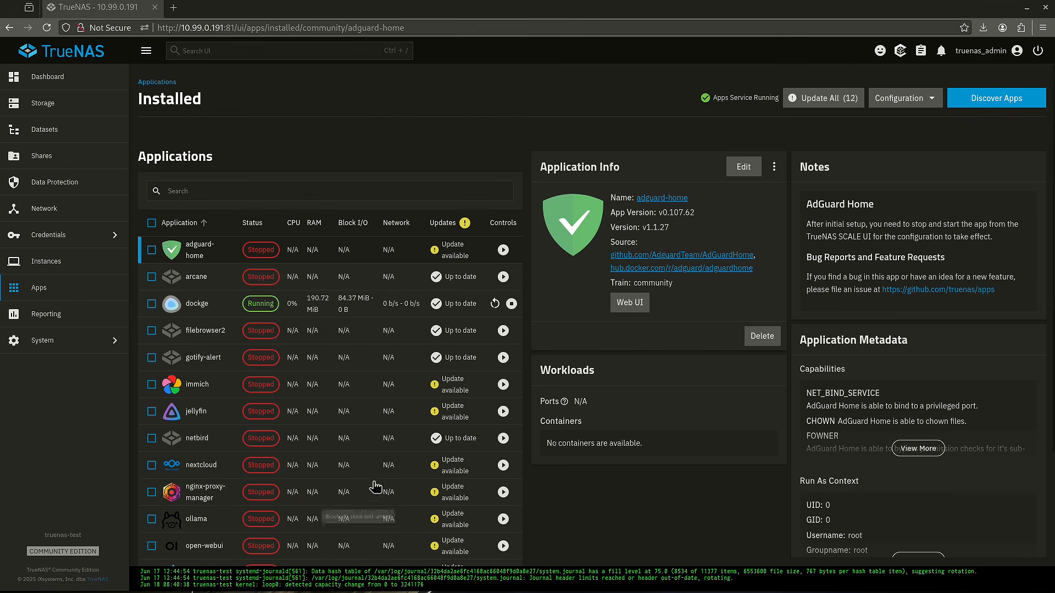
Open the dockge app's settings for editing and examine its network configuration, including the WebUI port
left_click(218, 316)
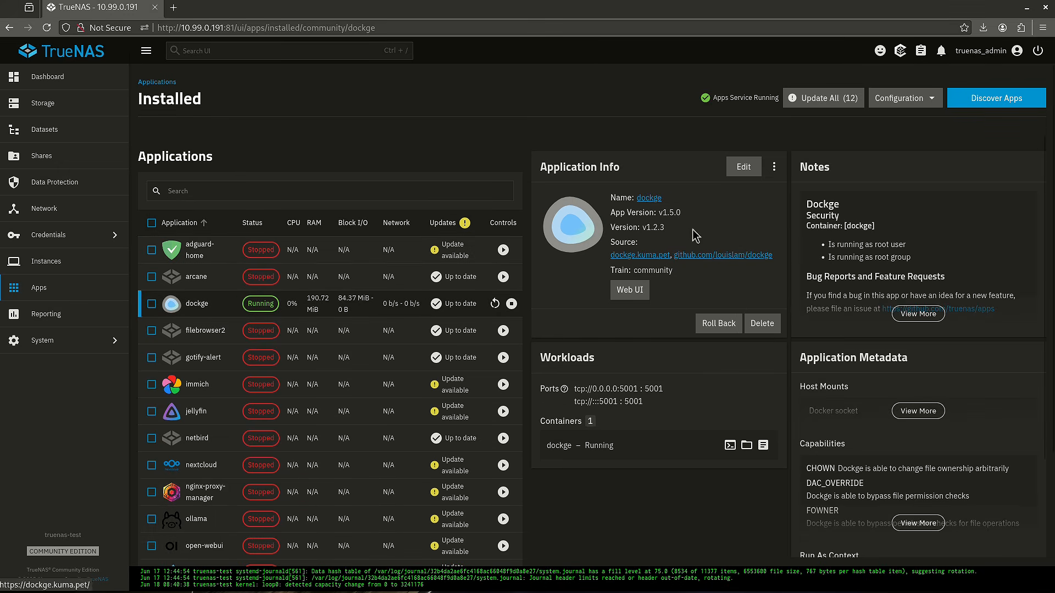
left_click(740, 168)
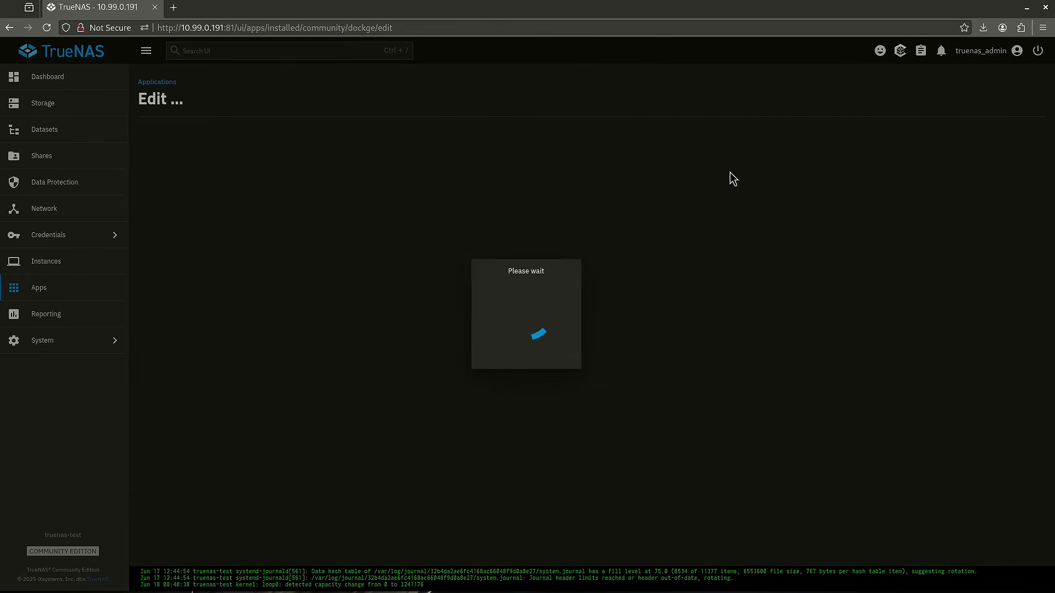
scroll(421, 371, "down", 6)
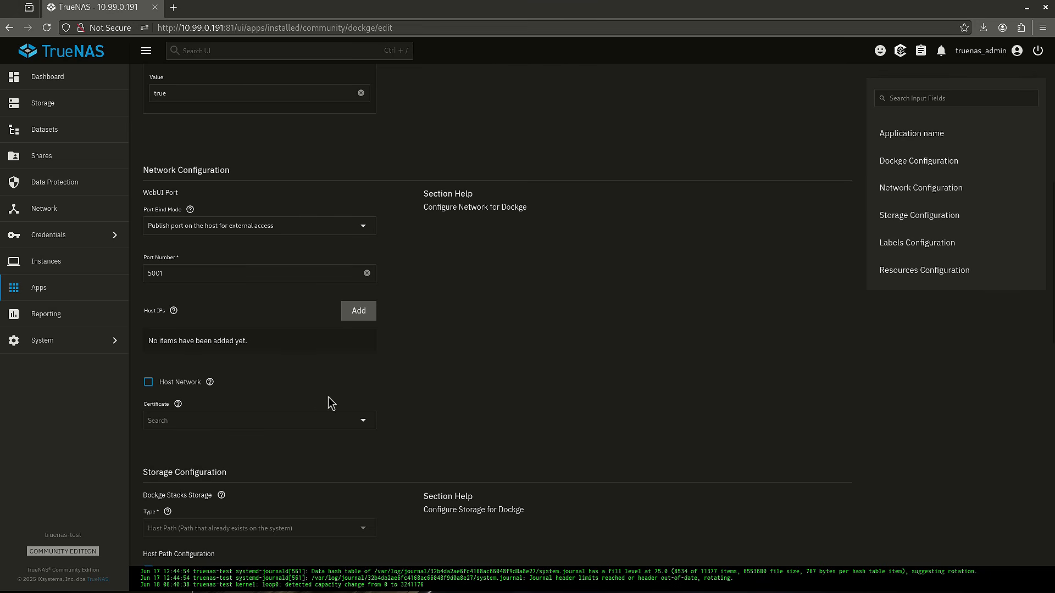
left_click_drag(227, 28, 232, 27)
left_click(515, 367)
scroll(522, 360, "up", 1)
scroll(429, 368, "down", 2)
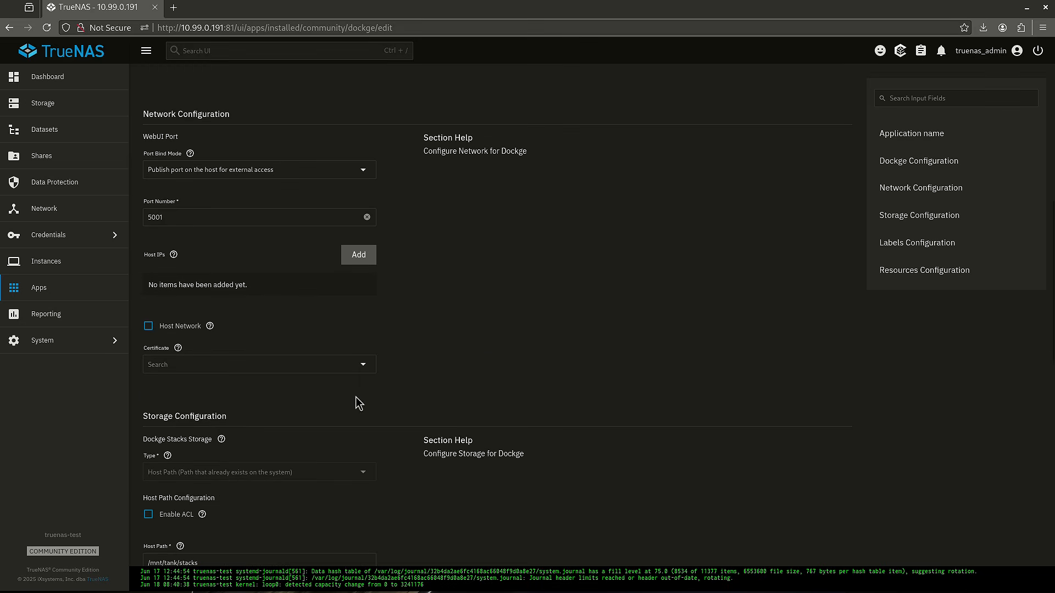
Check which host IP addresses are offered for dockge's WebUI port, using a new host IP entry
left_click(356, 254)
left_click(245, 318)
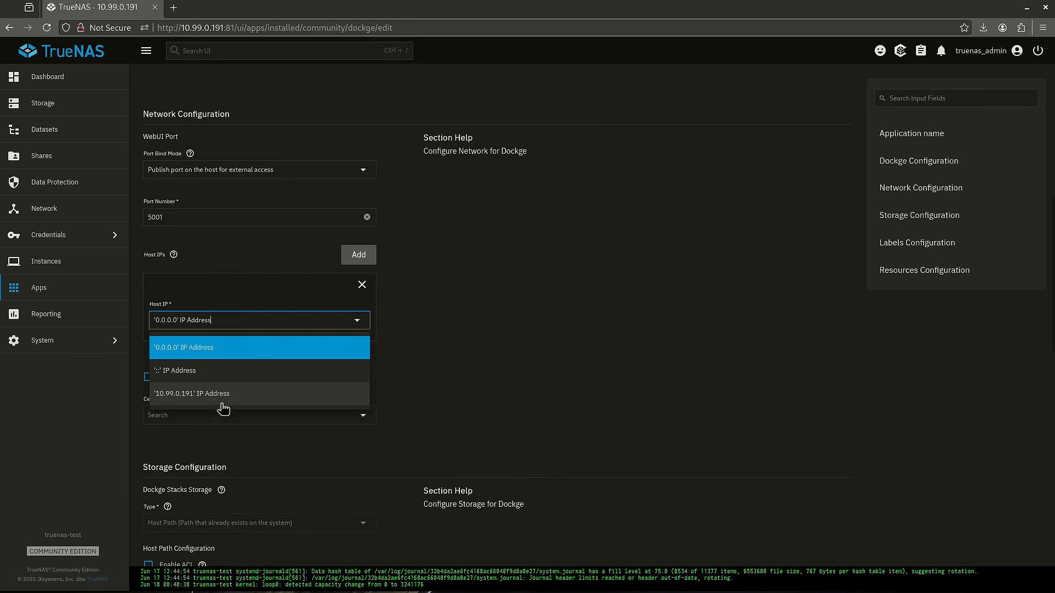
left_click(567, 281)
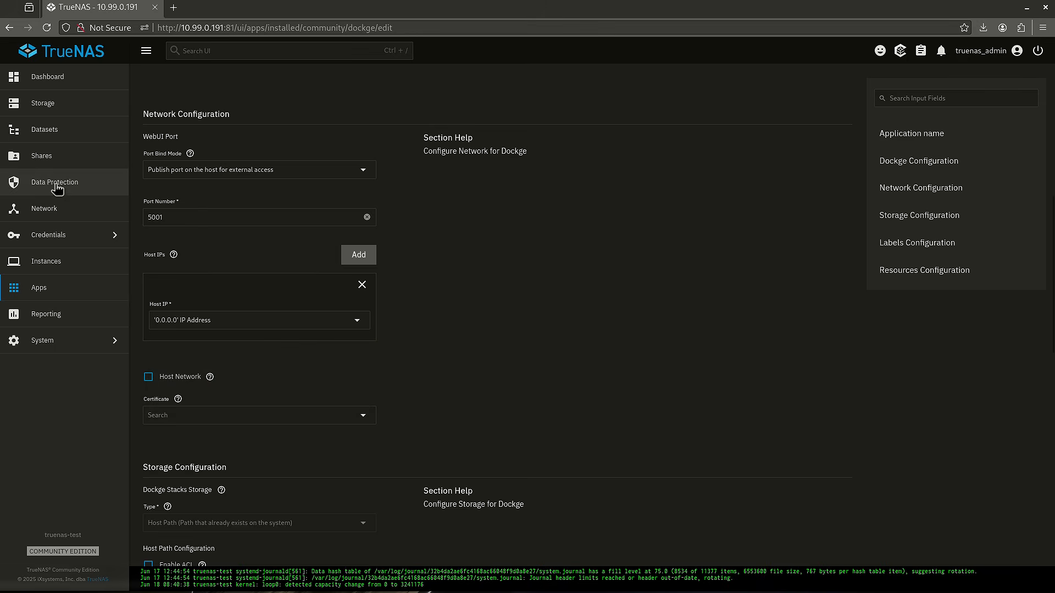
Add the alias 10.99.0.221/24 to the br0 network interface and save the interface settings
left_click(72, 211)
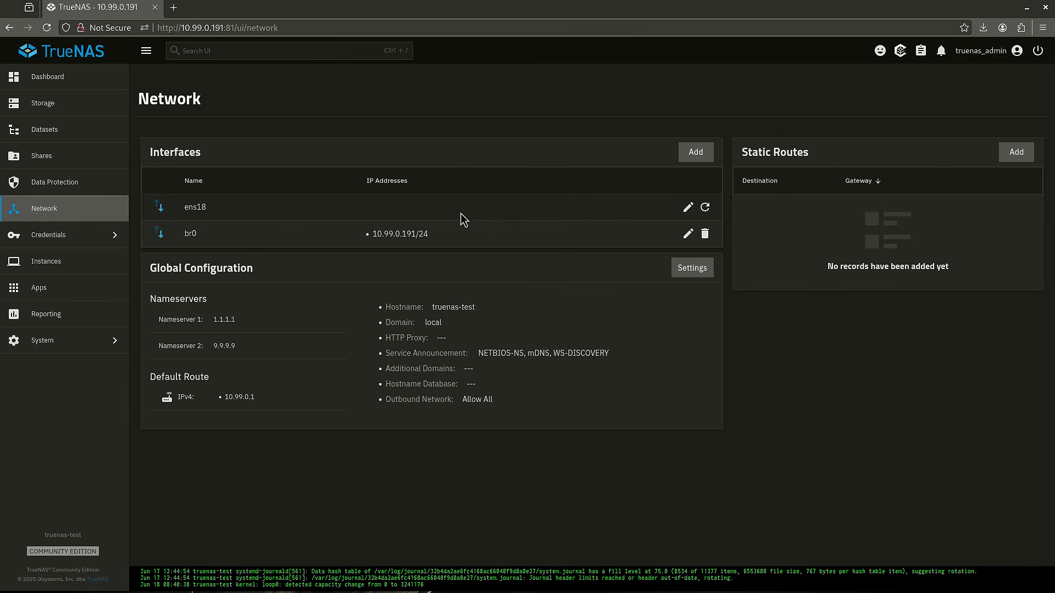
left_click(688, 236)
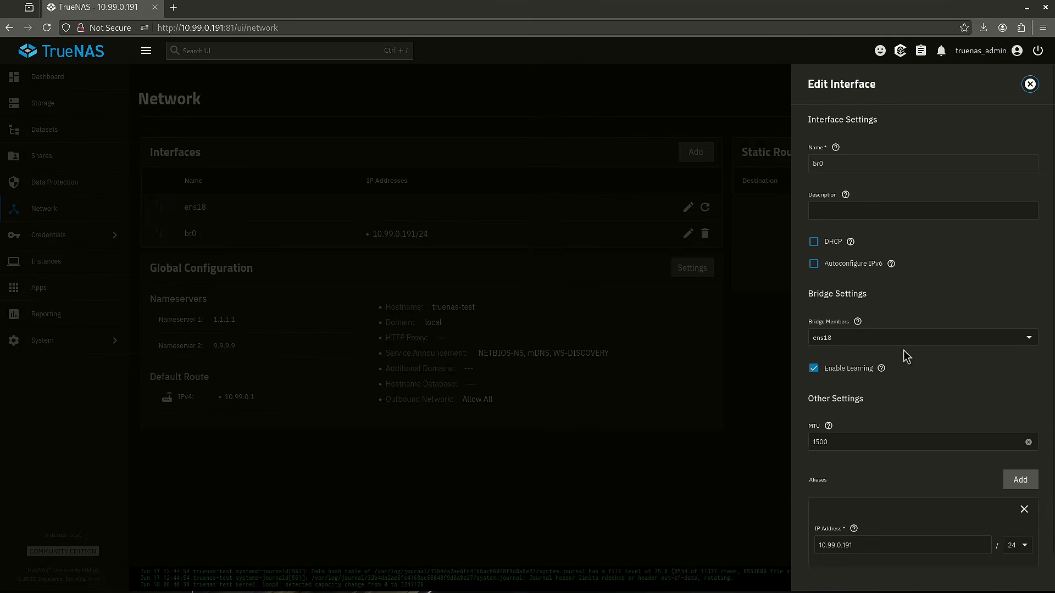
left_click(1020, 481)
scroll(934, 527, "down", 2)
left_click(881, 509)
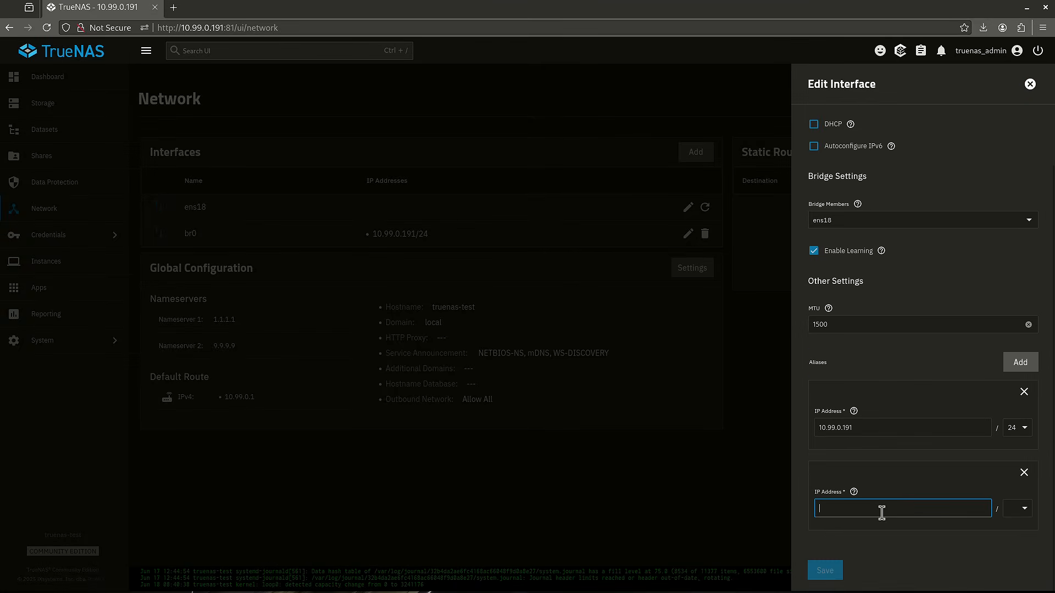
type("10.99.0.")
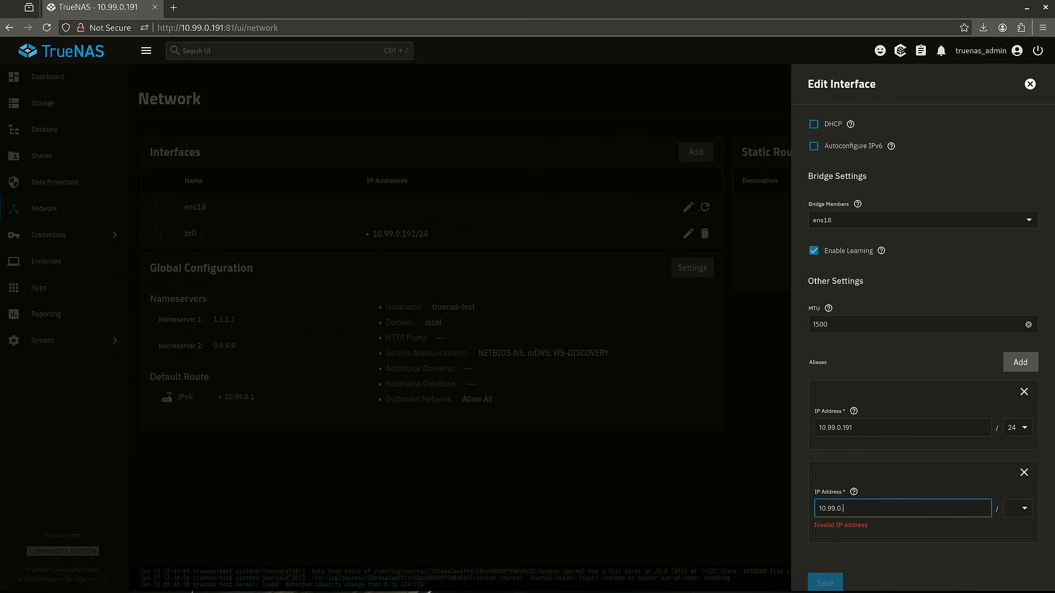
type("221")
key("Tab")
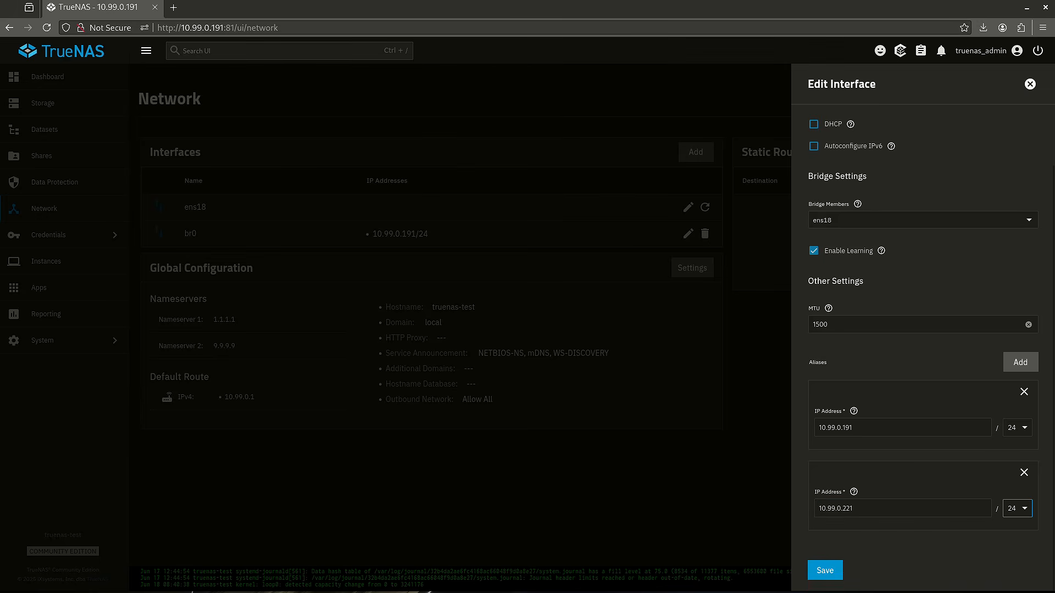
left_click(817, 573)
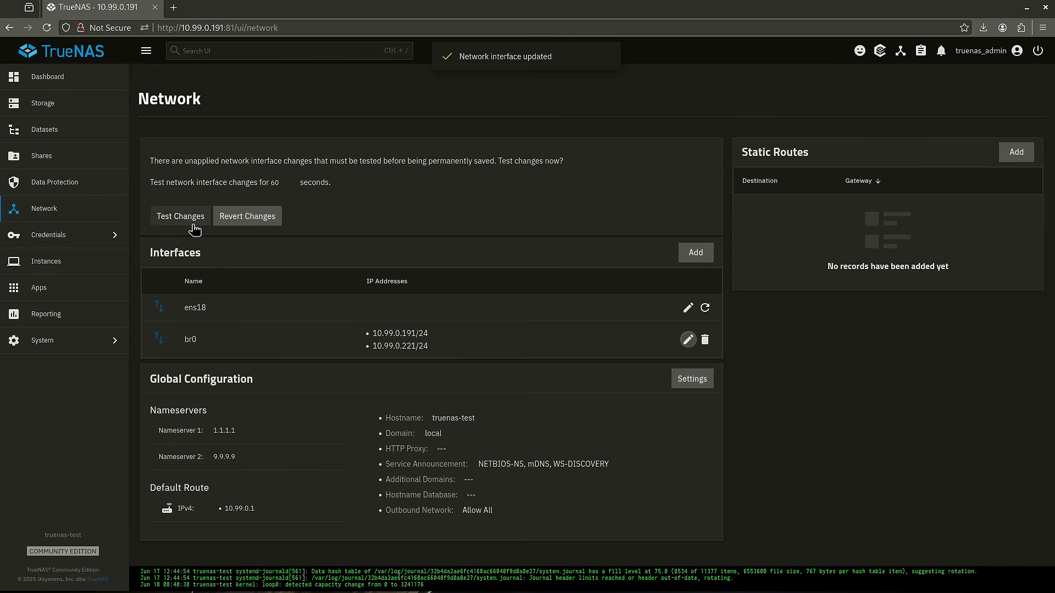
Test the pending network interface changes and save them permanently, checking br0's newly added address
left_click(180, 217)
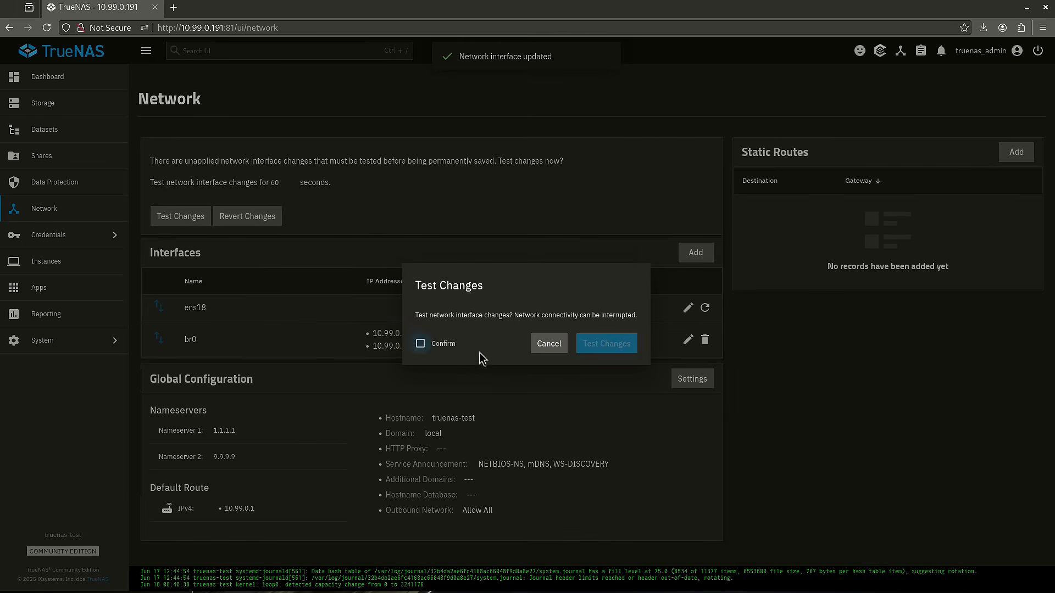
left_click(454, 346)
left_click(620, 344)
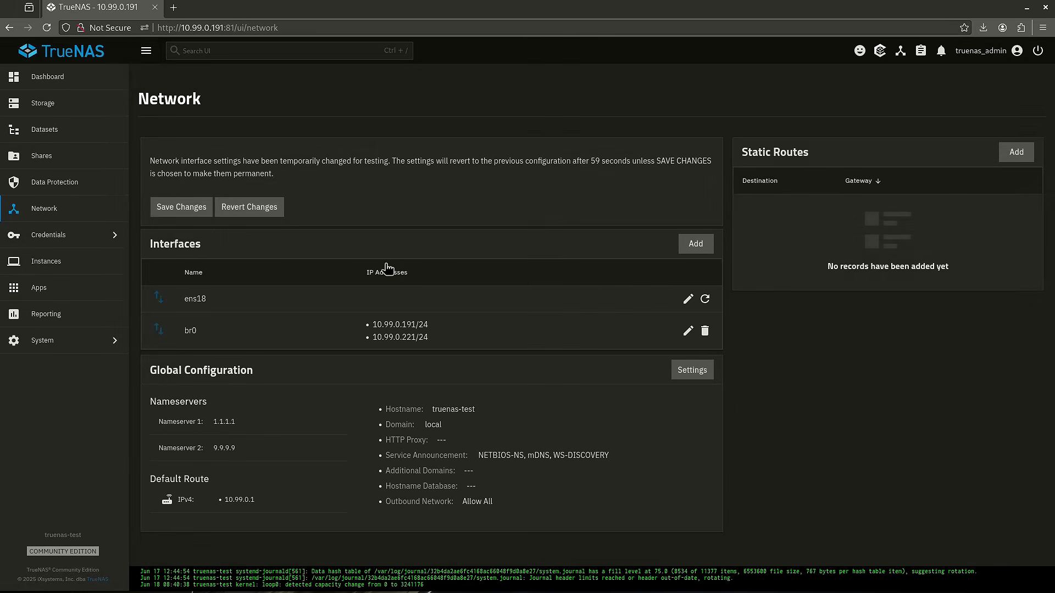
left_click(190, 211)
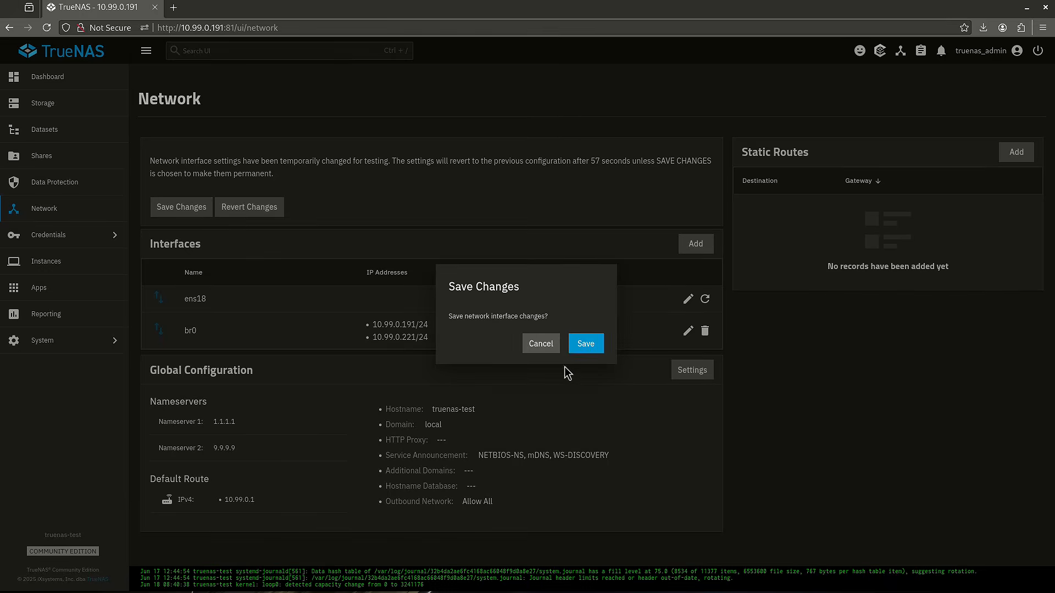
left_click(575, 350)
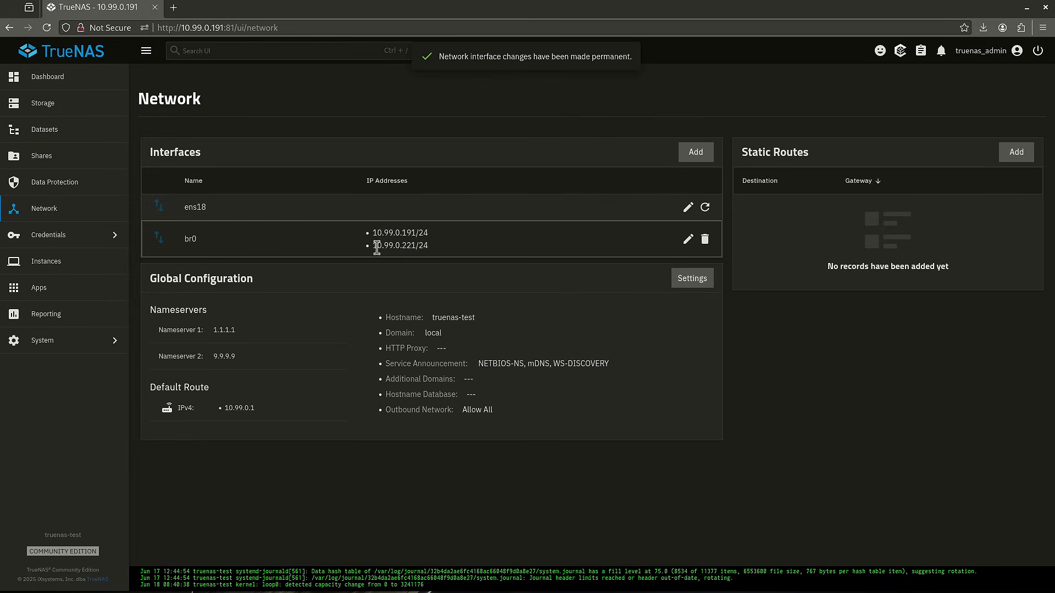
left_click_drag(377, 246, 405, 255)
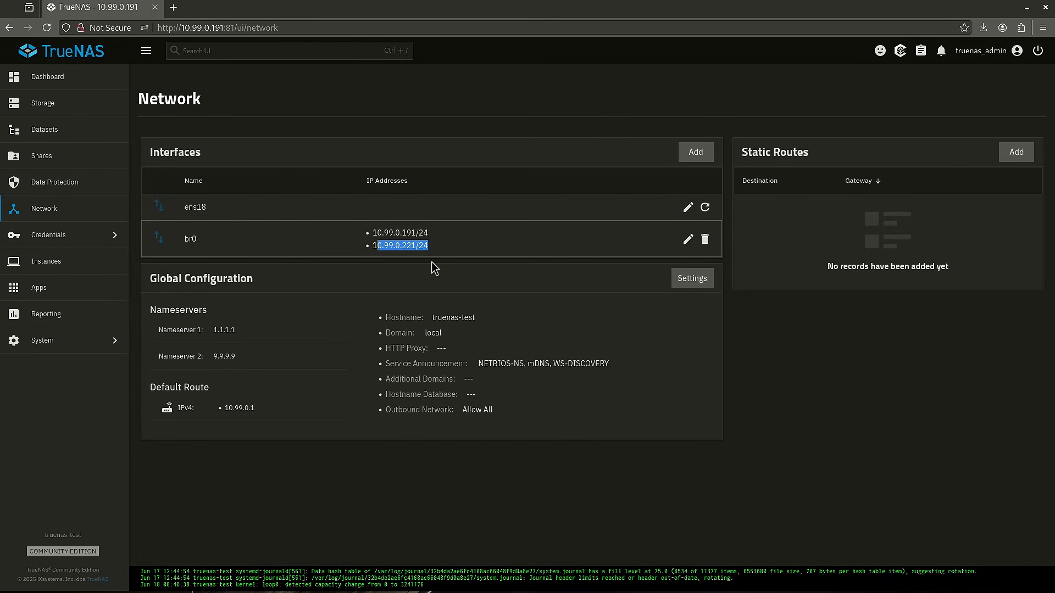
Reopen the dockge app's settings and add 10.99.0.221 as the host IP for its WebUI port 5001
left_click(85, 294)
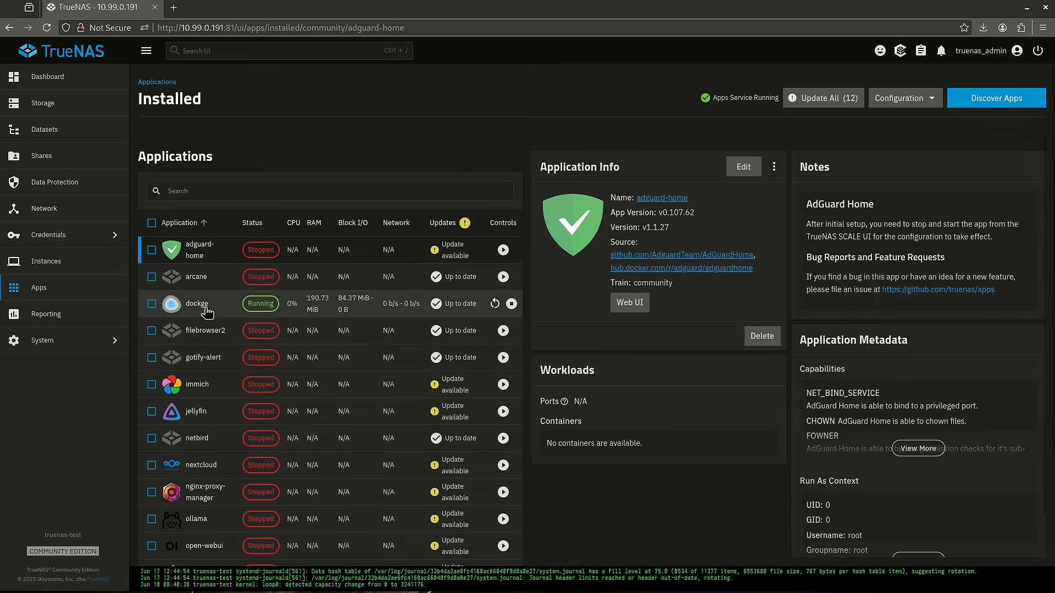
left_click(207, 305)
left_click(742, 168)
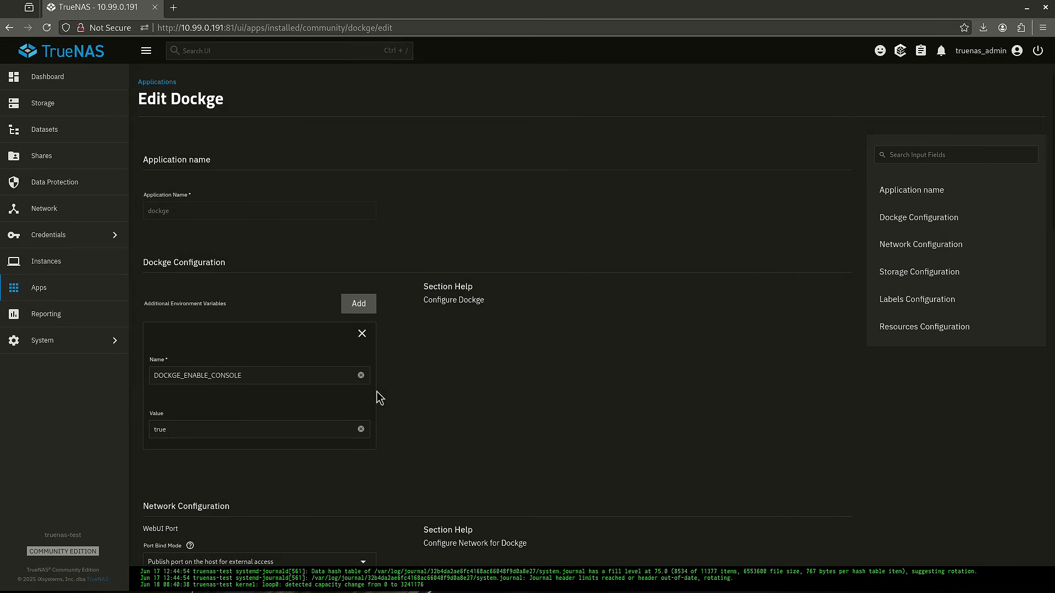
scroll(377, 392, "down", 4)
left_click(371, 434)
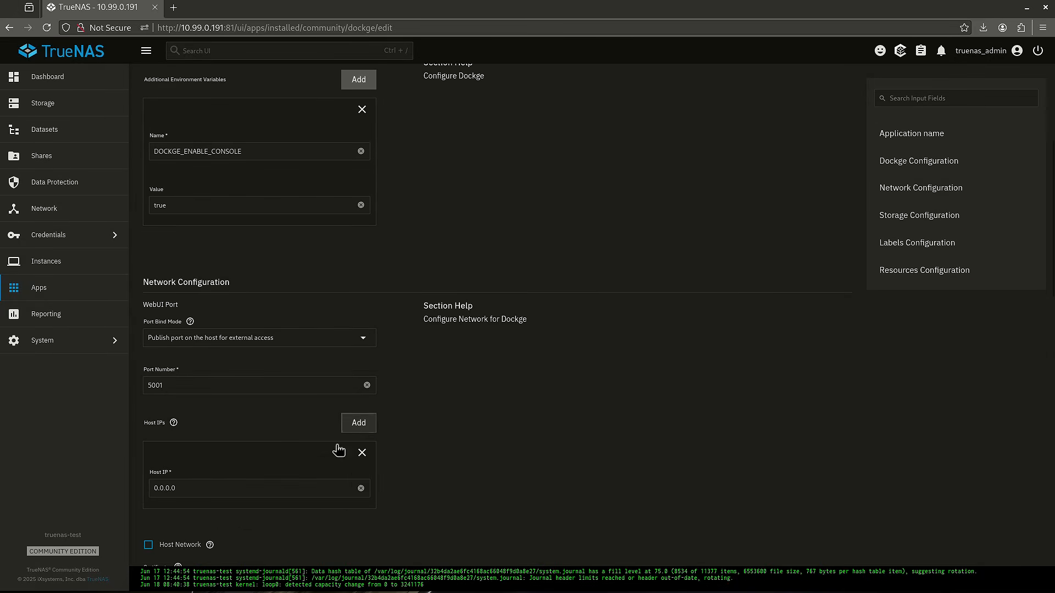
left_click(354, 488)
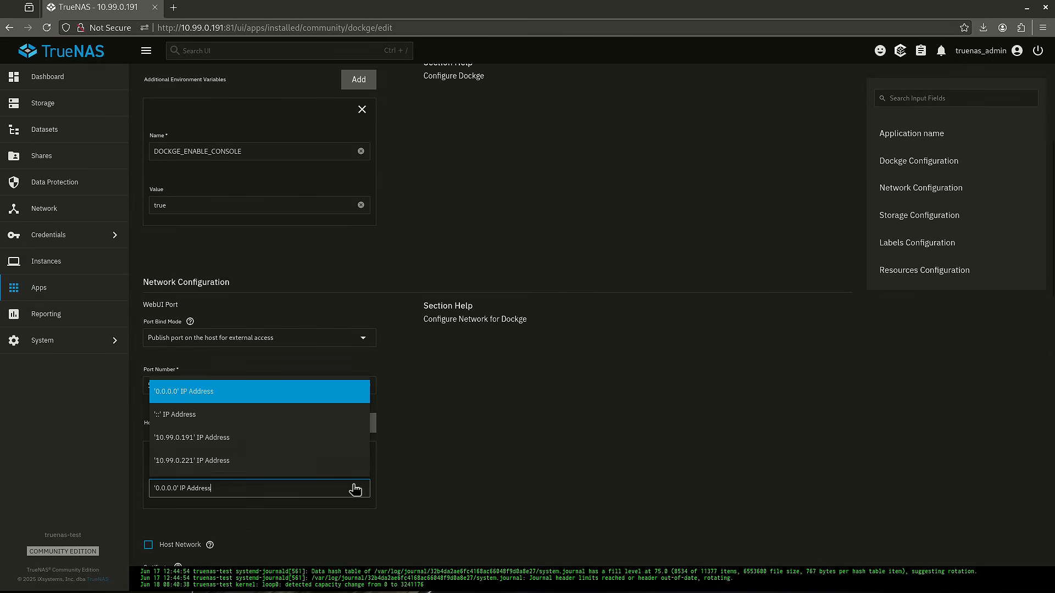
left_click(290, 462)
scroll(407, 449, "down", 2)
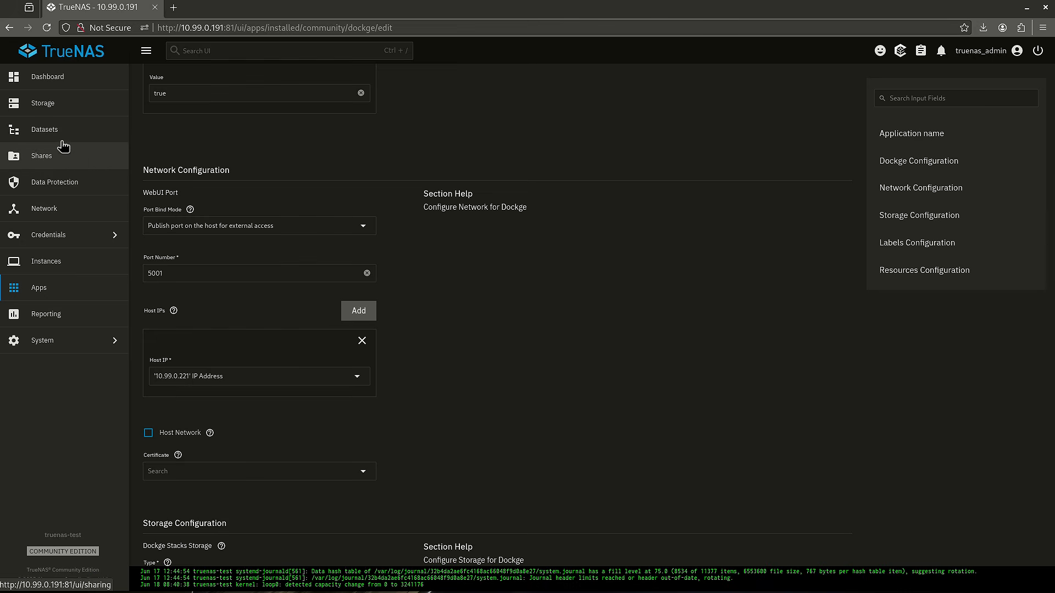
Review the br0 network interface's settings and IP aliases, and close them without changes
left_click(61, 209)
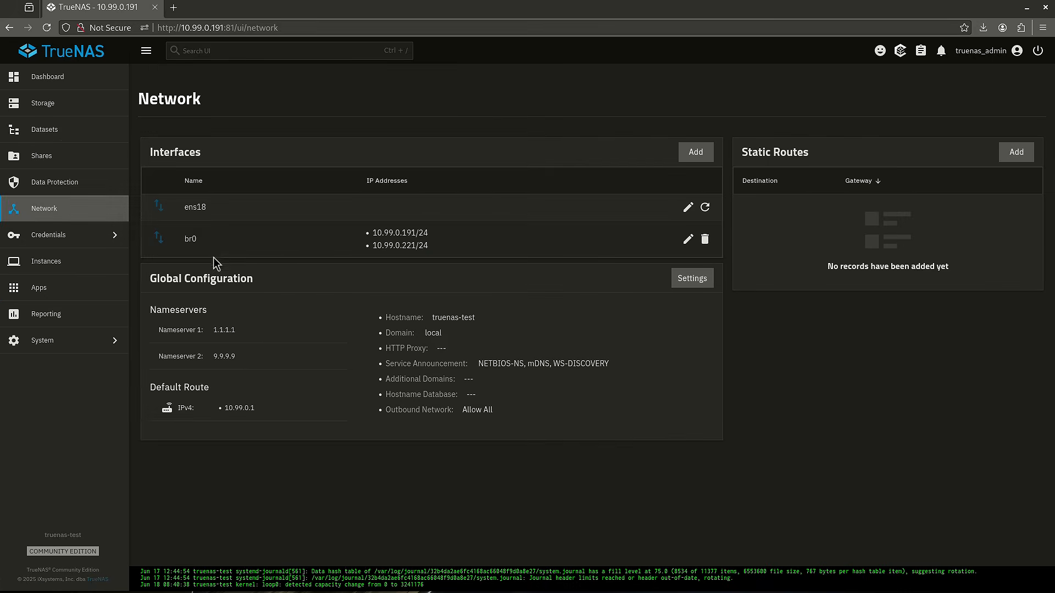
left_click(687, 239)
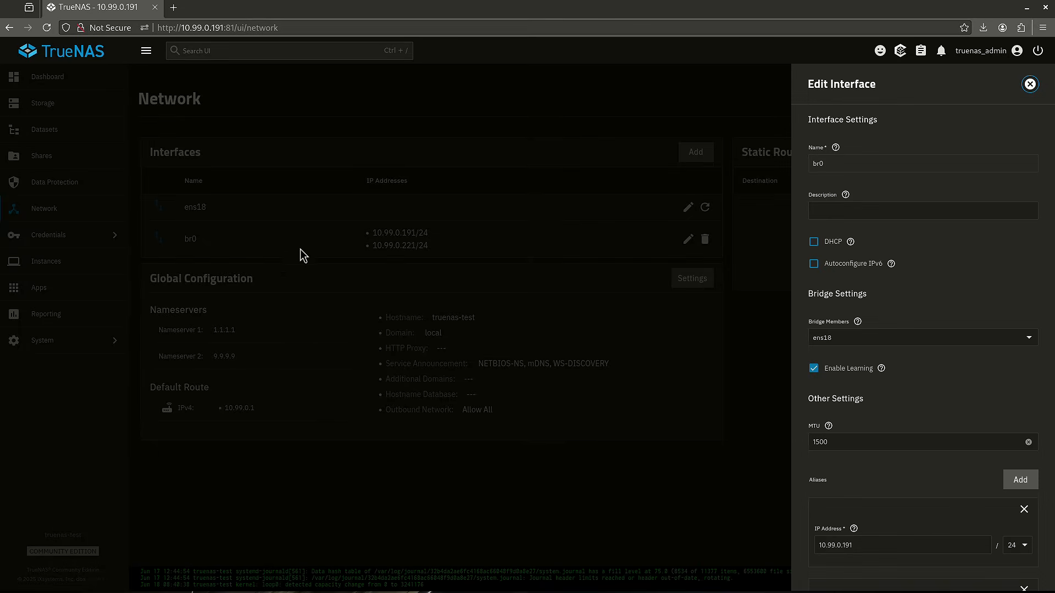
left_click(311, 354)
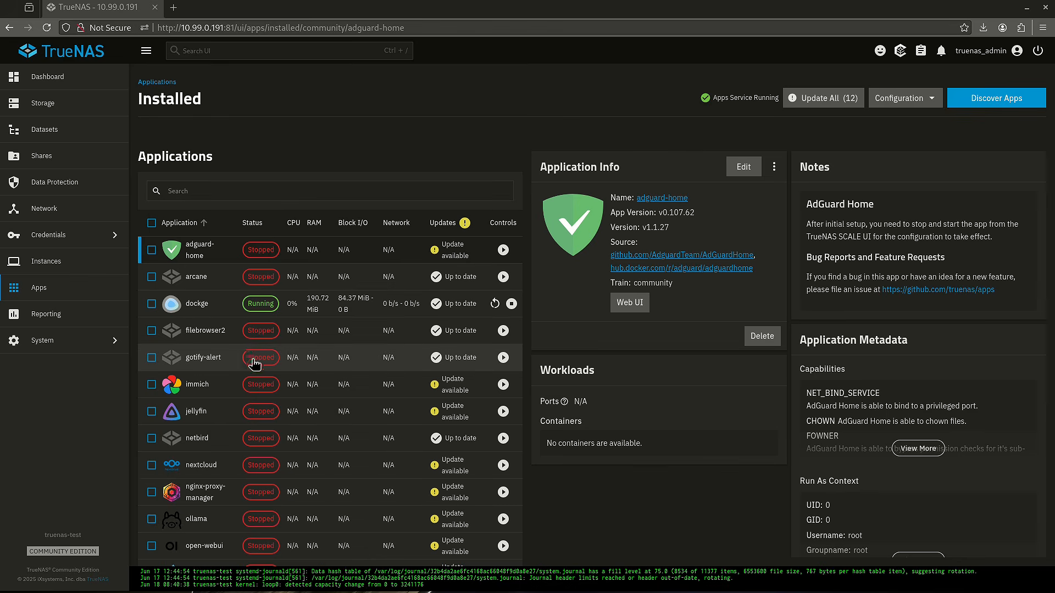
Open the dockge app's web interface from the installed apps and start the arr-stack compose stack
scroll(253, 363, "down", 3)
scroll(254, 370, "up", 3)
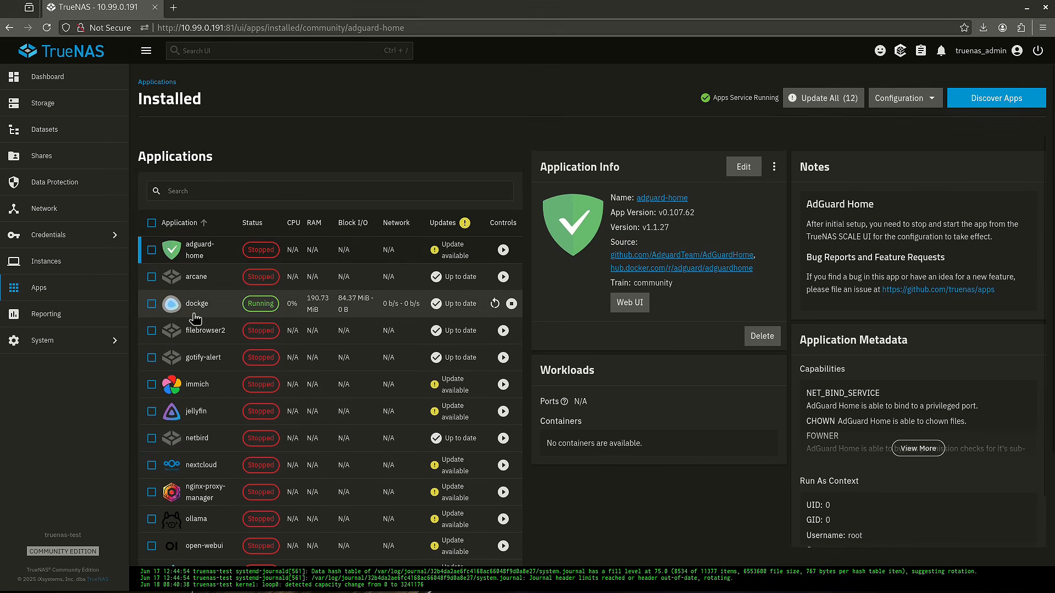
left_click(197, 303)
left_click(626, 290)
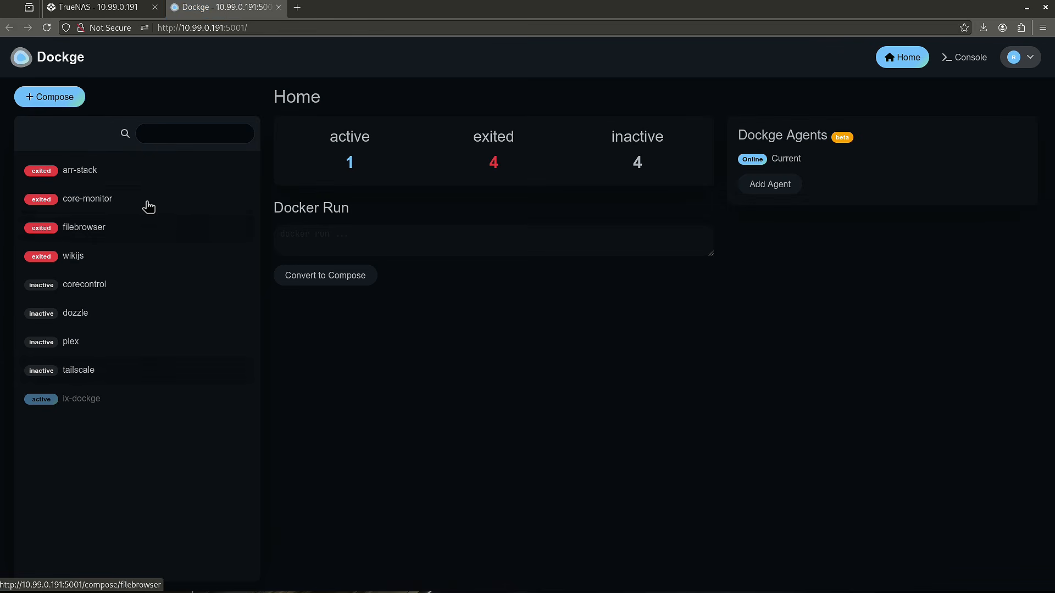
left_click(125, 184)
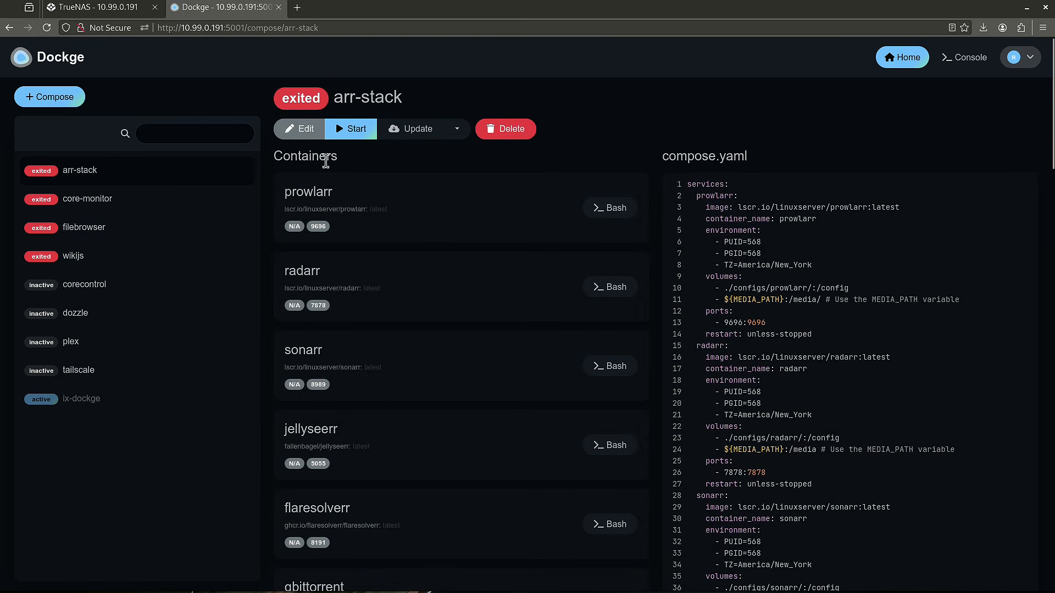
left_click(346, 130)
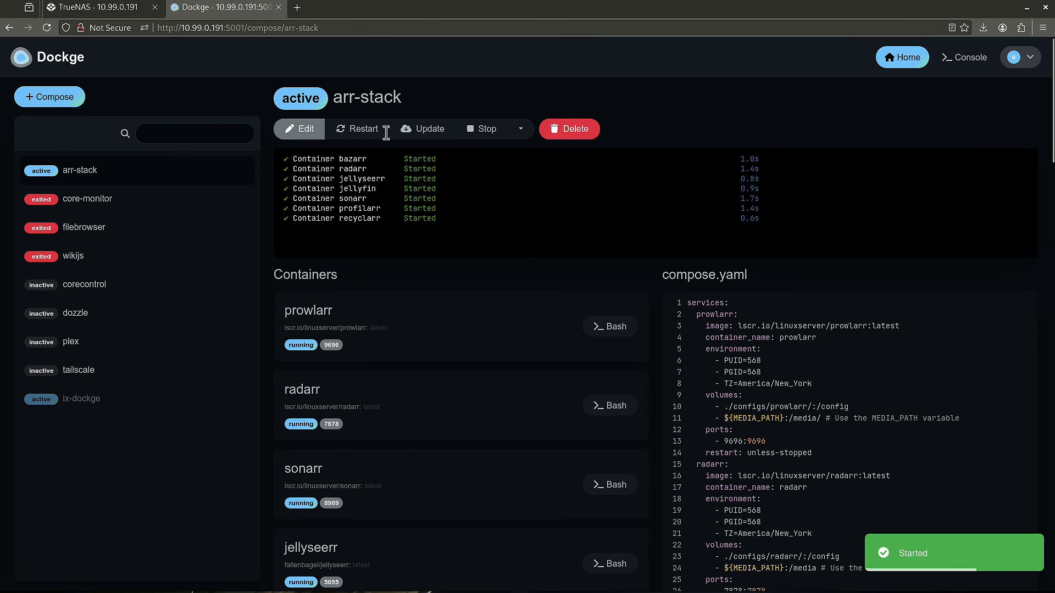
Compare the TrueNAS installed apps list with the containers of the arr-stack in Dockge to see which ones TrueNAS lists
left_click(91, 8)
left_click(77, 82)
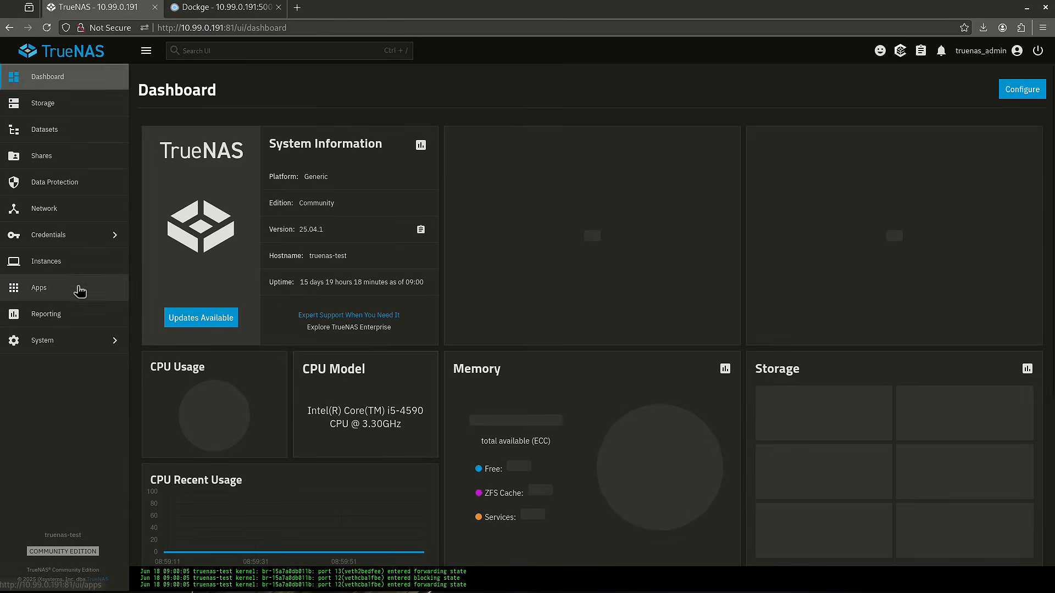
left_click(78, 288)
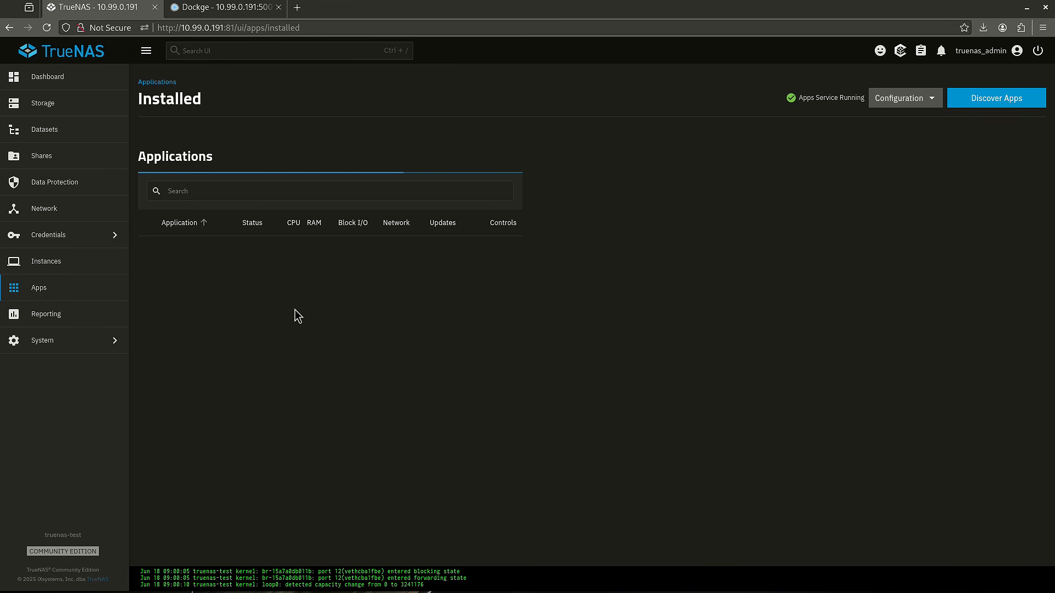
scroll(291, 318, "down", 2)
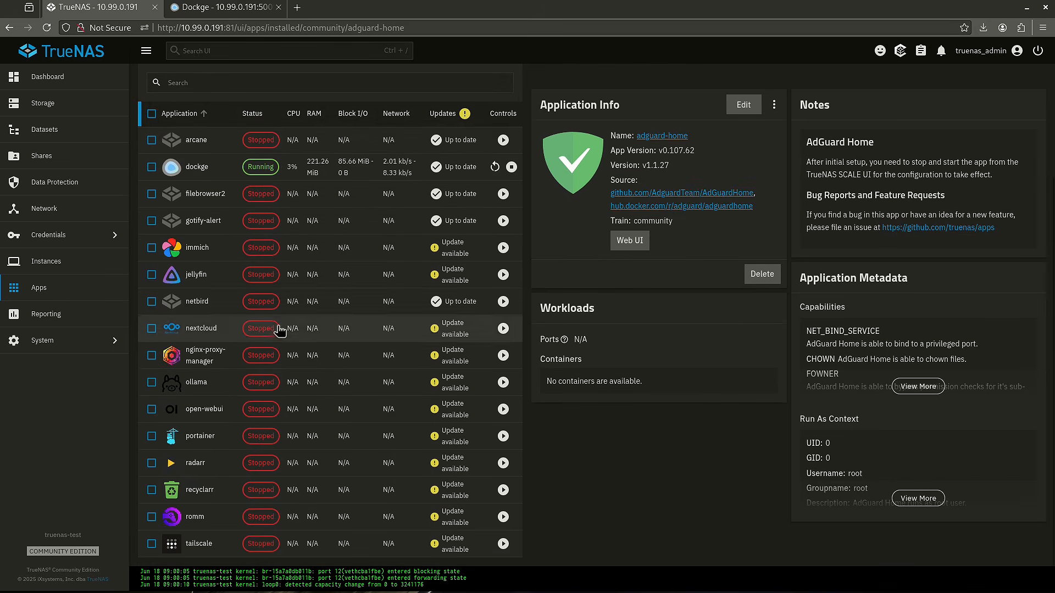
left_click(239, 9)
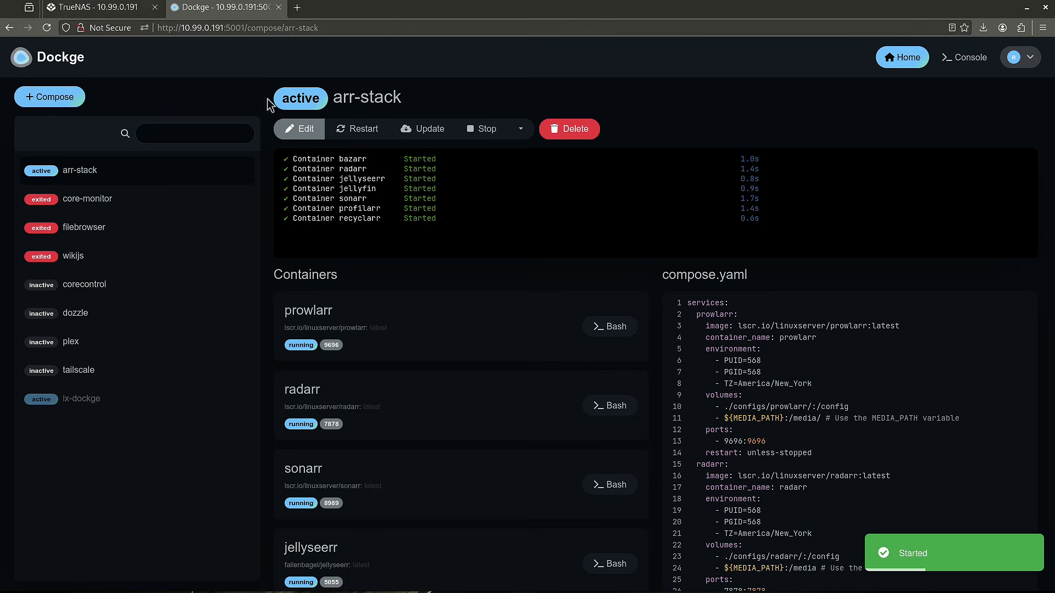
scroll(338, 341, "down", 12)
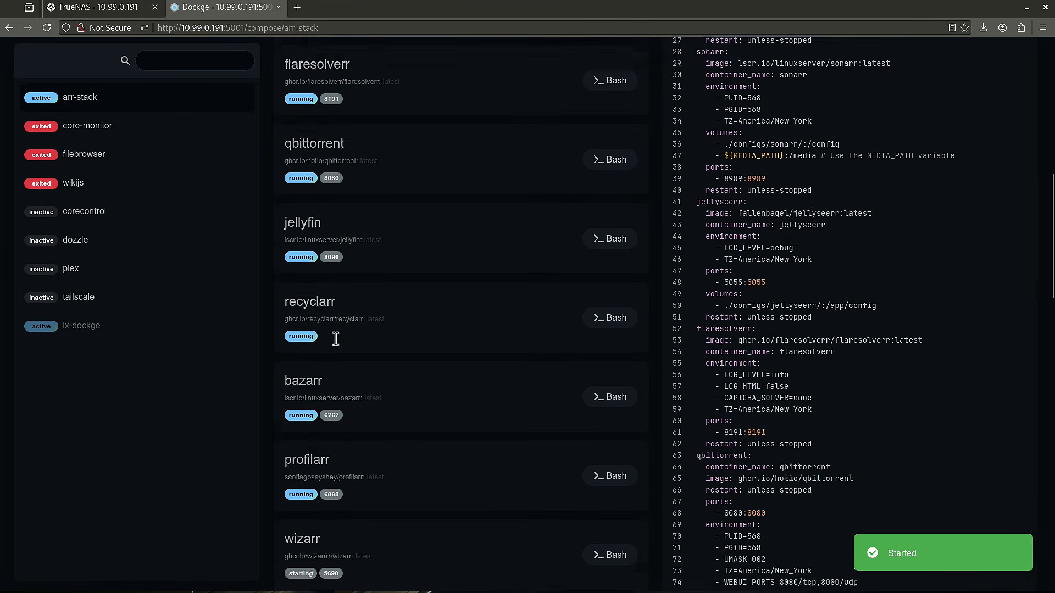
left_click(93, 8)
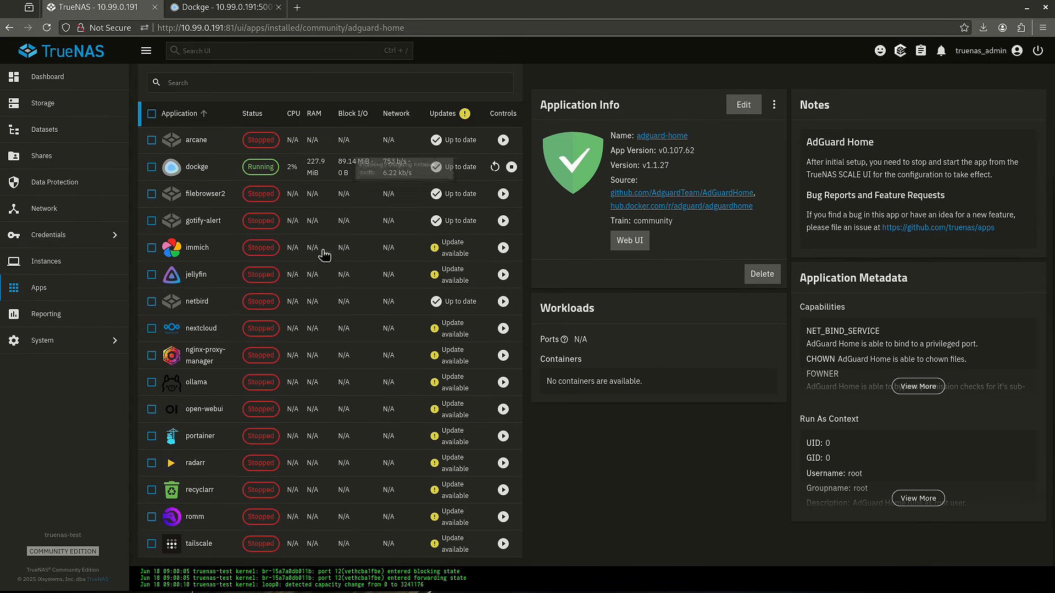
mouse_move(437, 411)
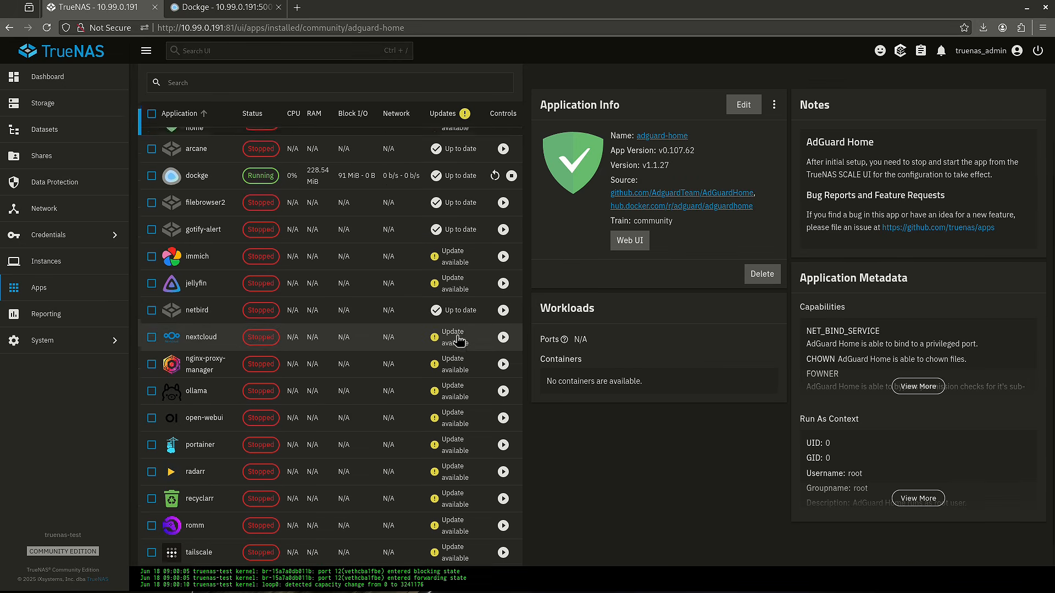
scroll(456, 330, "up", 2)
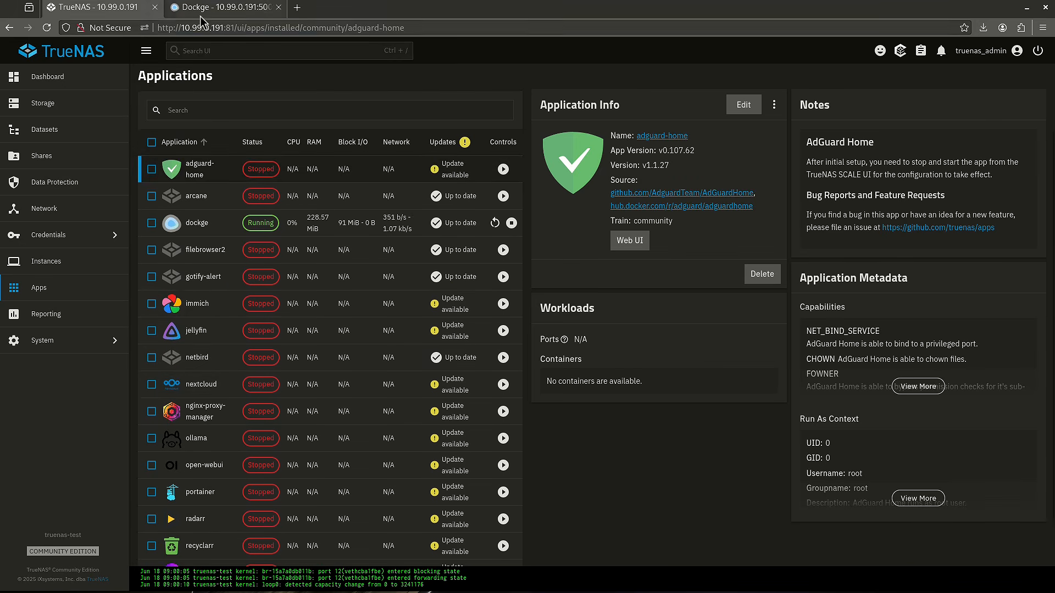
Stop the arr-stack in Dockge, review its terminal log and close the Dockge page
left_click(219, 7)
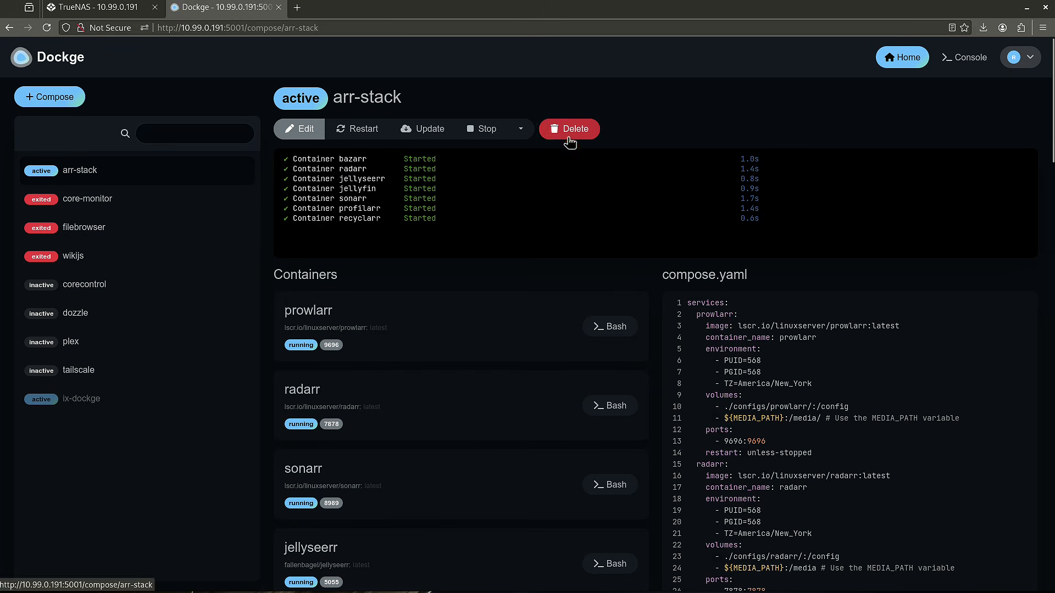
left_click(506, 129)
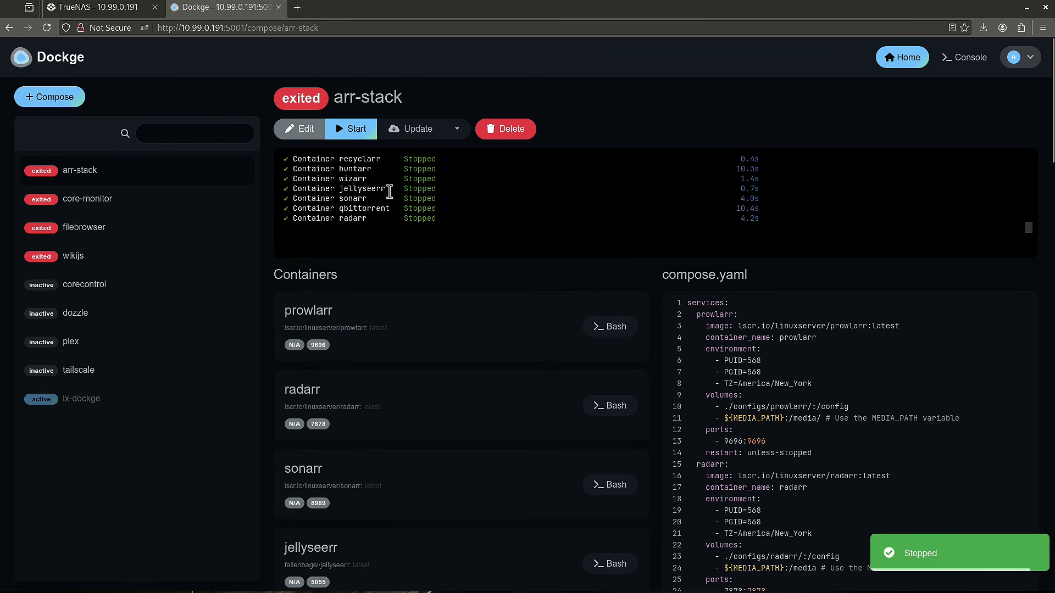
scroll(414, 340, "down", 20)
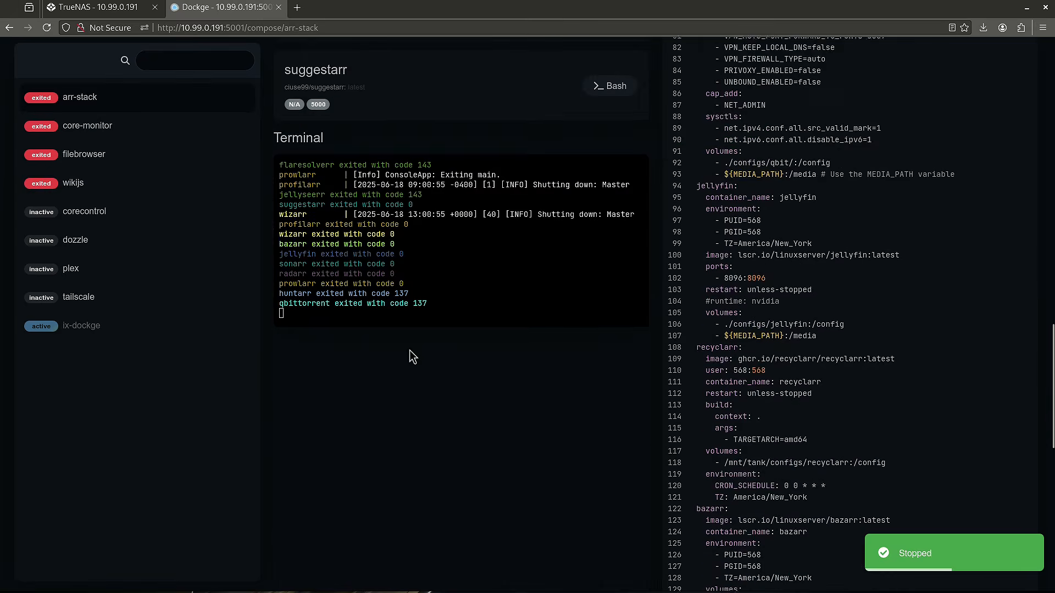
scroll(423, 306, "down", 6)
scroll(431, 238, "up", 6)
scroll(419, 308, "up", 3)
scroll(331, 364, "up", 20)
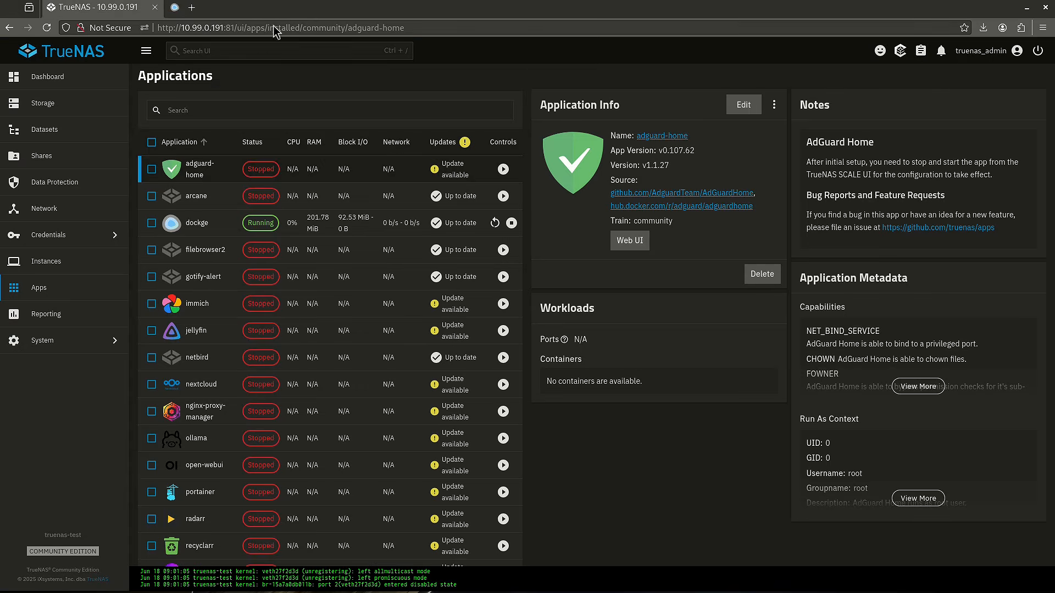
left_click(279, 8)
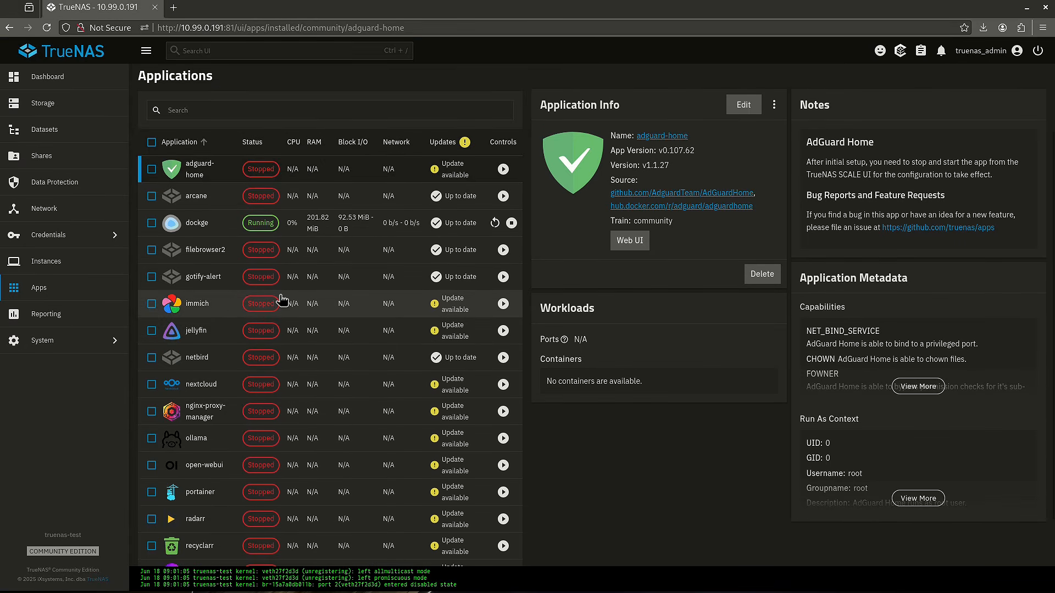
Open the TrueNAS system shell, become root with sudo su and the account password, and list running containers with docker ps
left_click(94, 345)
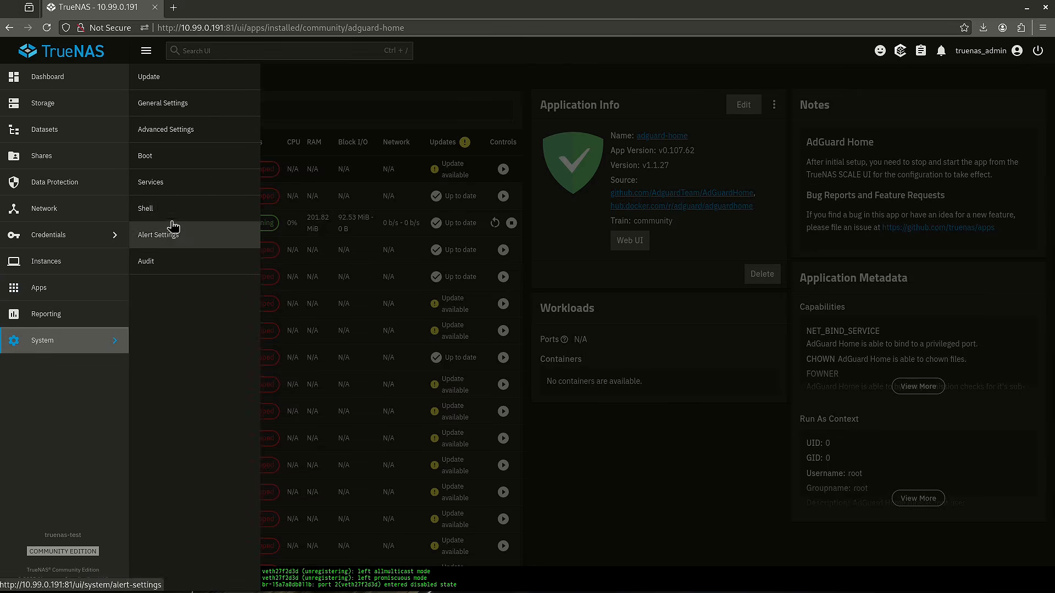
left_click(206, 230)
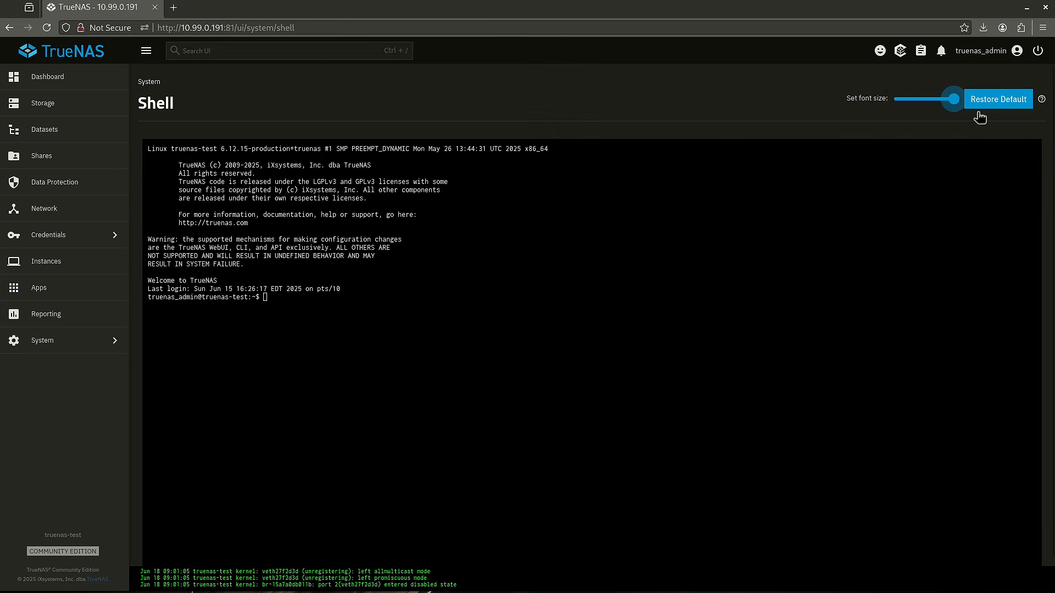
type("sudo su")
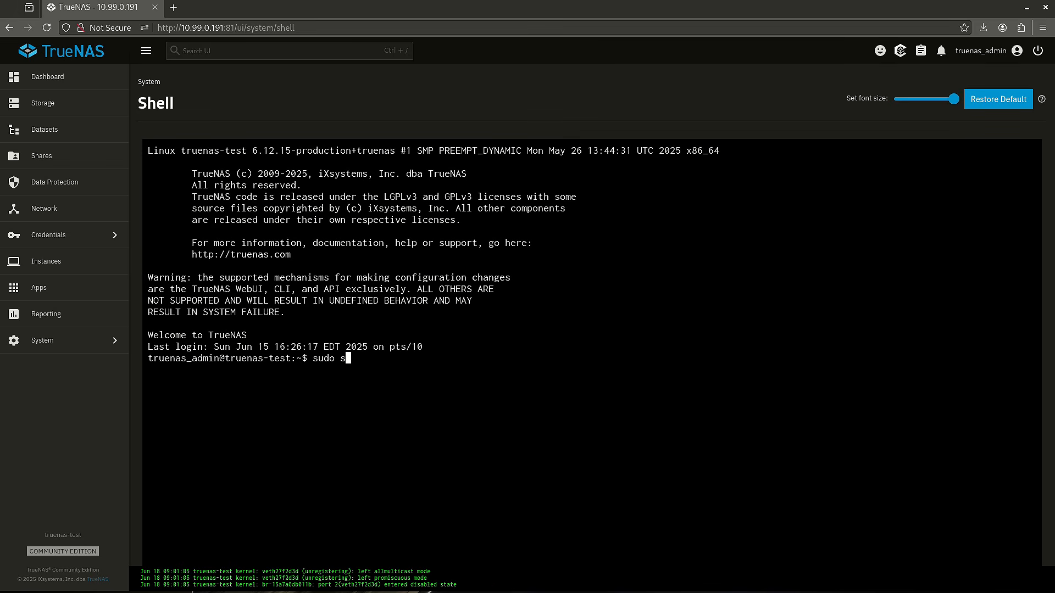
key("Return")
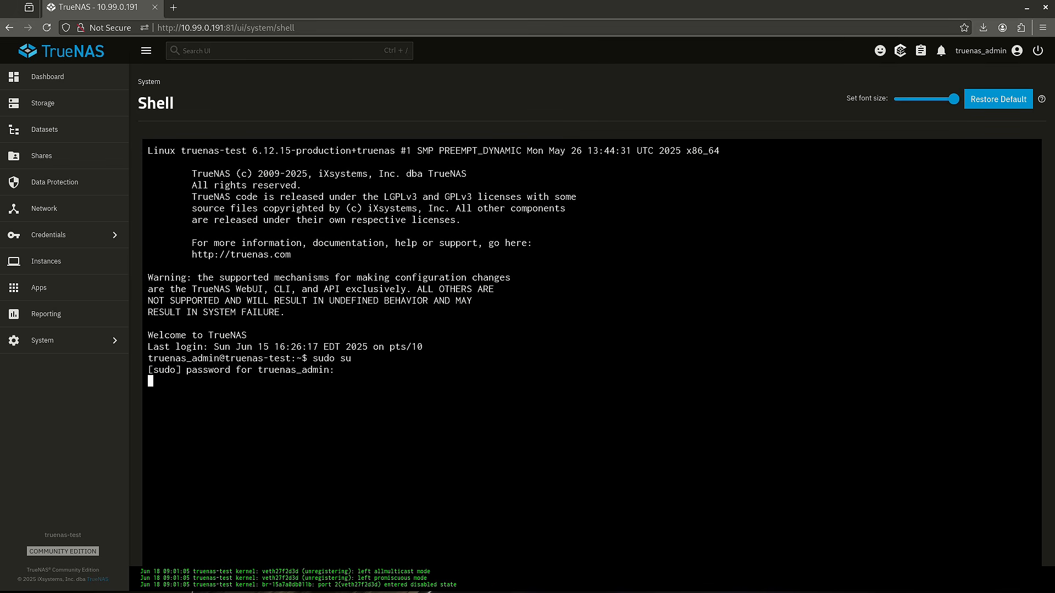
key("Return")
type("docker ps")
key("Return")
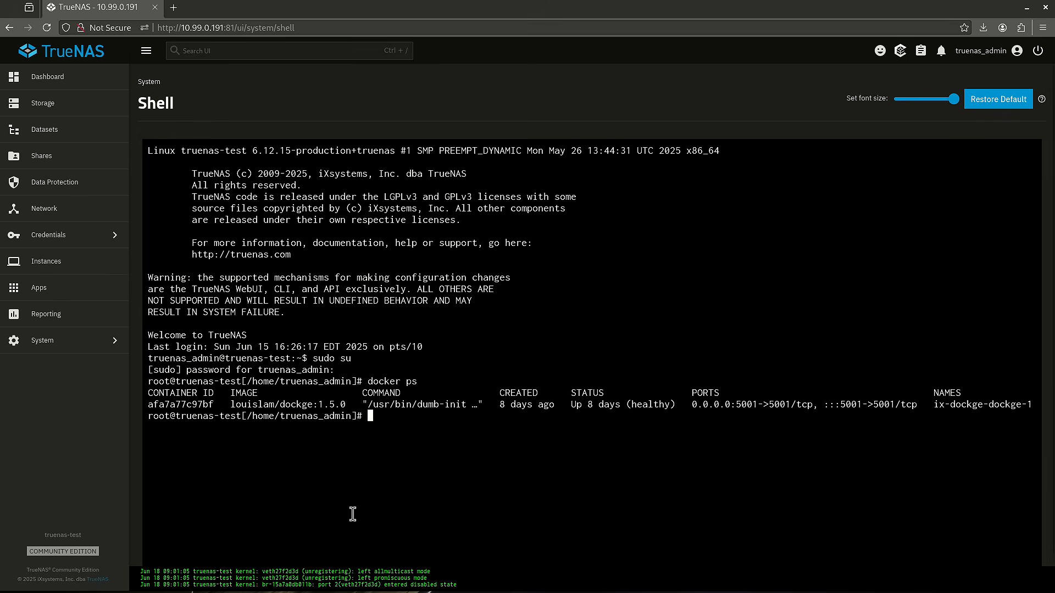
Reopen the dockge app's web interface and start the arr-stack again
left_click(69, 291)
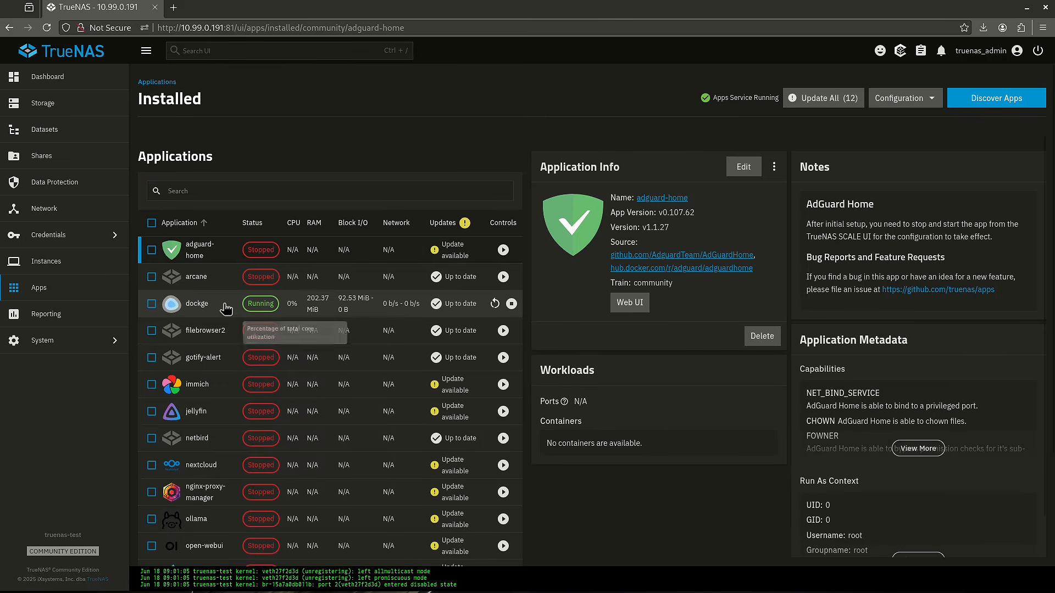
left_click(219, 309)
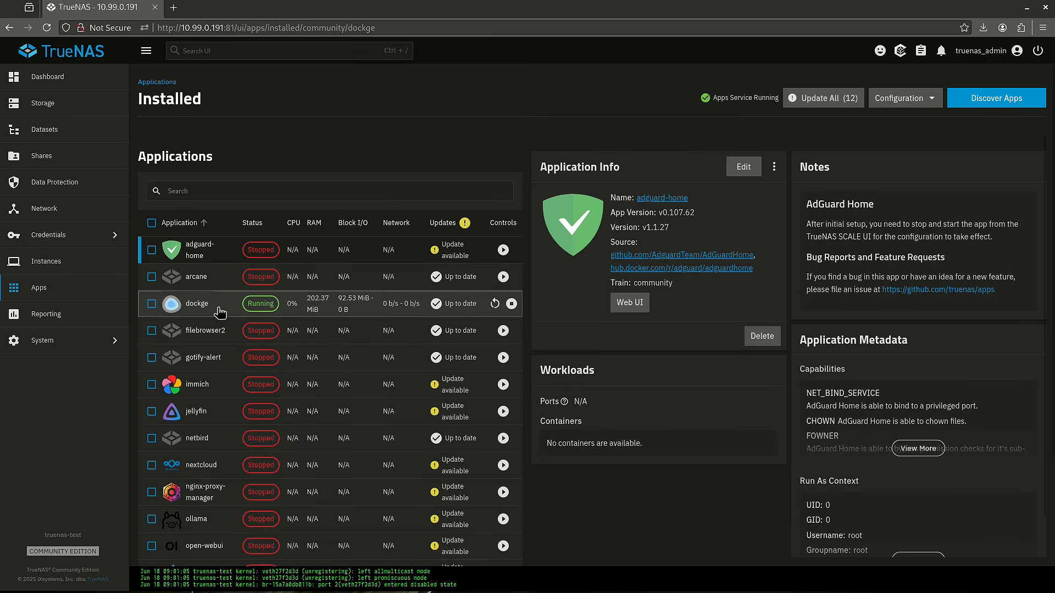
left_click(630, 293)
left_click(139, 180)
left_click(349, 131)
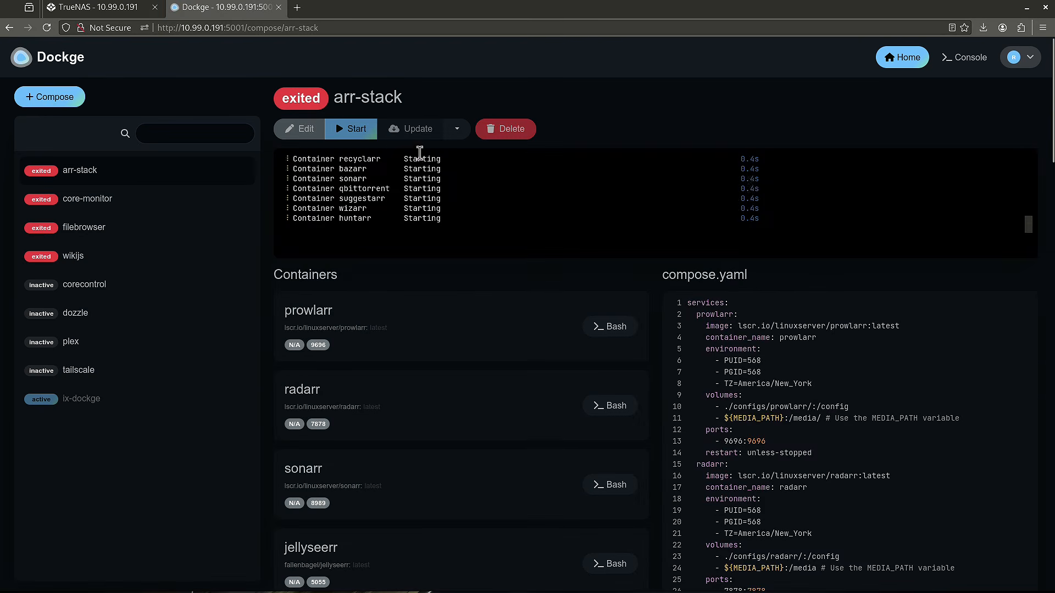
Return to the TrueNAS system shell and enlarge its font to the maximum size
left_click(94, 7)
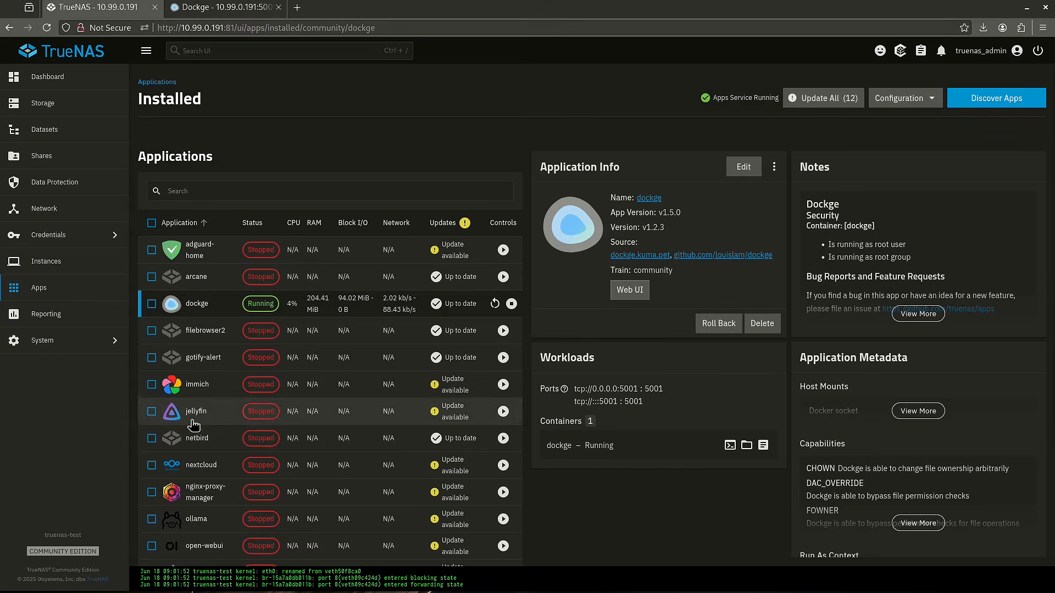
left_click(68, 351)
left_click(199, 209)
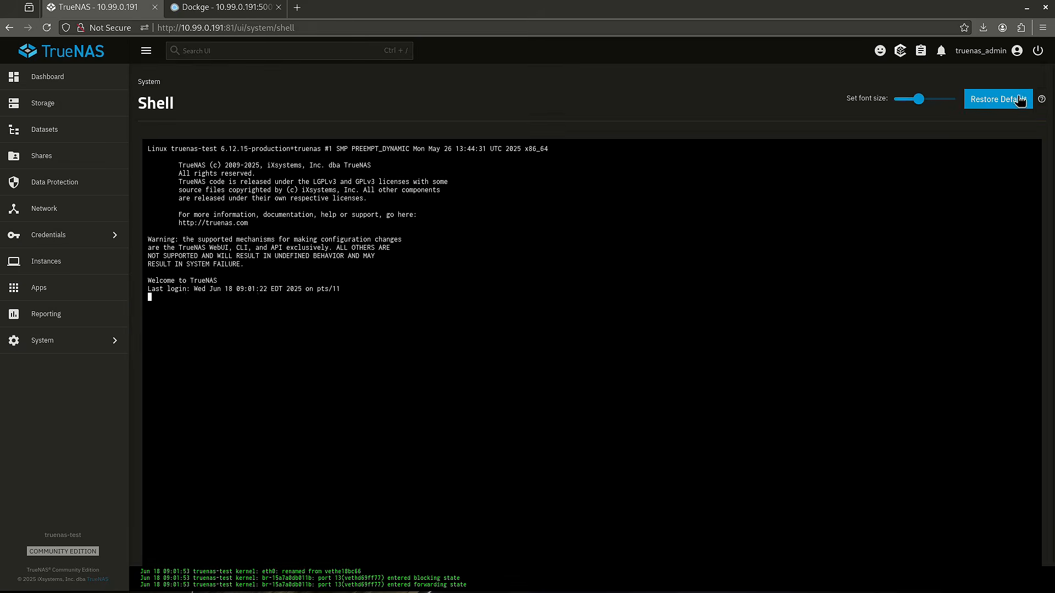
left_click_drag(921, 101, 986, 113)
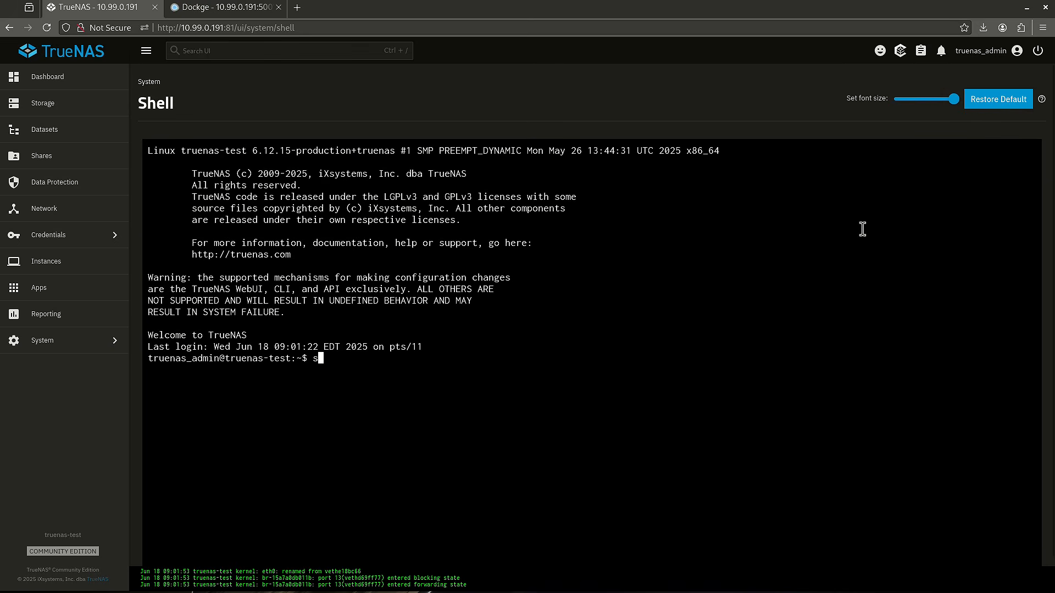
Become root with sudo su and the account password, run docker ps, and highlight the ix prefix in dockge's container name
type("do su")
key("Return")
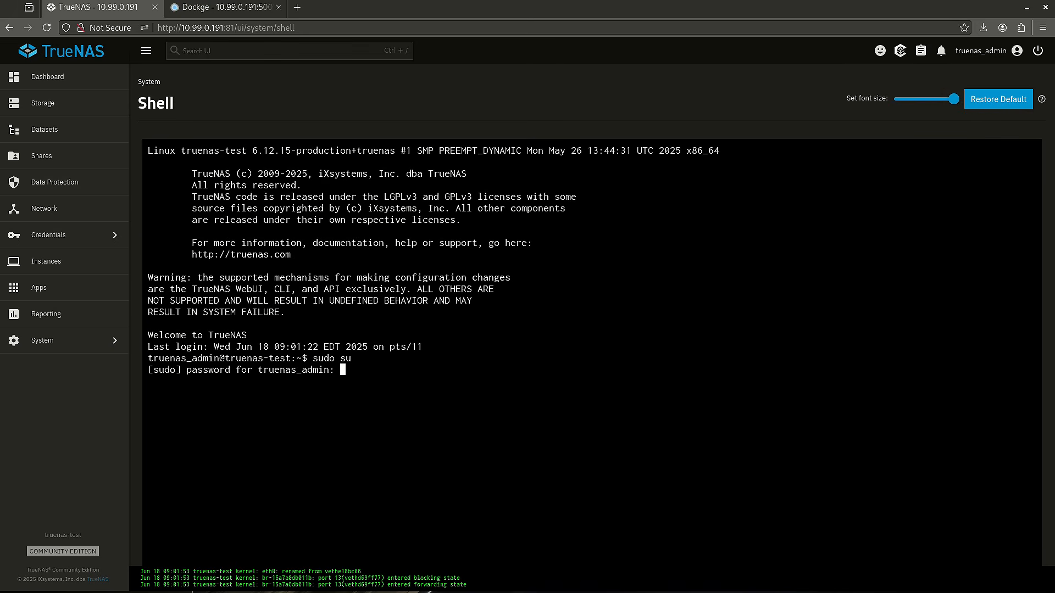
key("Return")
type("docker ps")
key("Return")
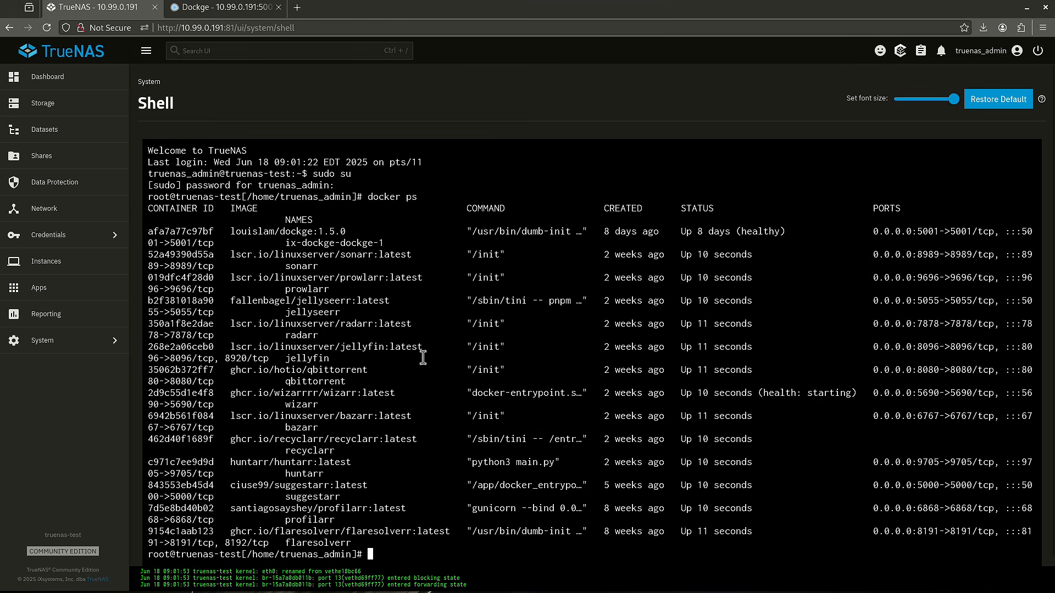
left_click_drag(285, 247, 297, 248)
Stop the arr-stack in Dockge and return to the TrueNAS shell
left_click(232, 11)
left_click(480, 131)
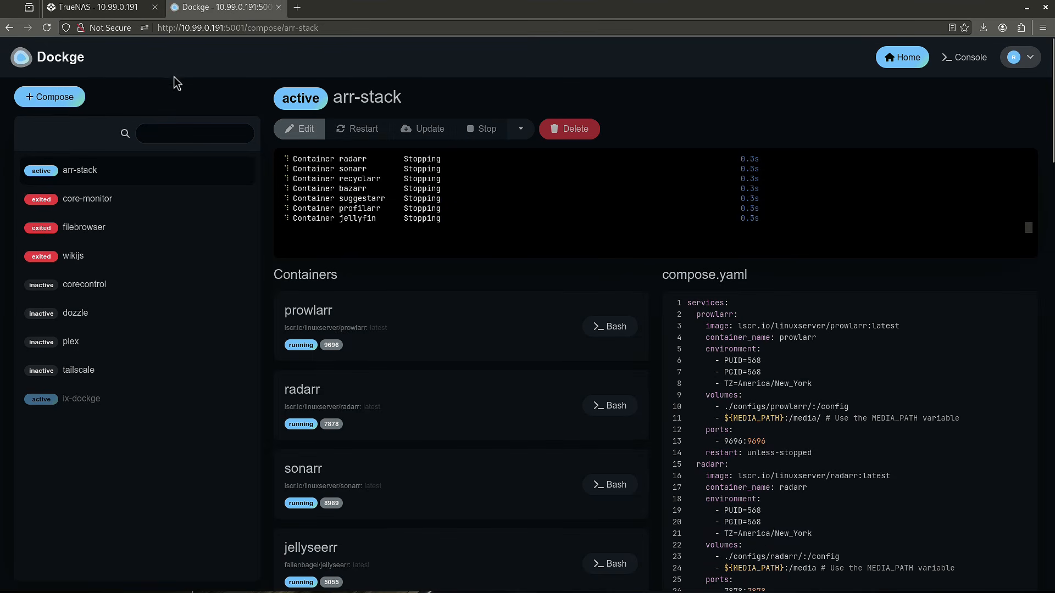
left_click(99, 7)
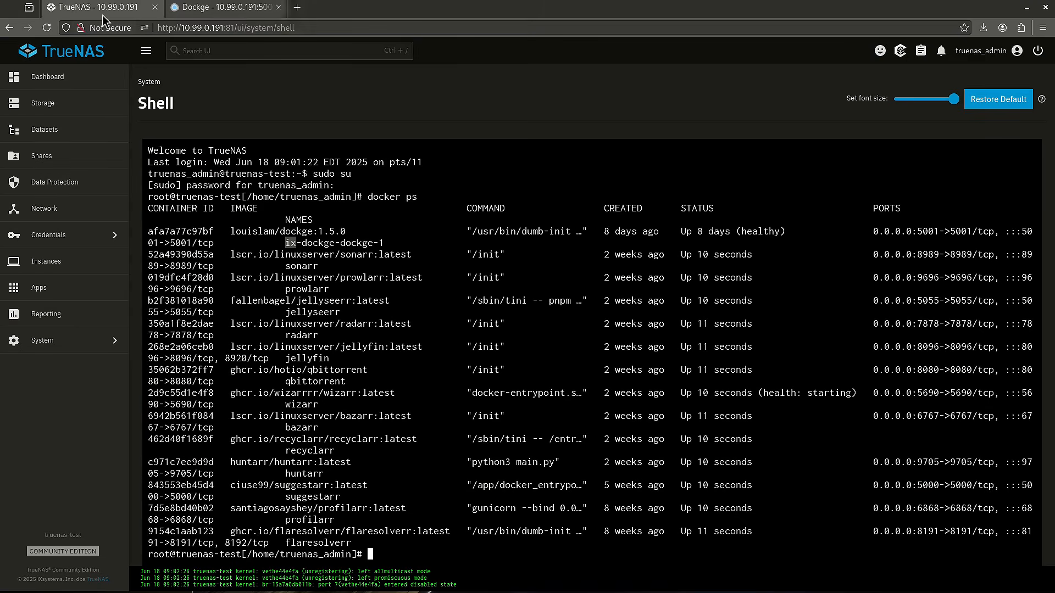
Rerun docker ps repeatedly in the shell to follow the arr-stack containers shutting down
key("Up")
key("Return")
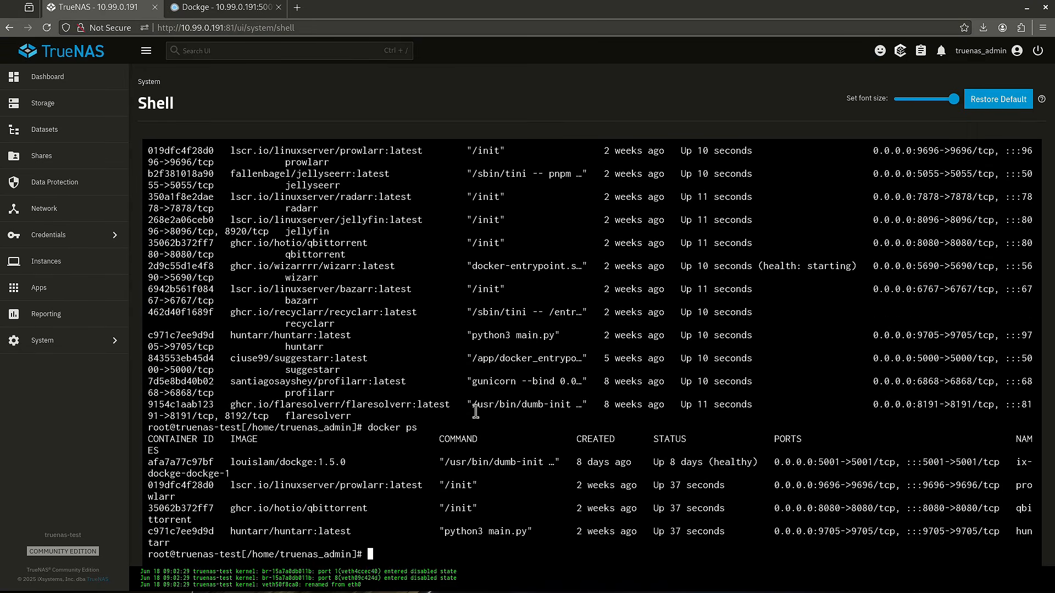
key("Up")
key("Return")
key("Up")
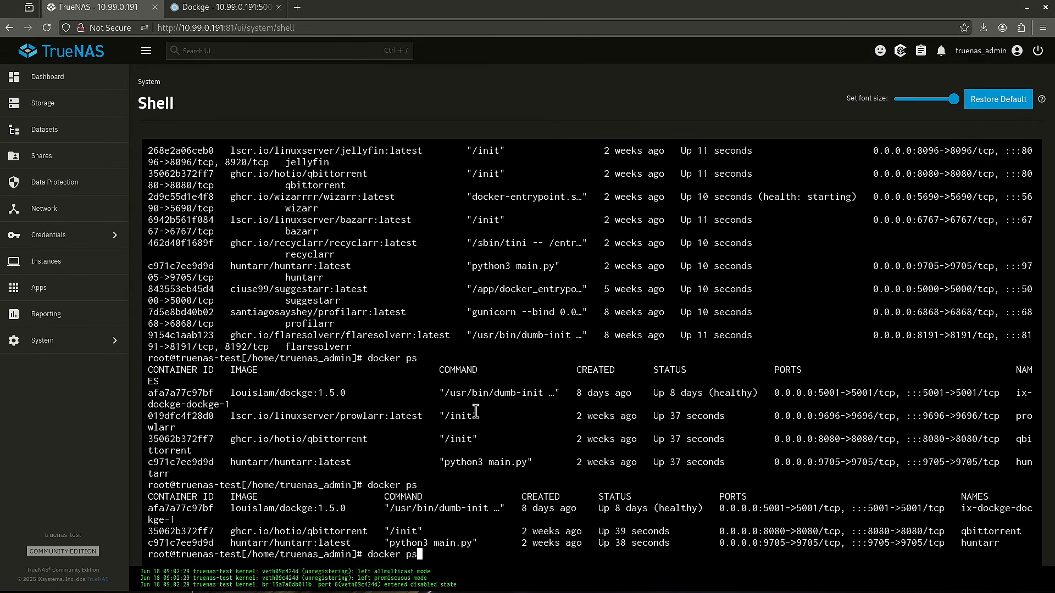
key("Return")
key("Up")
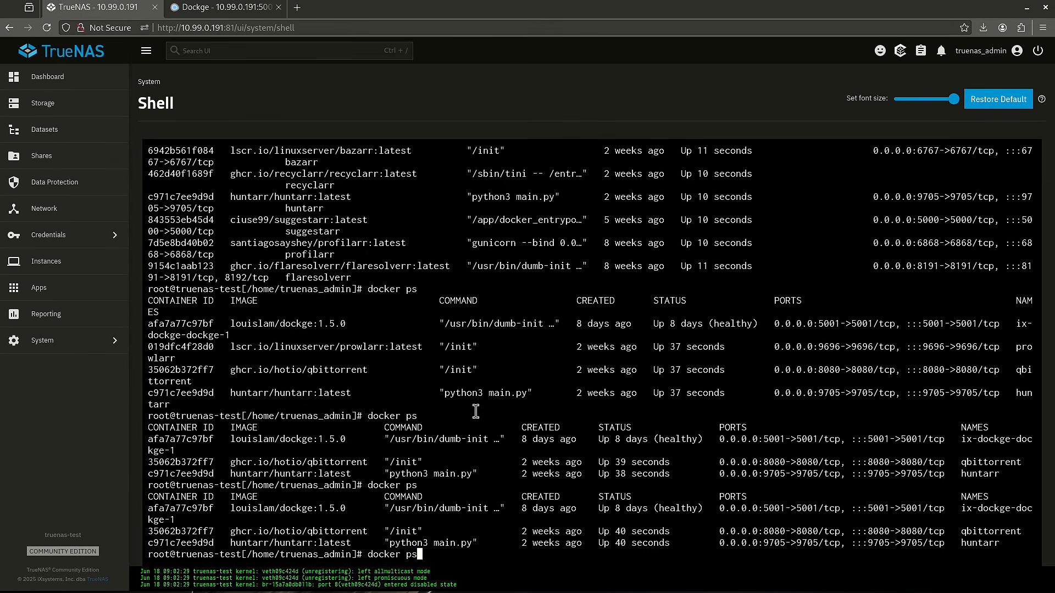
key("Return")
key("Up")
key("Return")
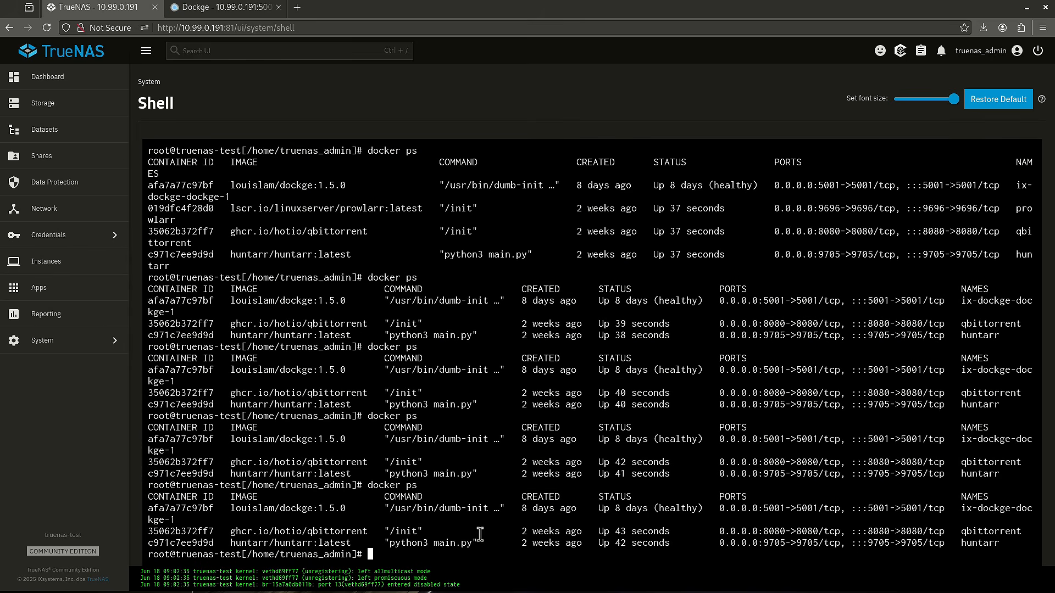
Clear the shell and run docker ps once more to list the remaining containers
type("clear")
key("Return")
type("docker ps")
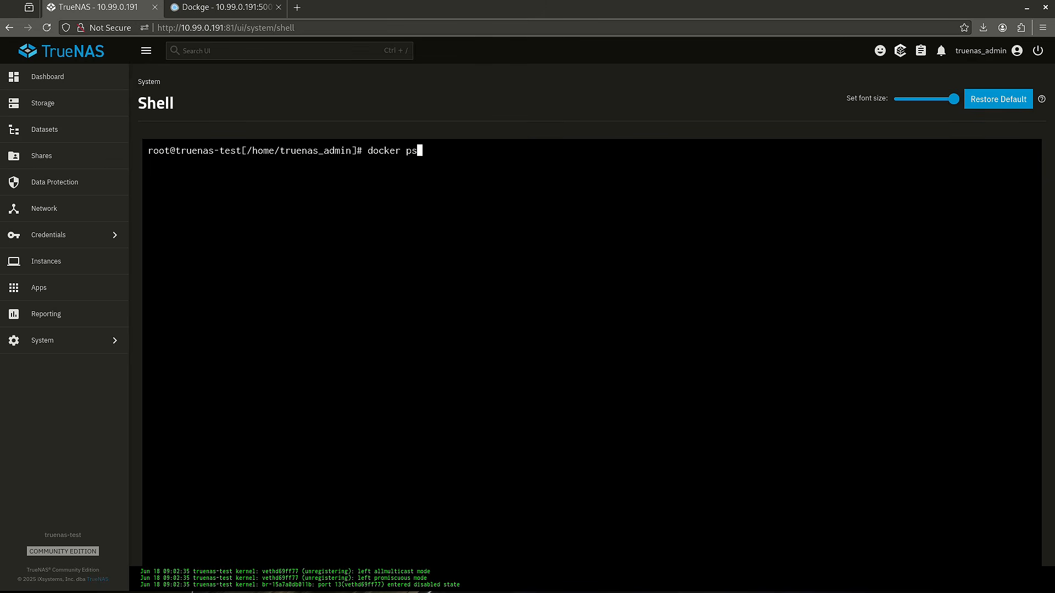
key("Return")
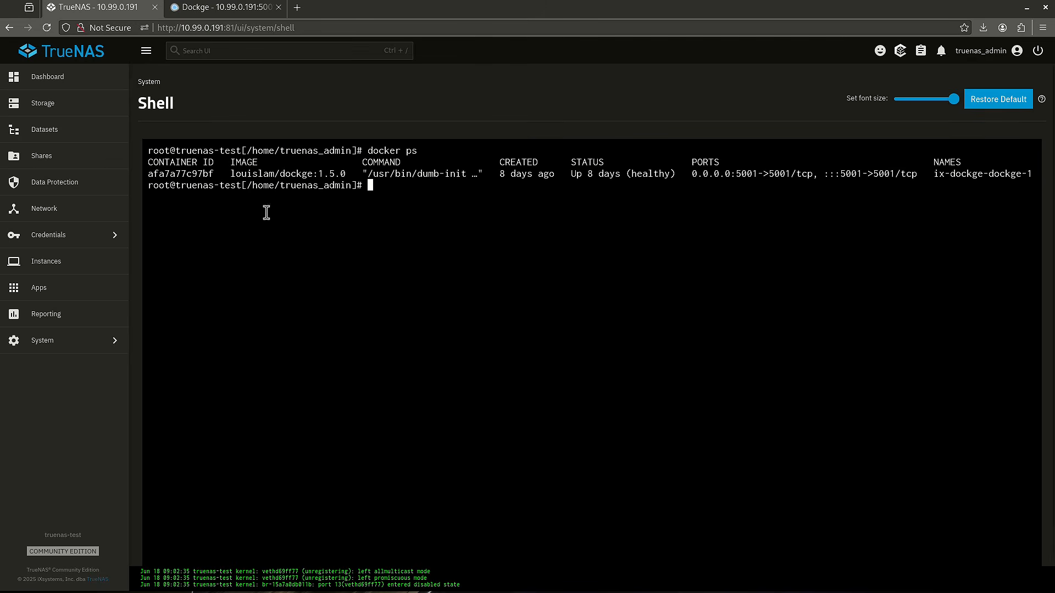
Look over the installed apps on the test system, and check its datasets and storage pools
left_click(259, 27)
left_click(65, 297)
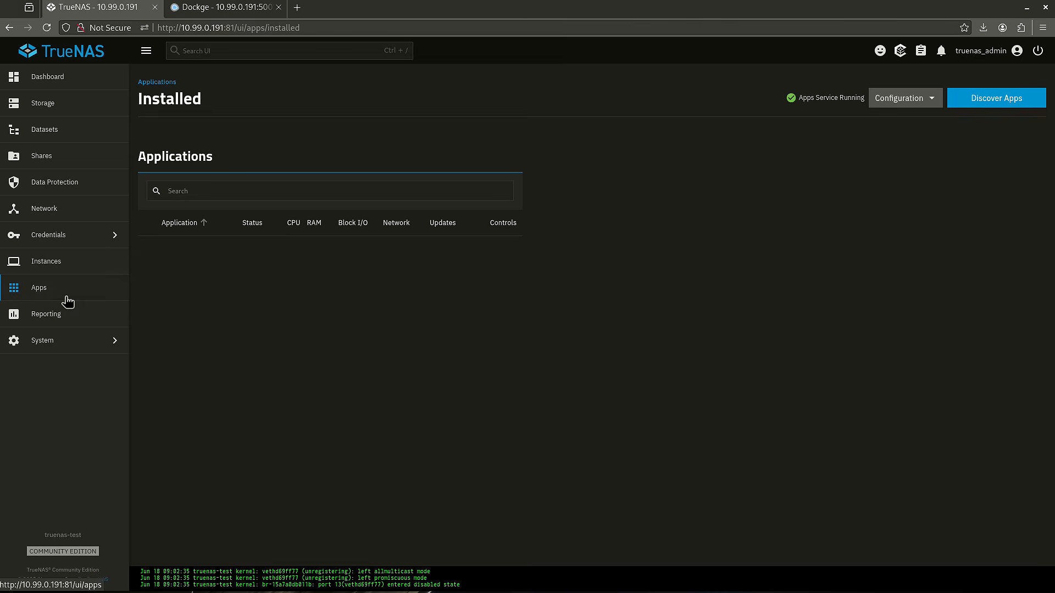
scroll(384, 484, "down", 2)
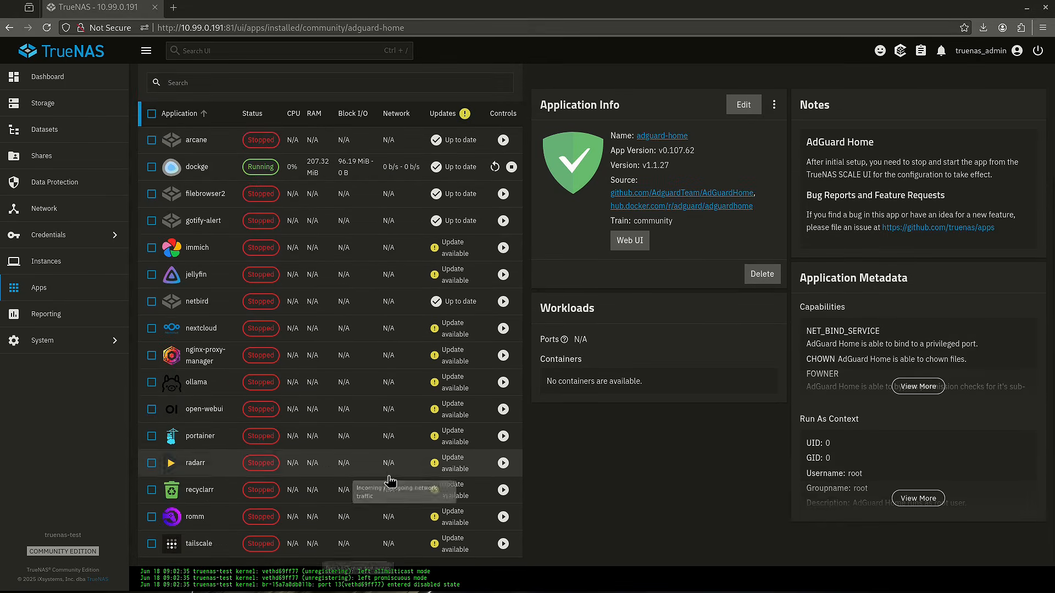
scroll(444, 367, "up", 3)
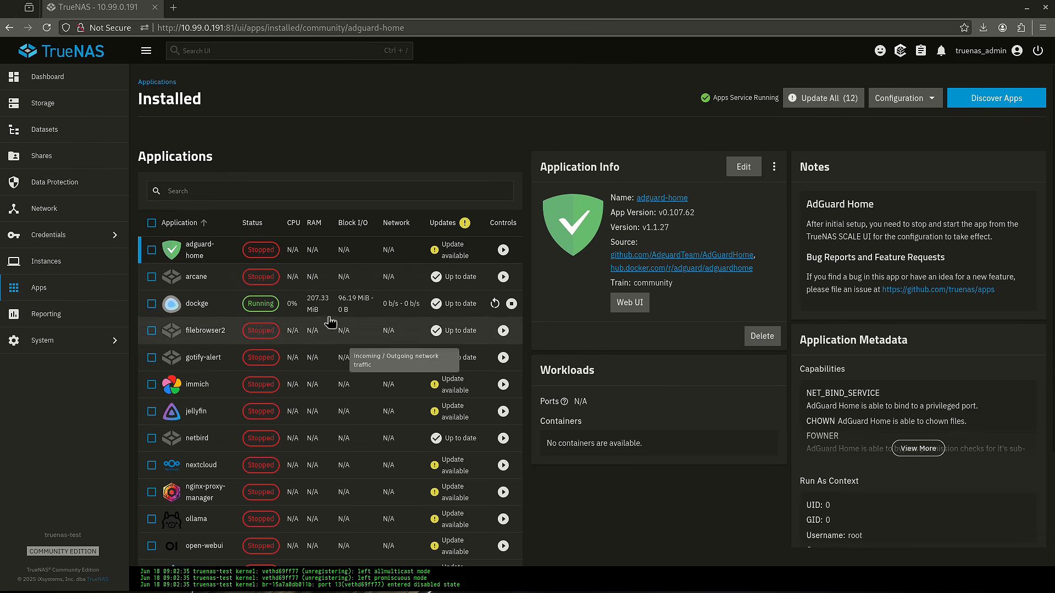
left_click(62, 127)
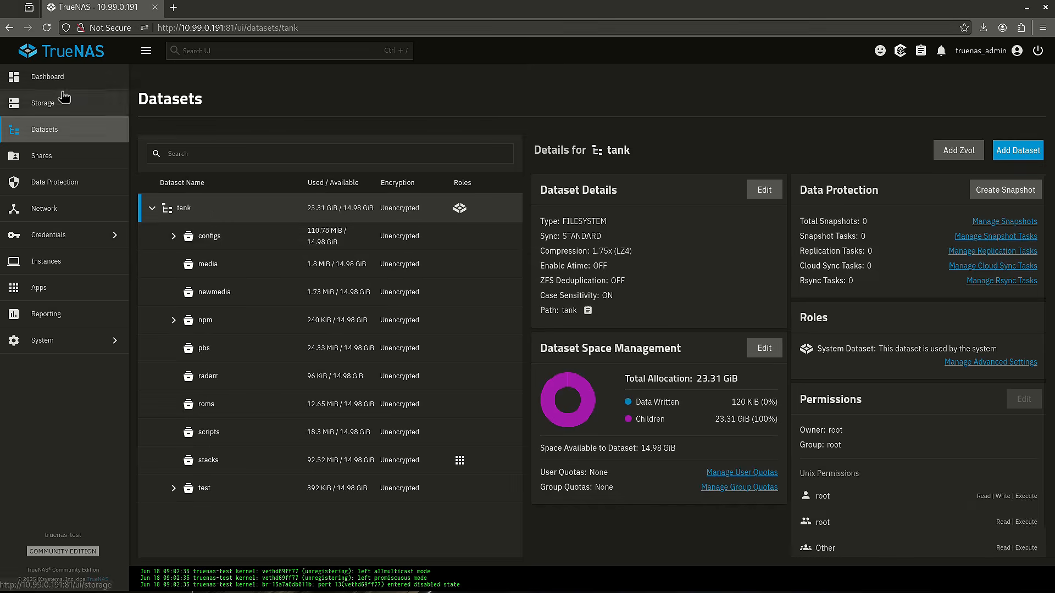
left_click(64, 103)
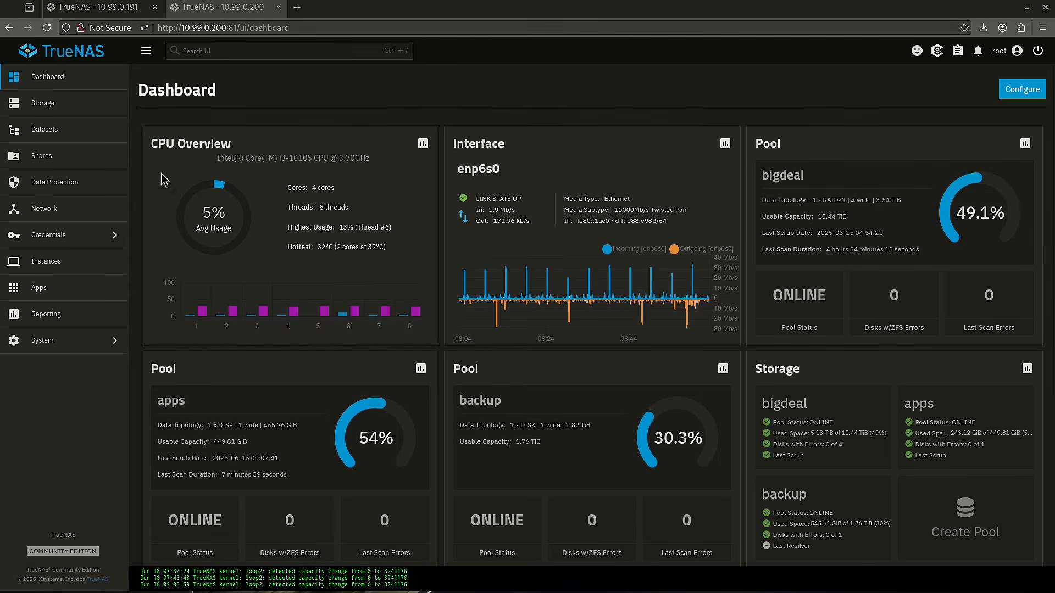
Open the storage dashboard of the TrueNAS at 10.99.0.200 and highlight the apps and bigdeal pool names and bigdeal's data VDEV layout
left_click(62, 106)
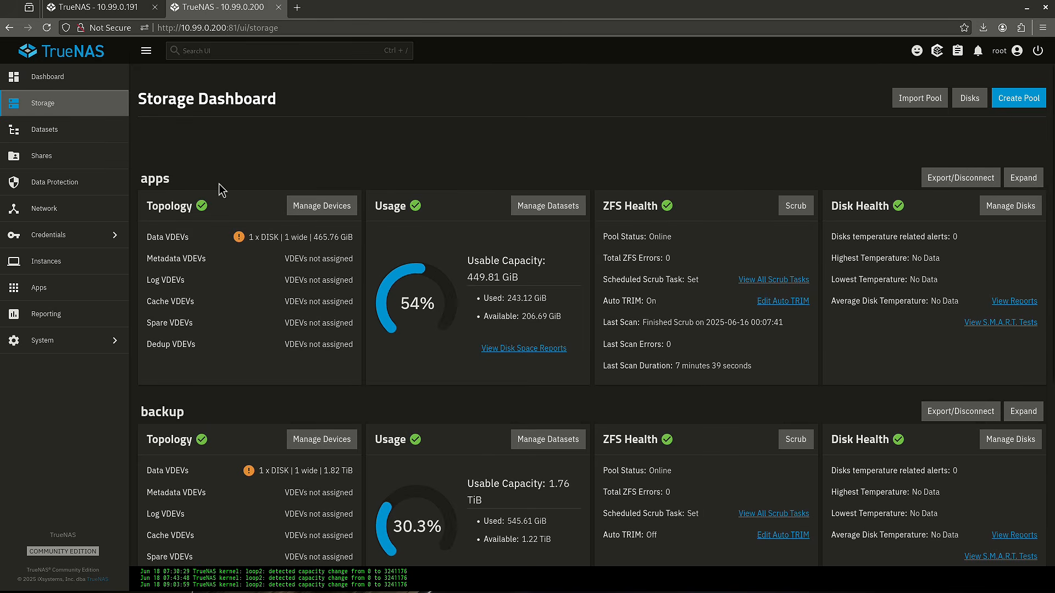
left_click_drag(174, 181, 149, 178)
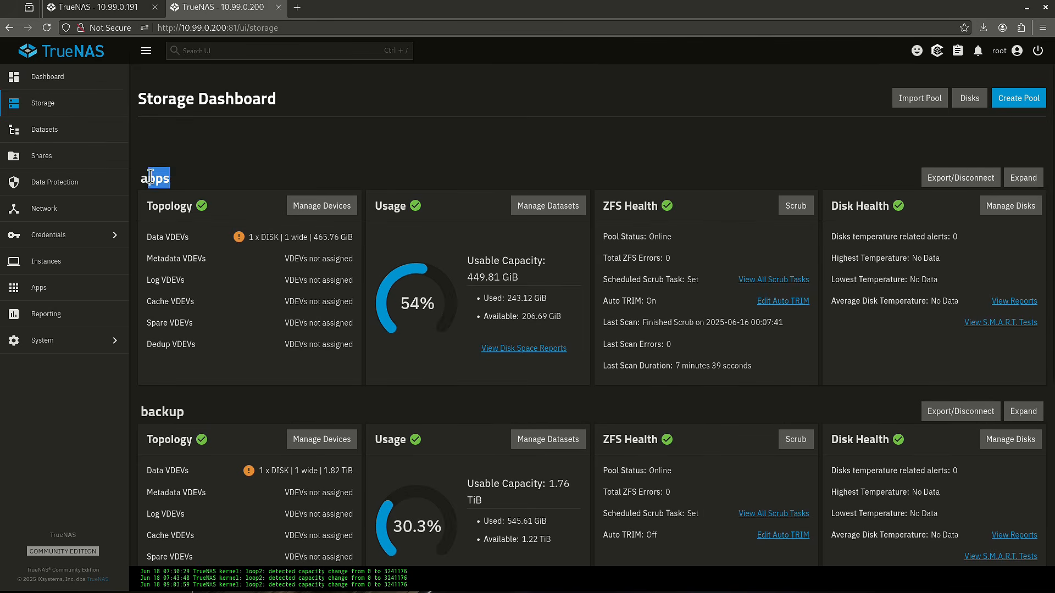
scroll(165, 214, "down", 5)
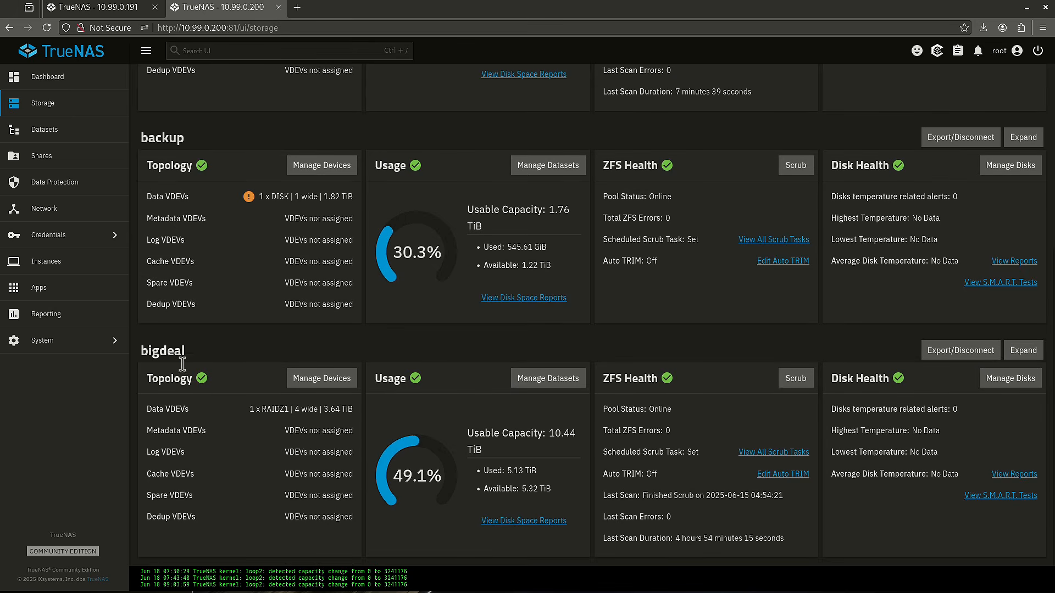
left_click_drag(187, 356, 139, 353)
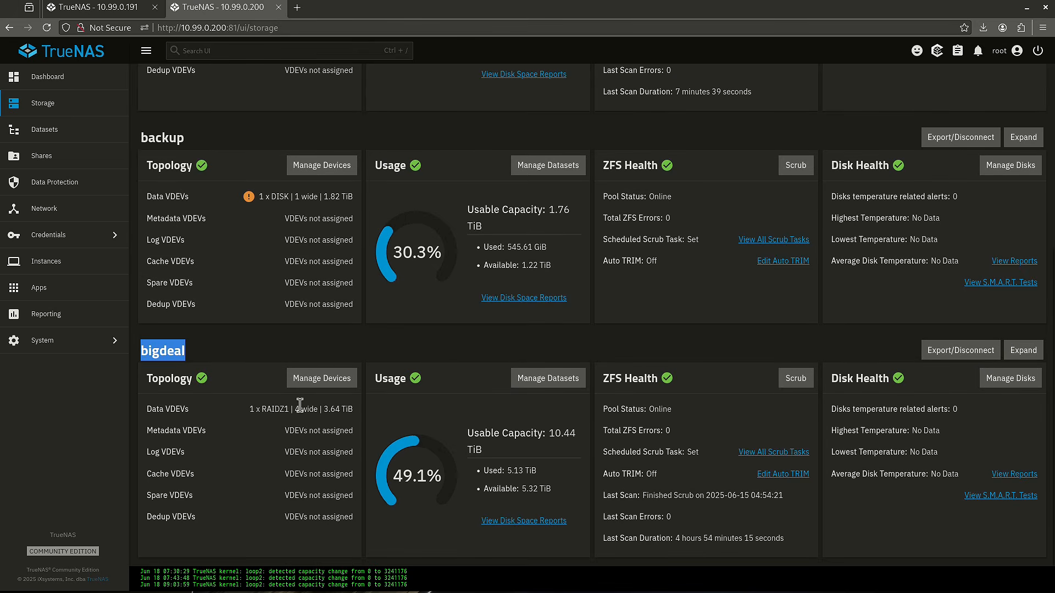
left_click_drag(287, 409, 356, 413)
scroll(353, 400, "up", 5)
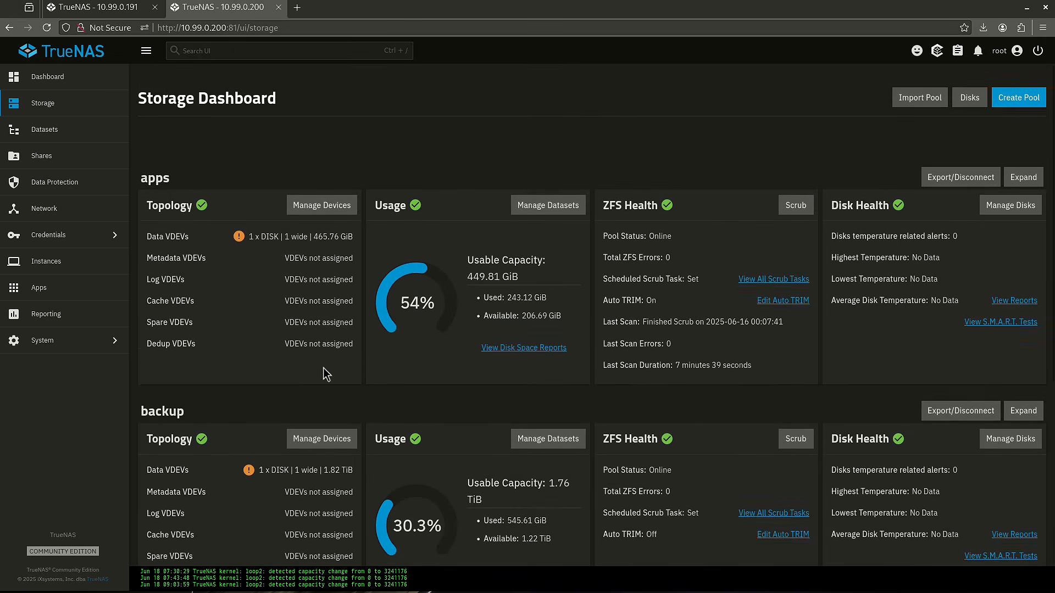
View the installed apps, then expand bigdeal's configs dataset, review its per-app child datasets, and collapse configs again
left_click(114, 291)
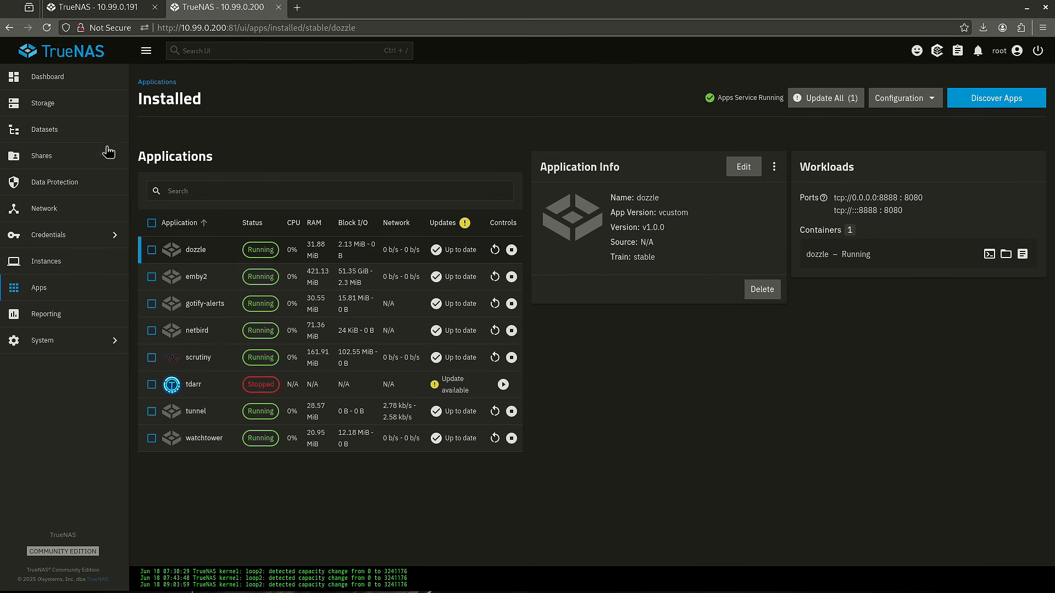
left_click(88, 132)
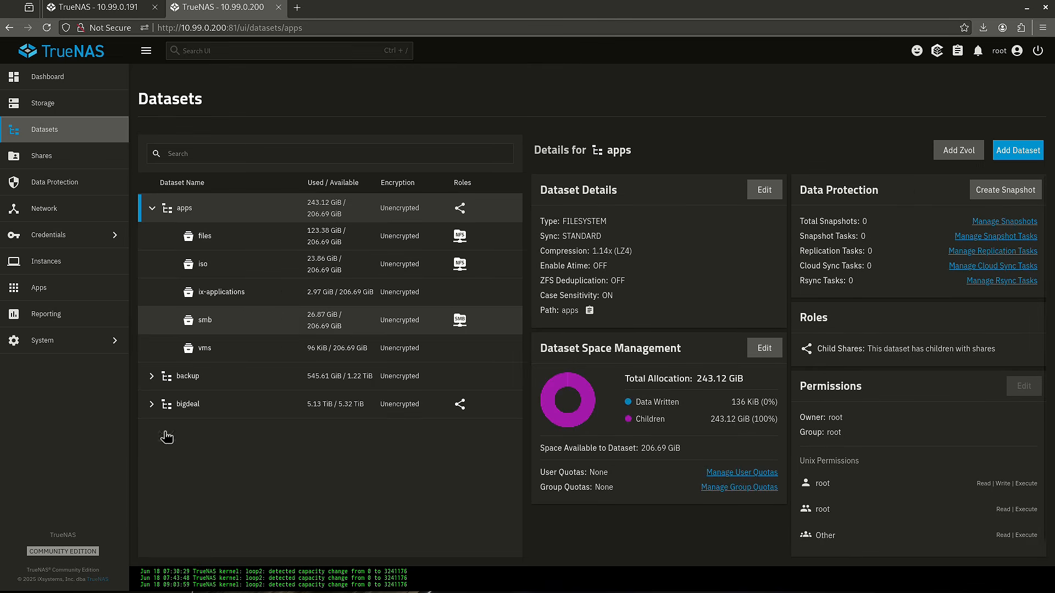
left_click(151, 404)
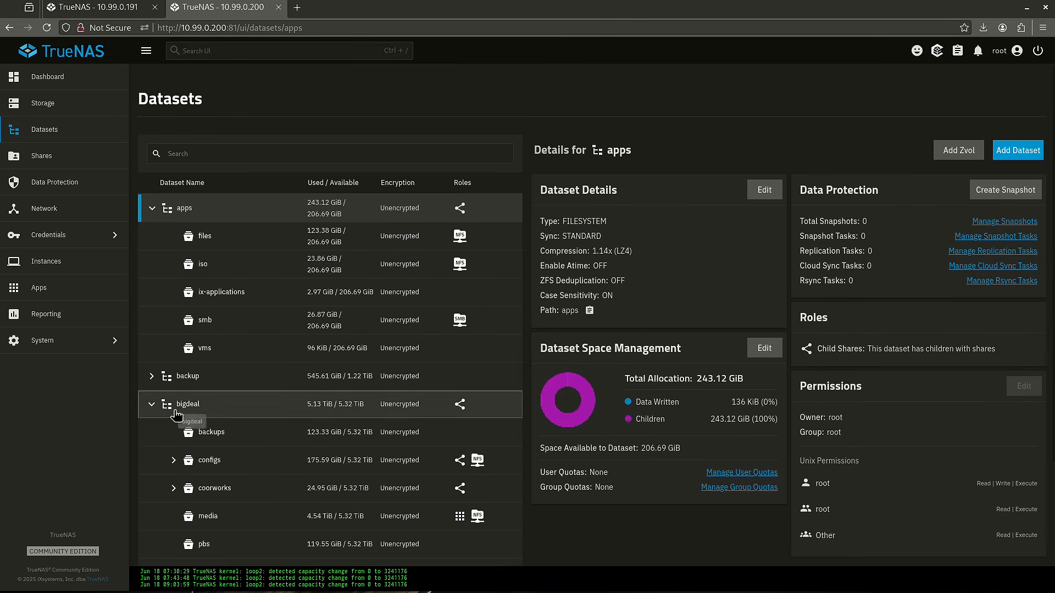
scroll(174, 464, "down", 3)
left_click(174, 339)
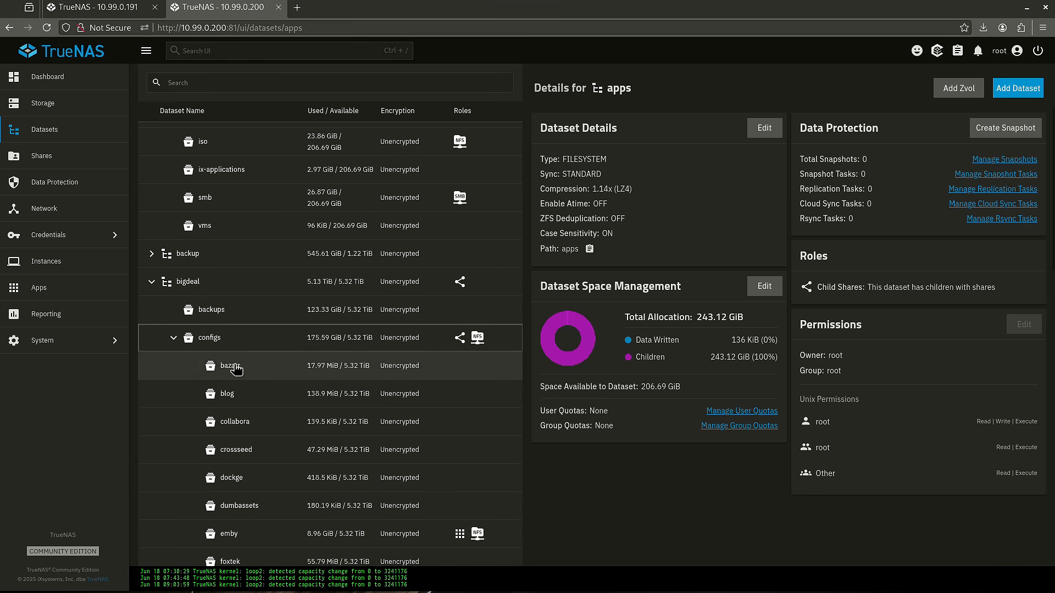
scroll(280, 426, "down", 3)
scroll(292, 436, "down", 15)
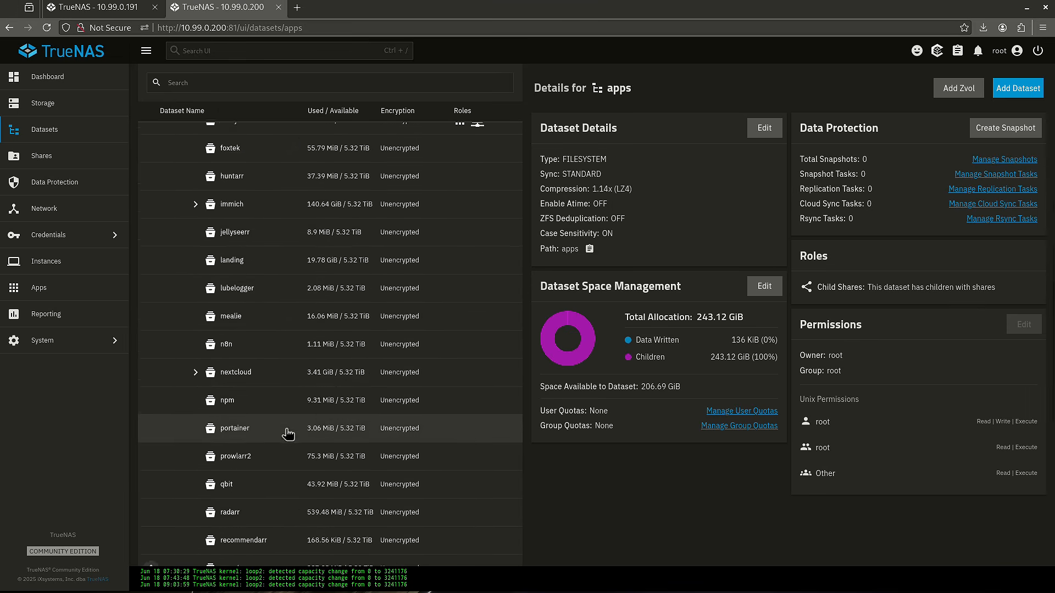
scroll(271, 428, "up", 18)
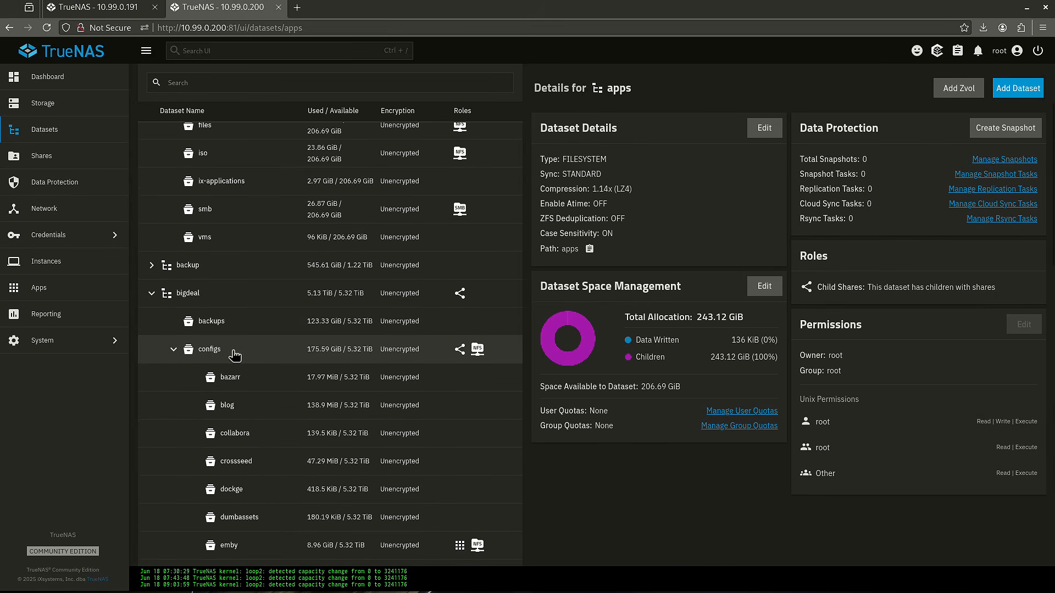
scroll(236, 357, "down", 5)
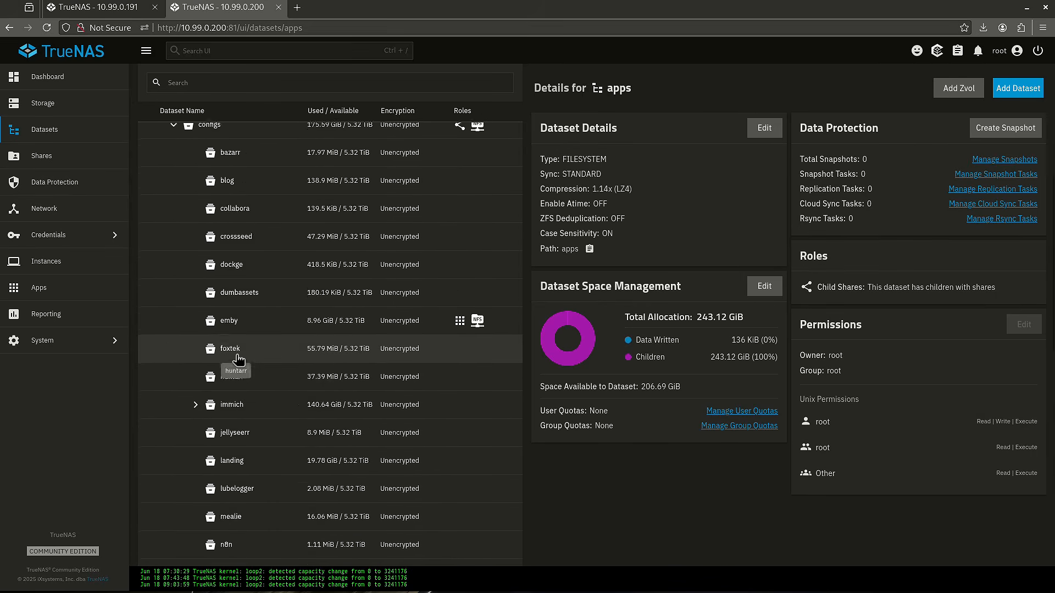
scroll(237, 358, "up", 5)
left_click(174, 337)
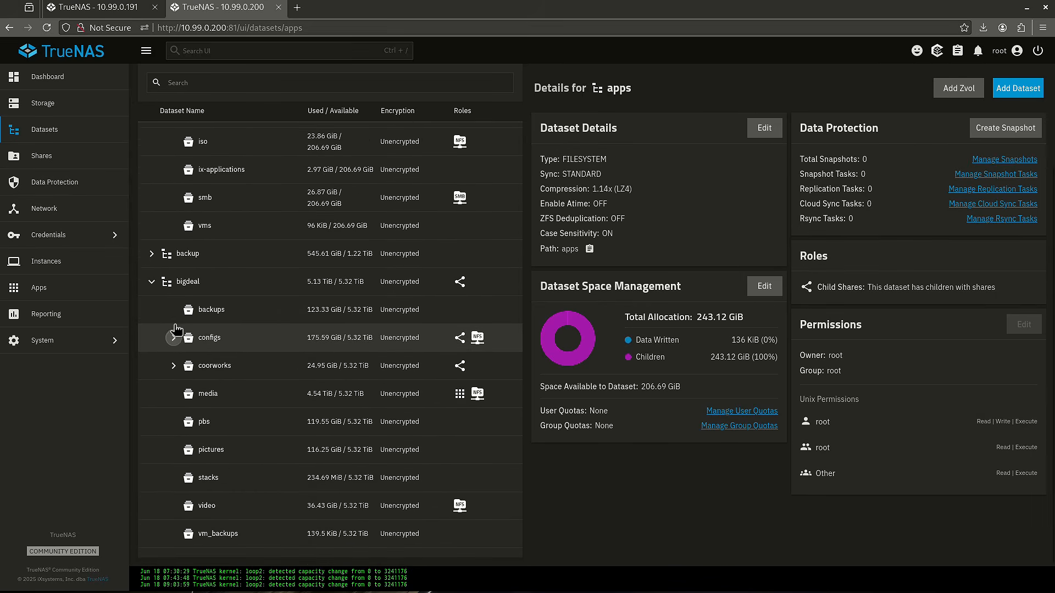
Select the stacks dataset under bigdeal and view its details
left_click(242, 490)
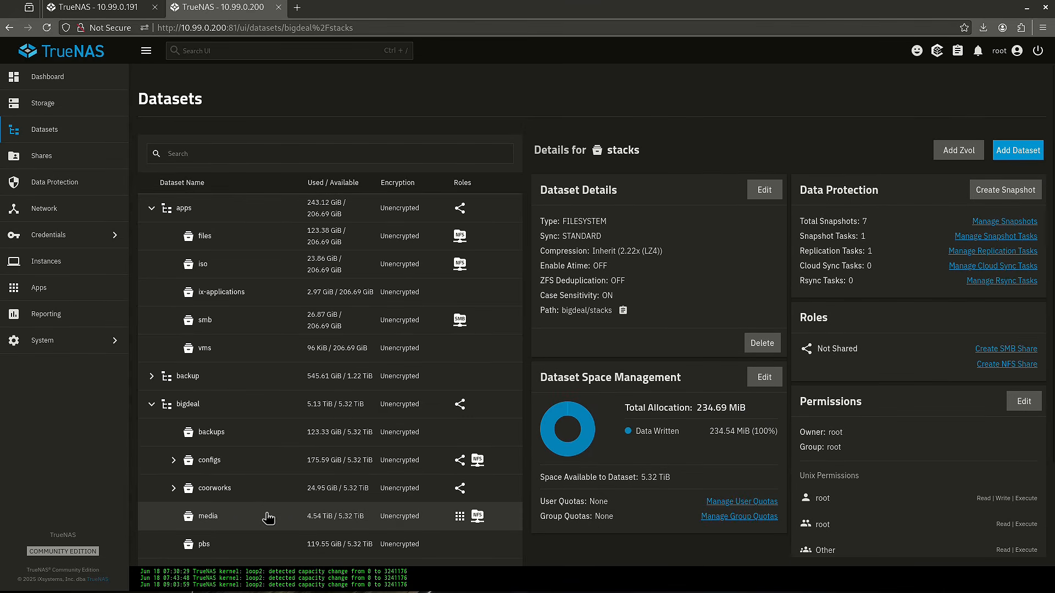
scroll(269, 516, "down", 2)
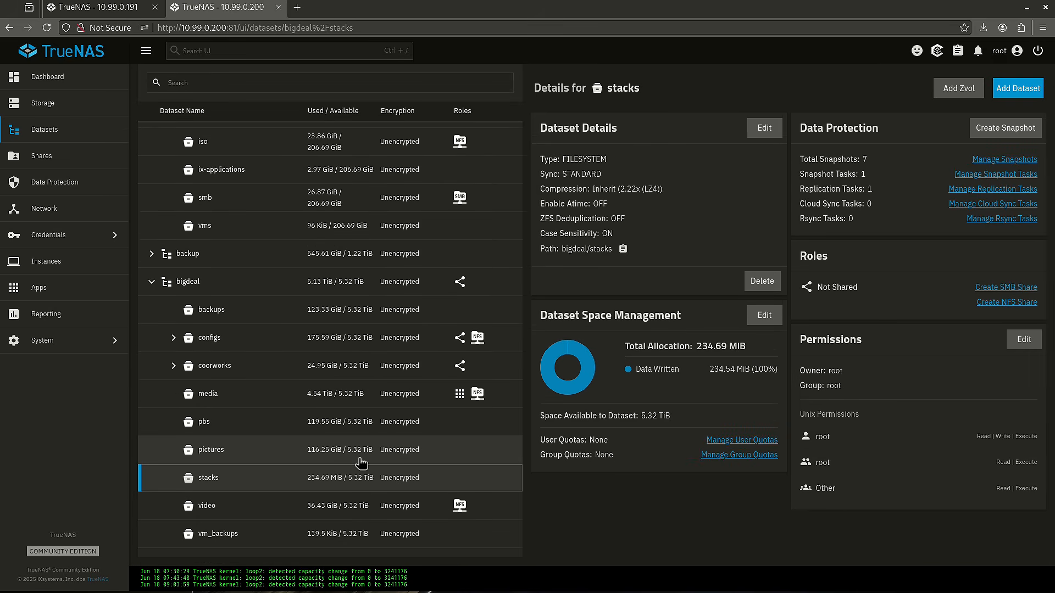
scroll(277, 434, "up", 4)
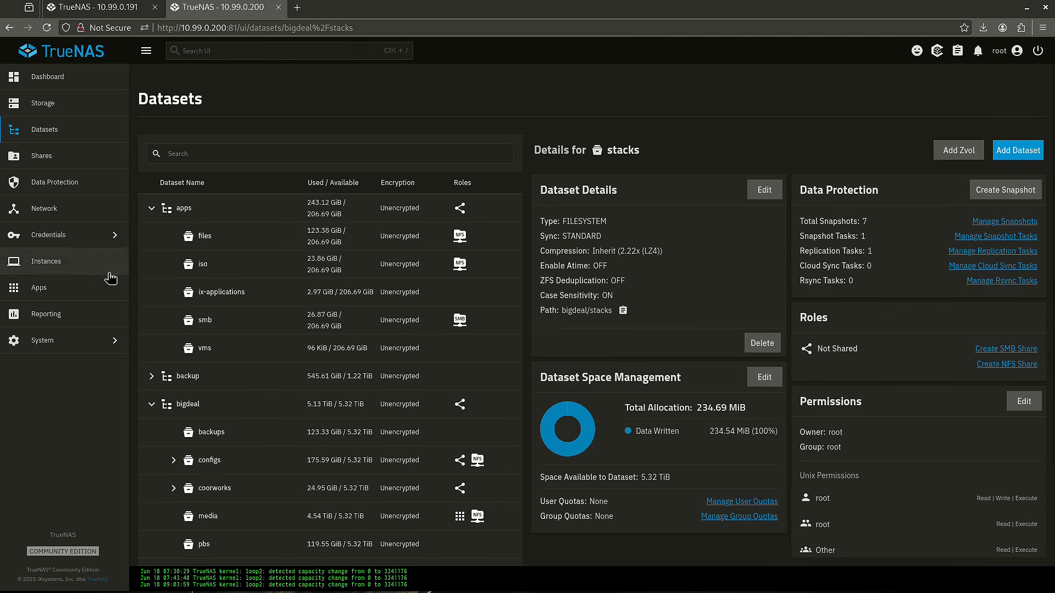
Check which pool is chosen for Apps in the apps configuration, and cancel without changing it
left_click(36, 288)
left_click(914, 94)
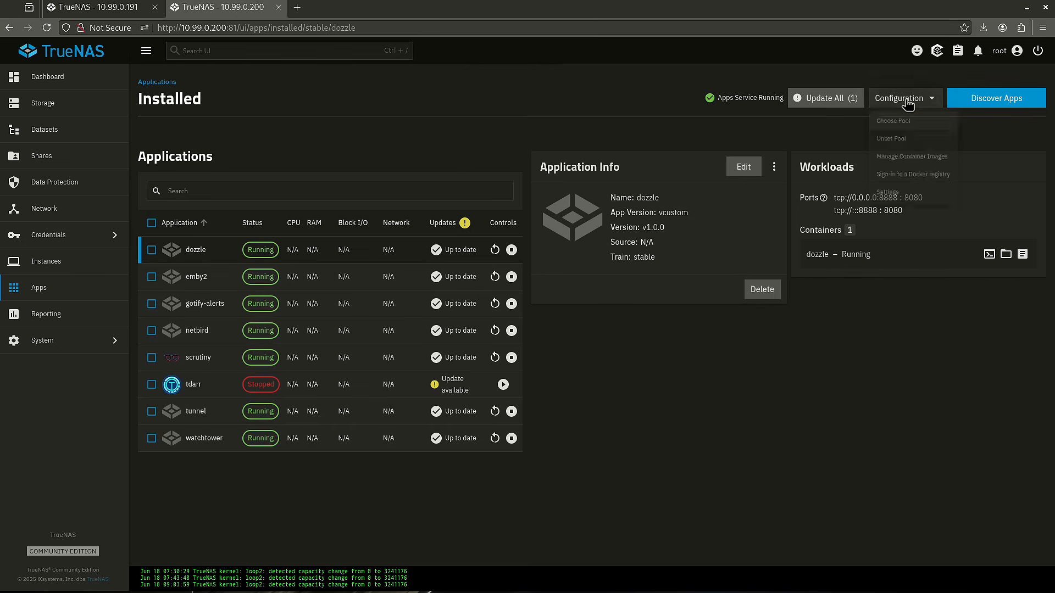
left_click(904, 114)
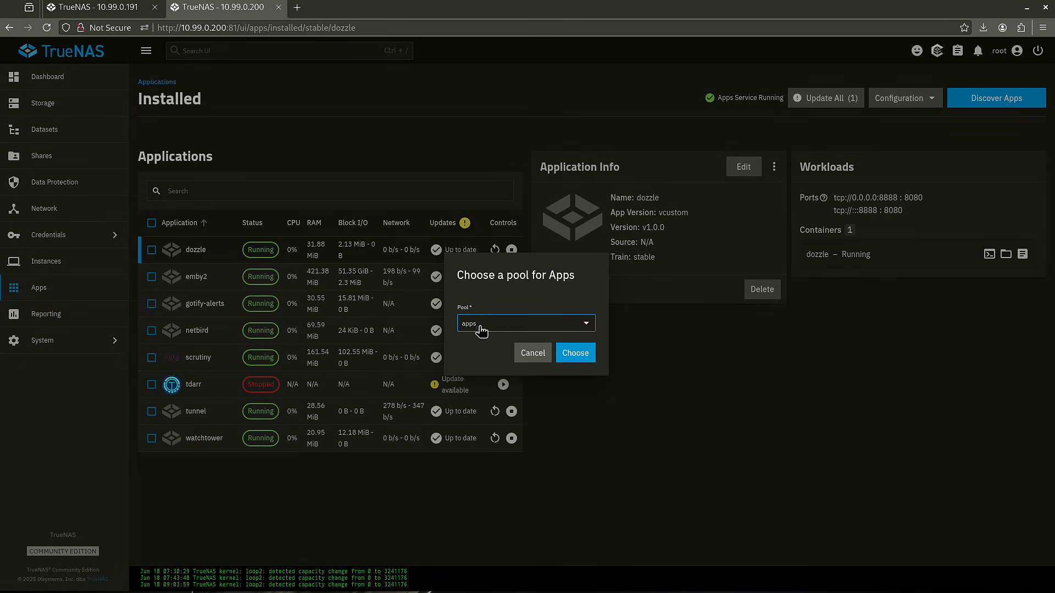
left_click(522, 353)
Inspect the ix-applications dataset and its parent apps dataset, then return to the installed apps list
left_click(76, 135)
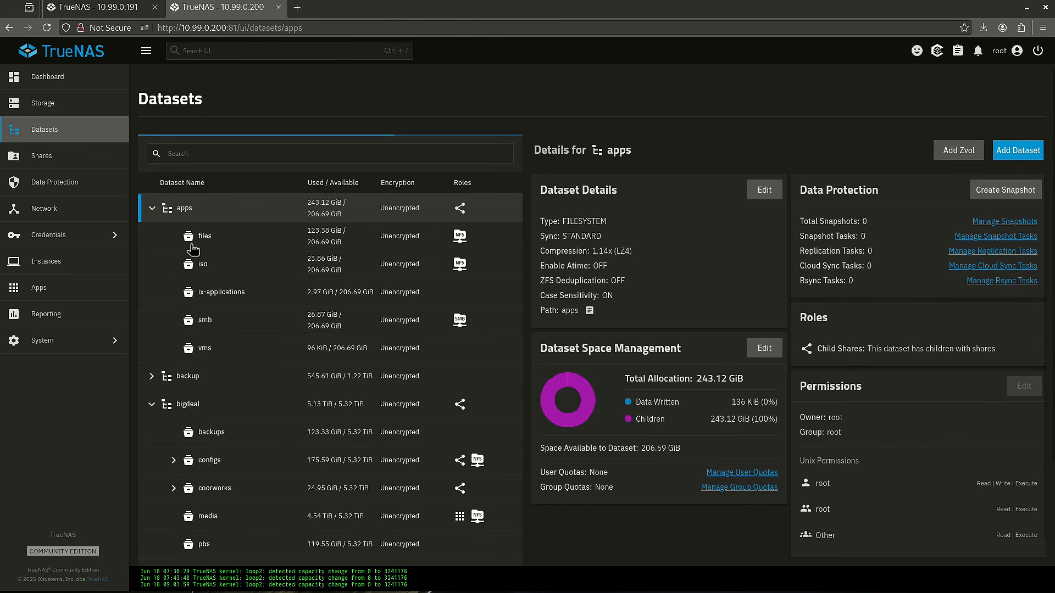
left_click(217, 291)
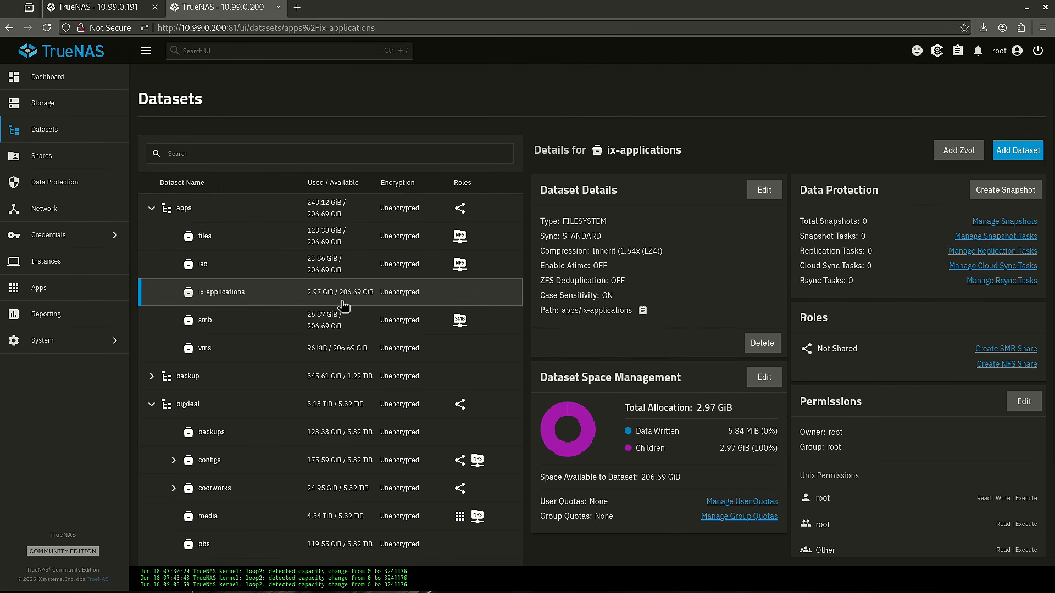
scroll(284, 330, "down", 3)
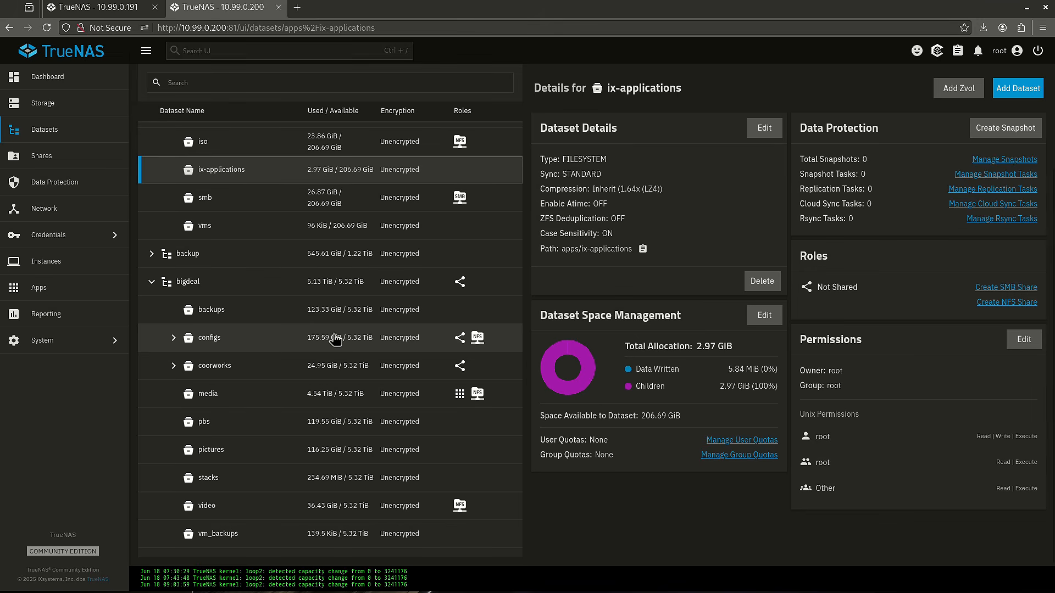
scroll(261, 302, "up", 3)
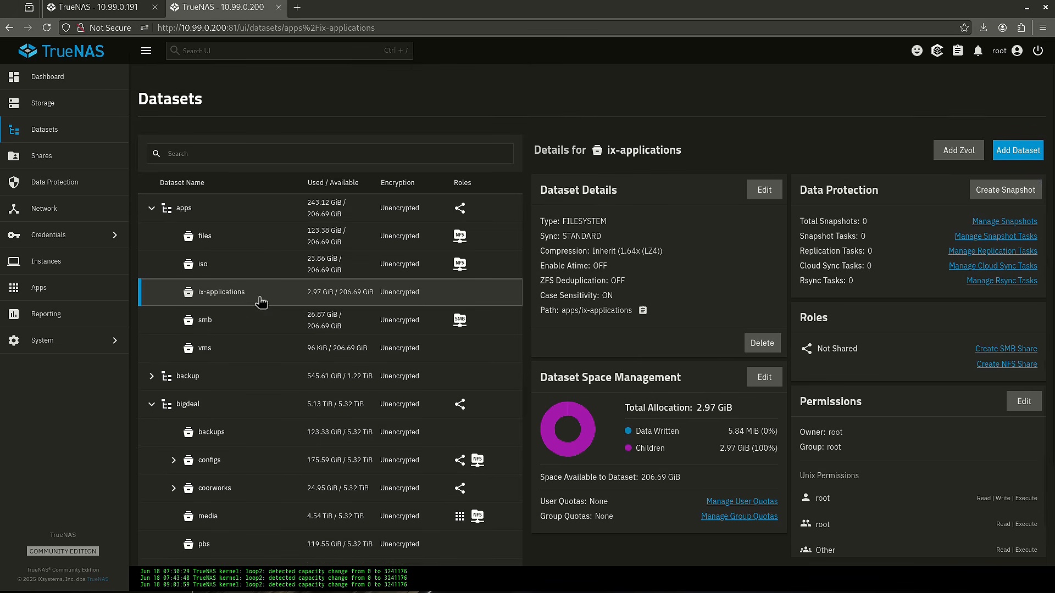
left_click(207, 215)
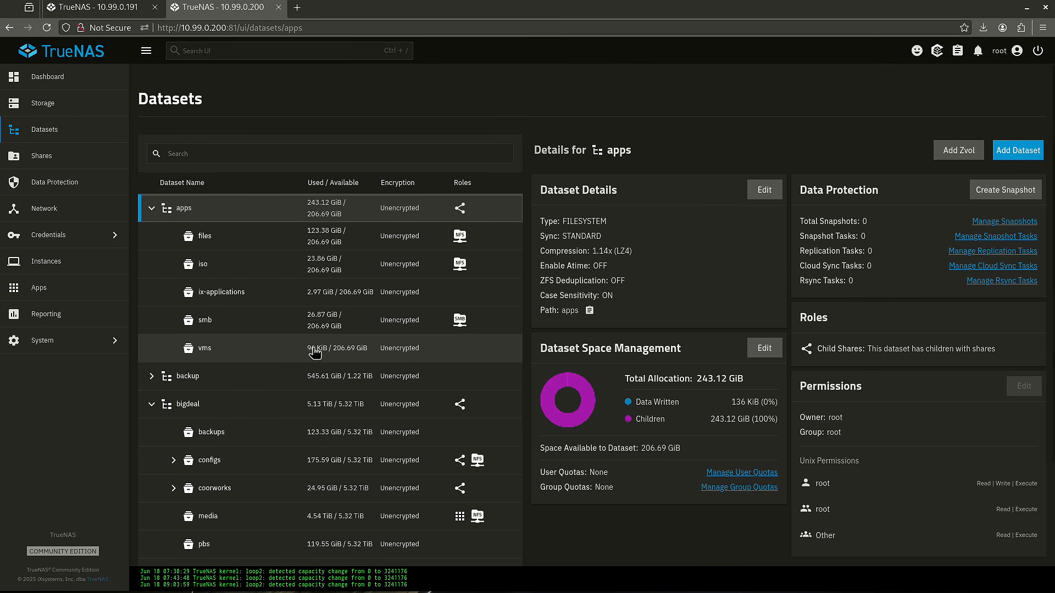
left_click(38, 288)
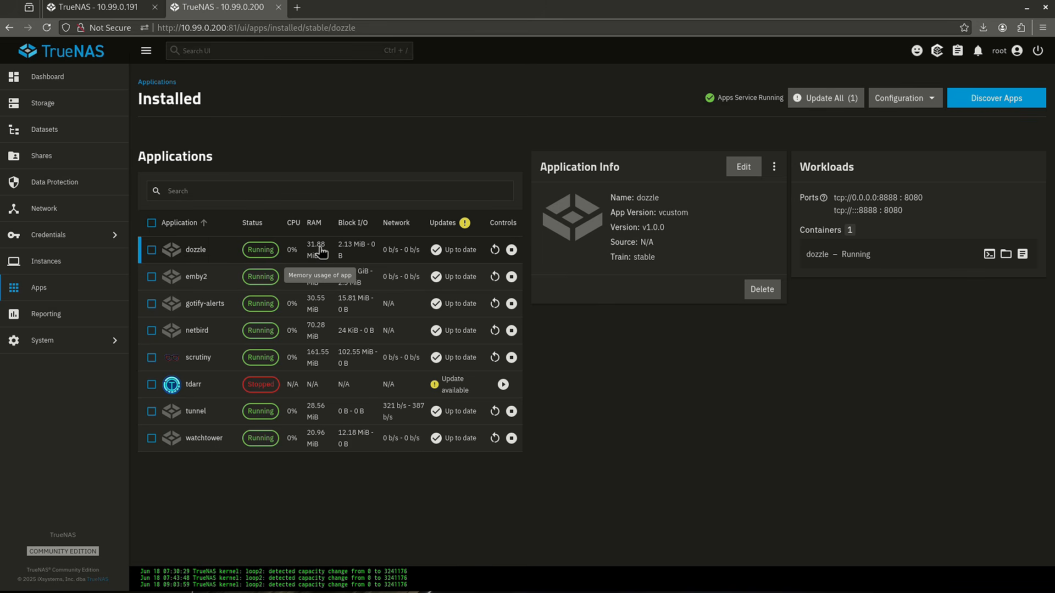
View the apps pool's datasets, then check the available configuration options on the installed apps page without choosing one
left_click(92, 115)
left_click(87, 132)
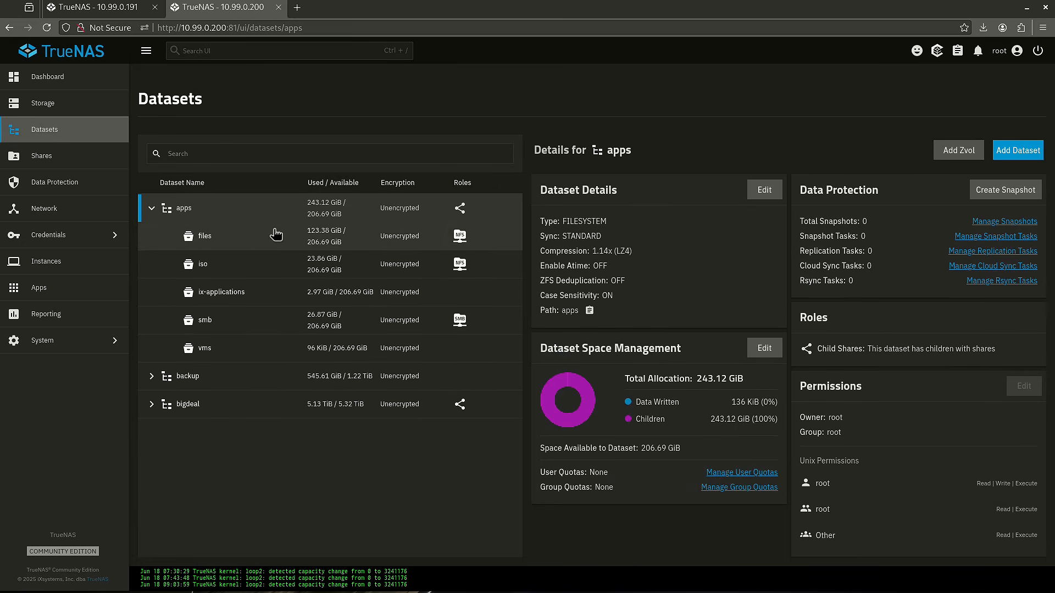
left_click(94, 292)
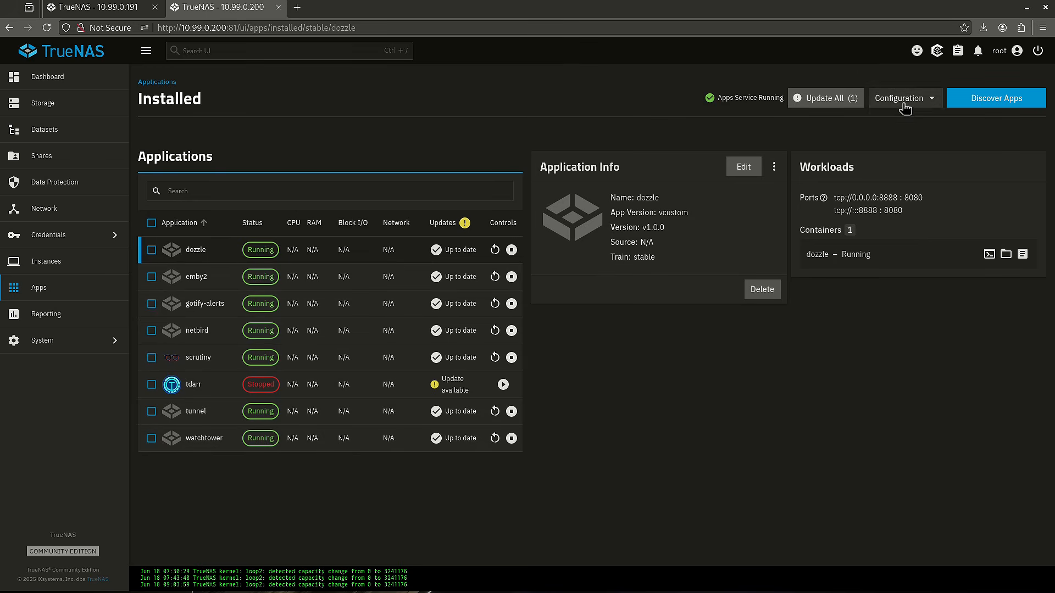
left_click(904, 101)
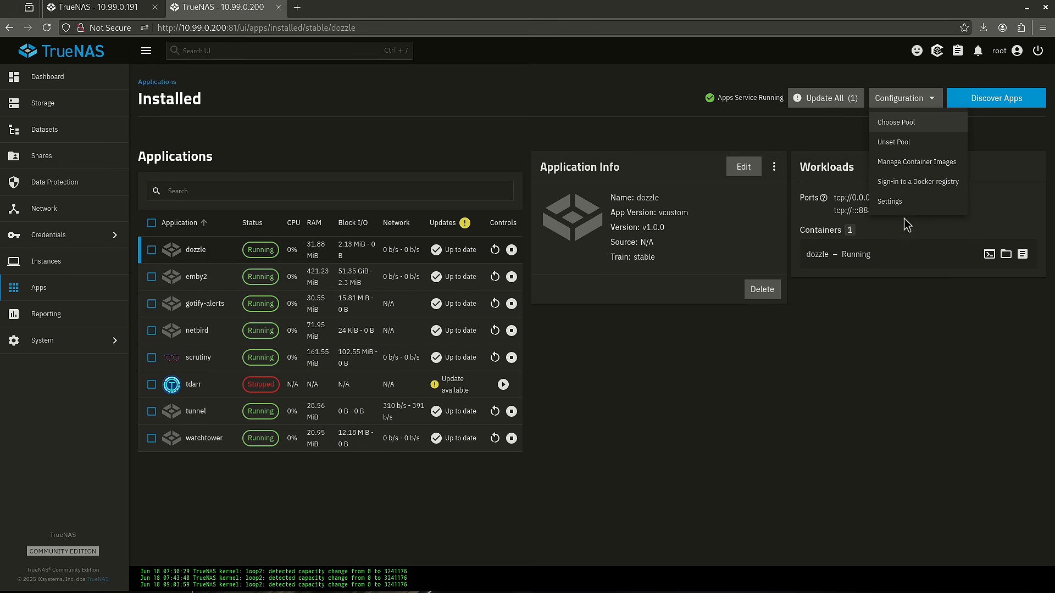
left_click(578, 75)
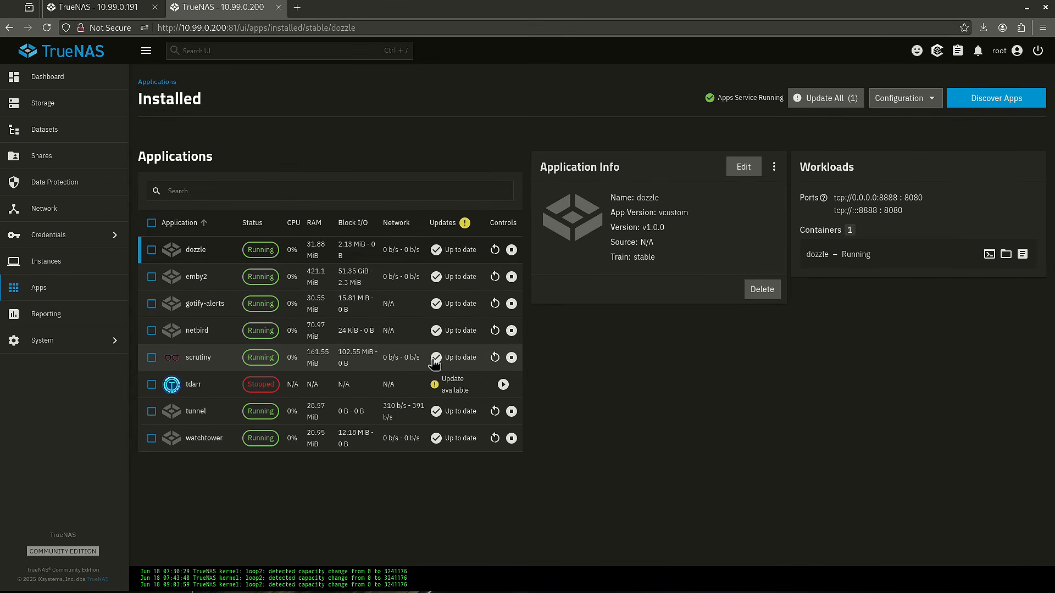
Review the apps, backup and bigdeal pools on the storage dashboard, comparing their topology and usage
left_click(90, 112)
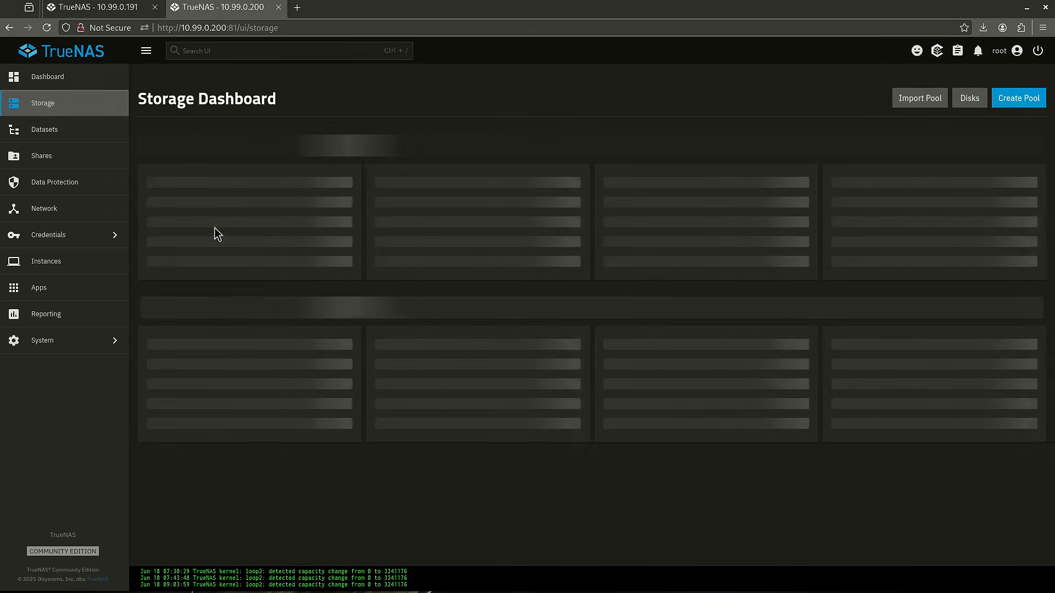
scroll(217, 409, "down", 5)
scroll(215, 411, "up", 4)
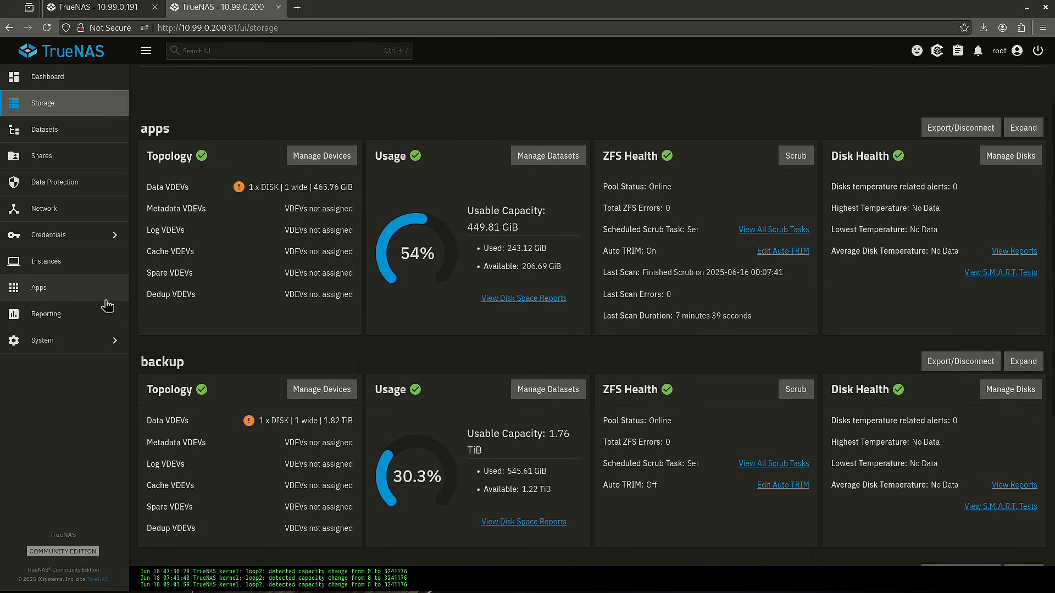
left_click_drag(145, 144, 184, 137)
left_click(188, 148)
scroll(211, 341, "down", 4)
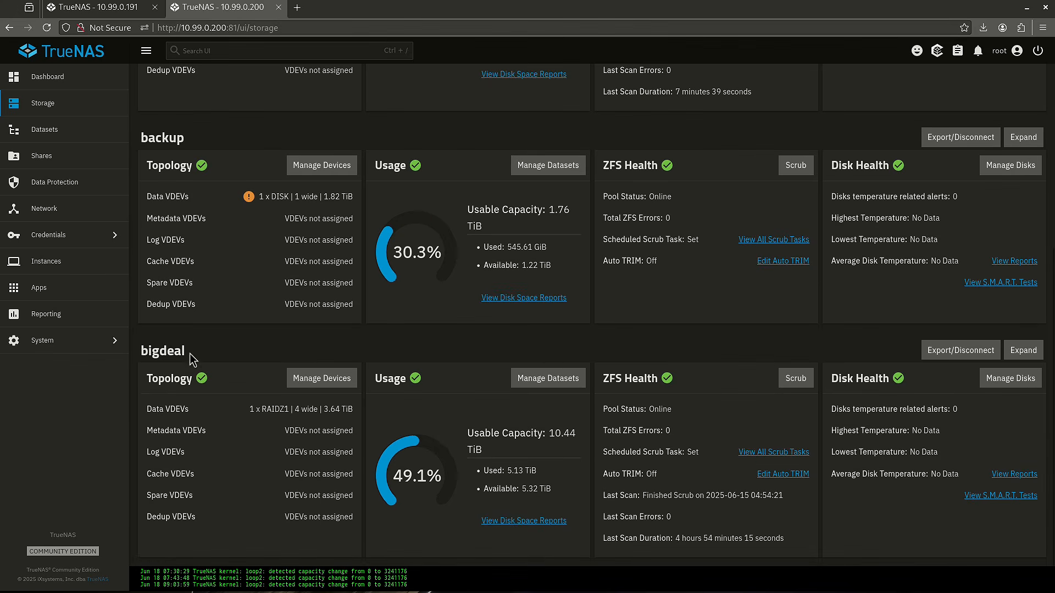
left_click_drag(190, 354, 142, 354)
scroll(283, 73, "up", 5)
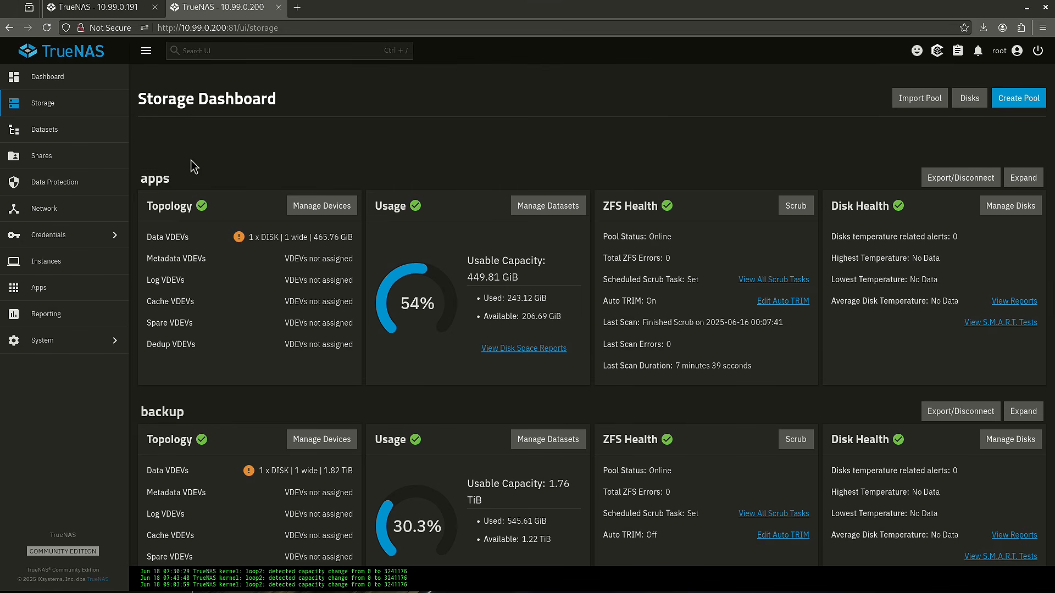
scroll(203, 236, "down", 5)
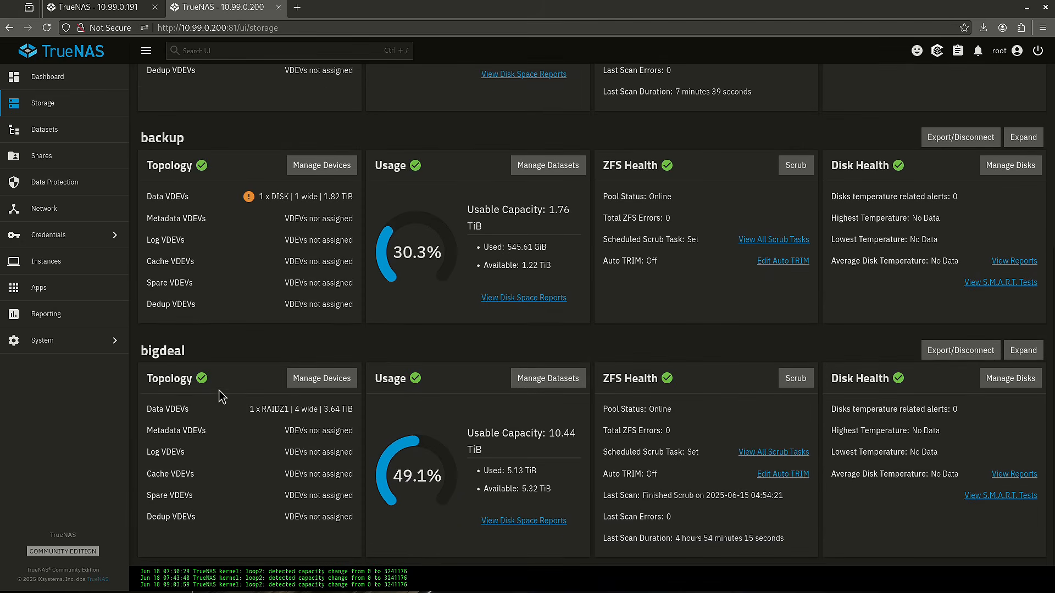
scroll(259, 341, "up", 5)
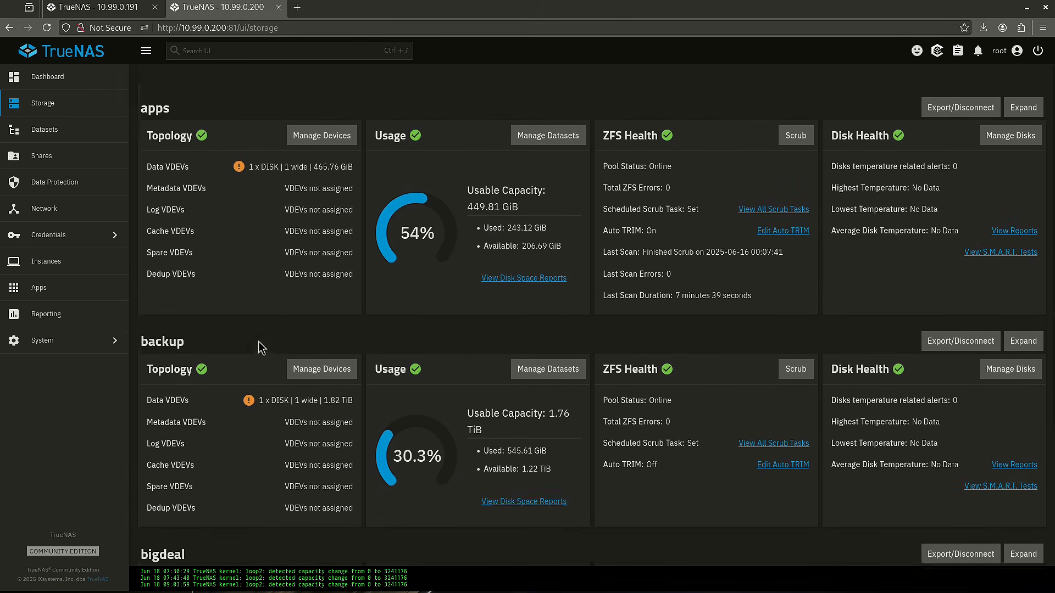
Switch to the TrueNAS system at 10.99.0.191 and view its installed apps and configuration options without choosing one
key("ctrl+Page_Up")
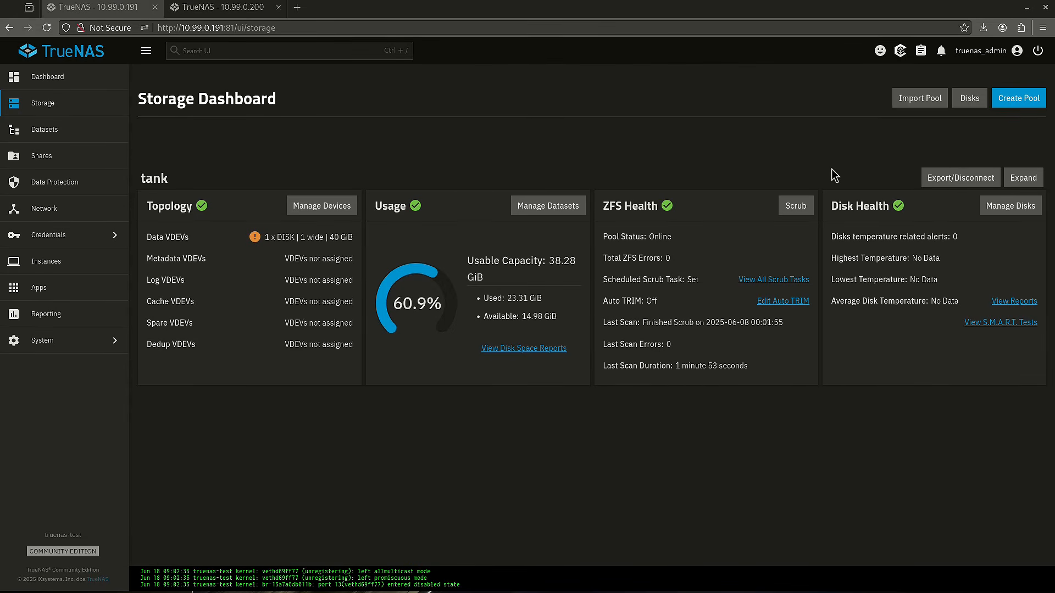
left_click(120, 285)
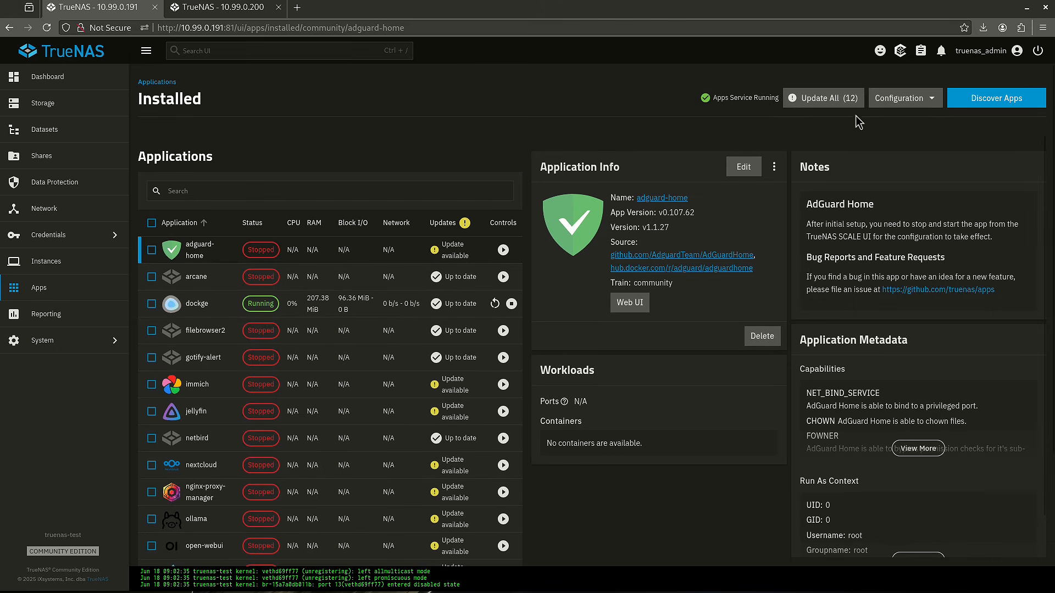
left_click(892, 99)
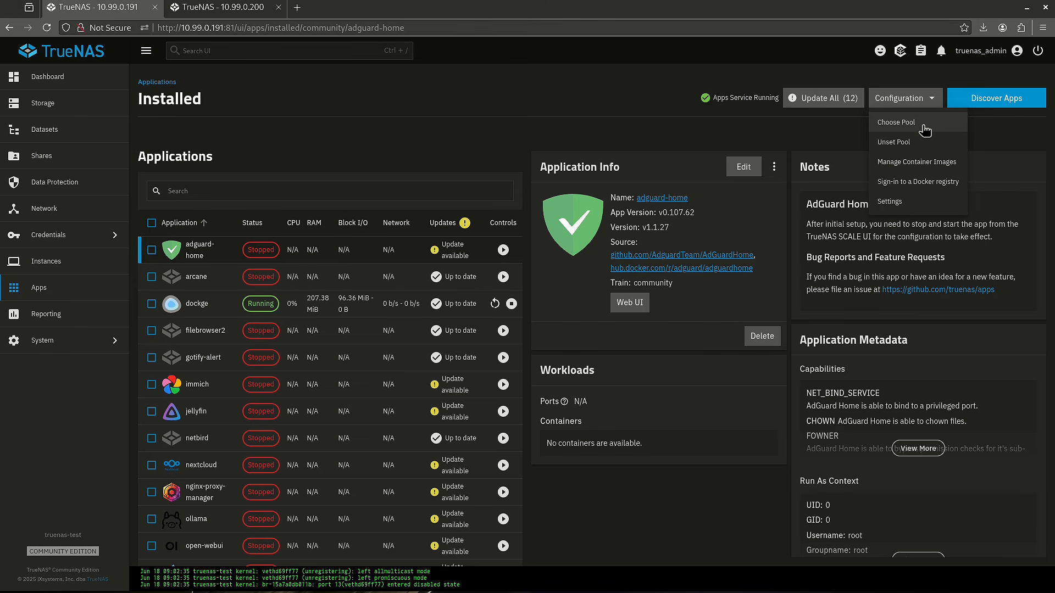
left_click(795, 147)
left_click_drag(714, 96, 736, 97)
left_click(737, 94)
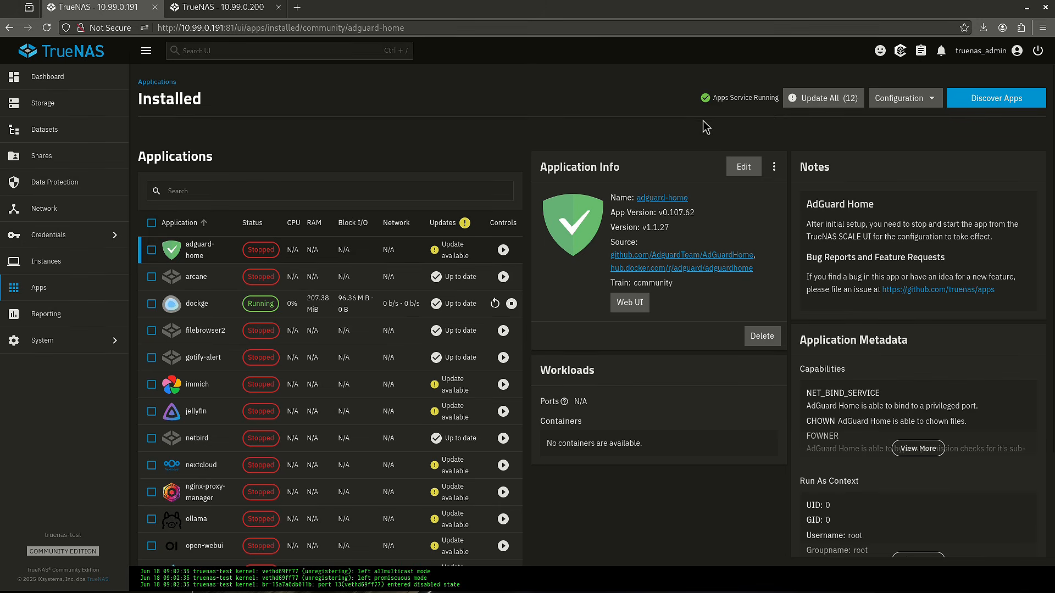
Review the list of downloaded container images in the apps configuration, then return to the installed apps
left_click(901, 98)
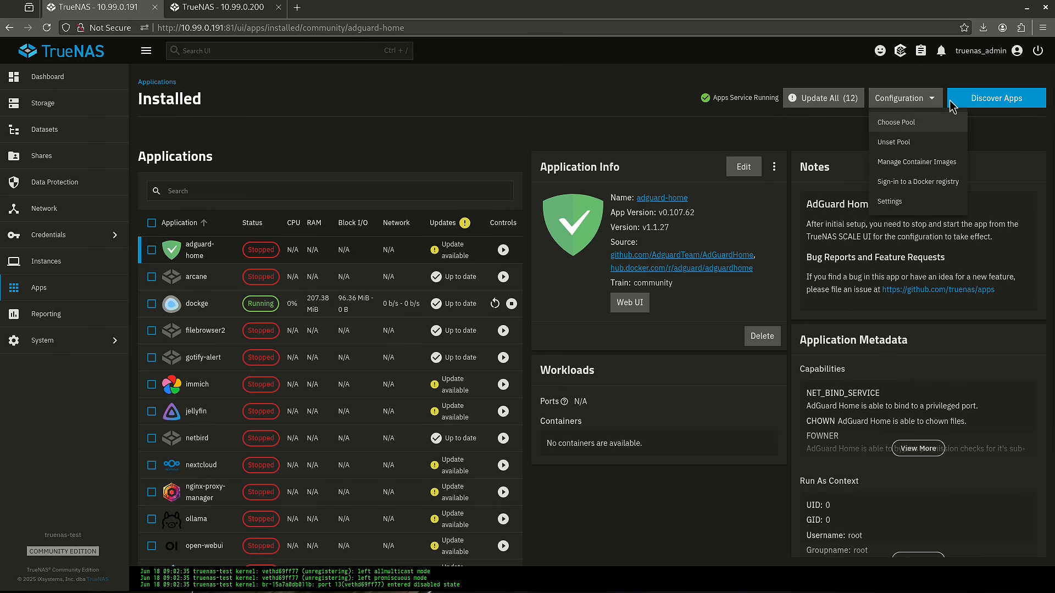
left_click(949, 164)
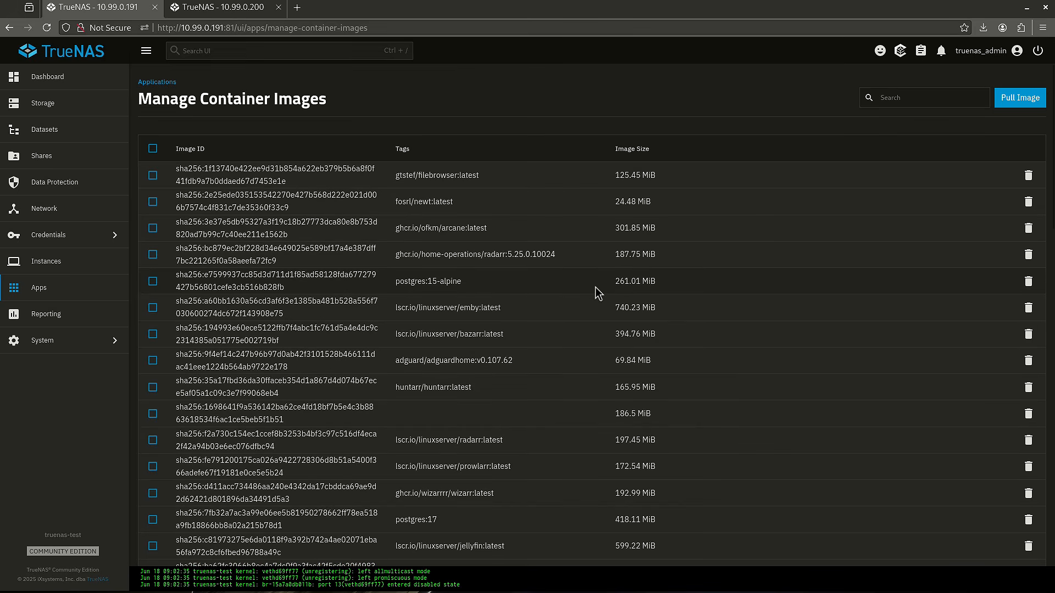
scroll(596, 288, "down", 15)
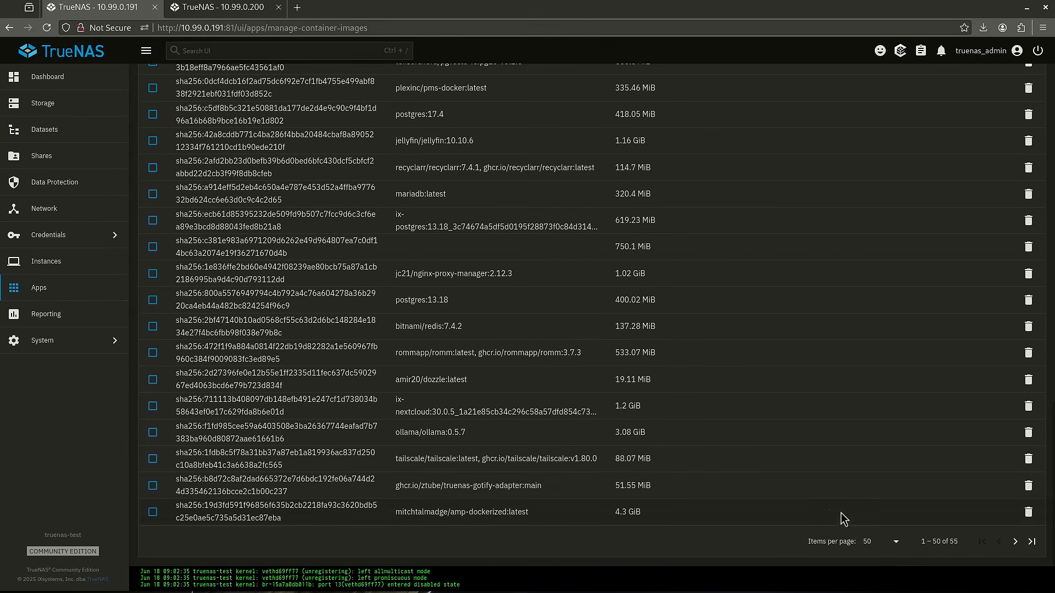
scroll(468, 341, "up", 10)
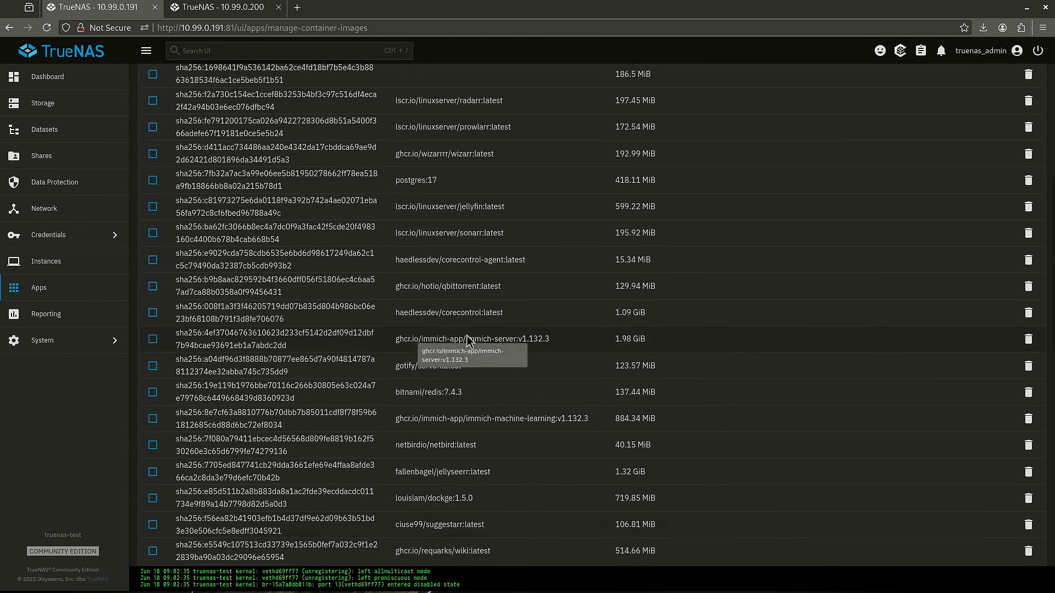
scroll(469, 341, "up", 6)
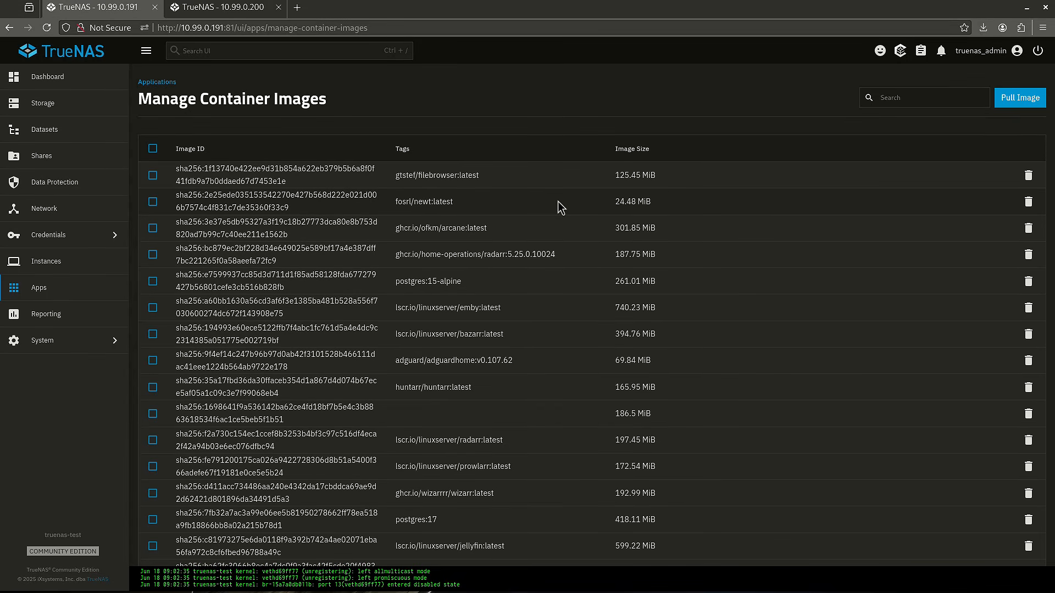
left_click(56, 291)
left_click(906, 107)
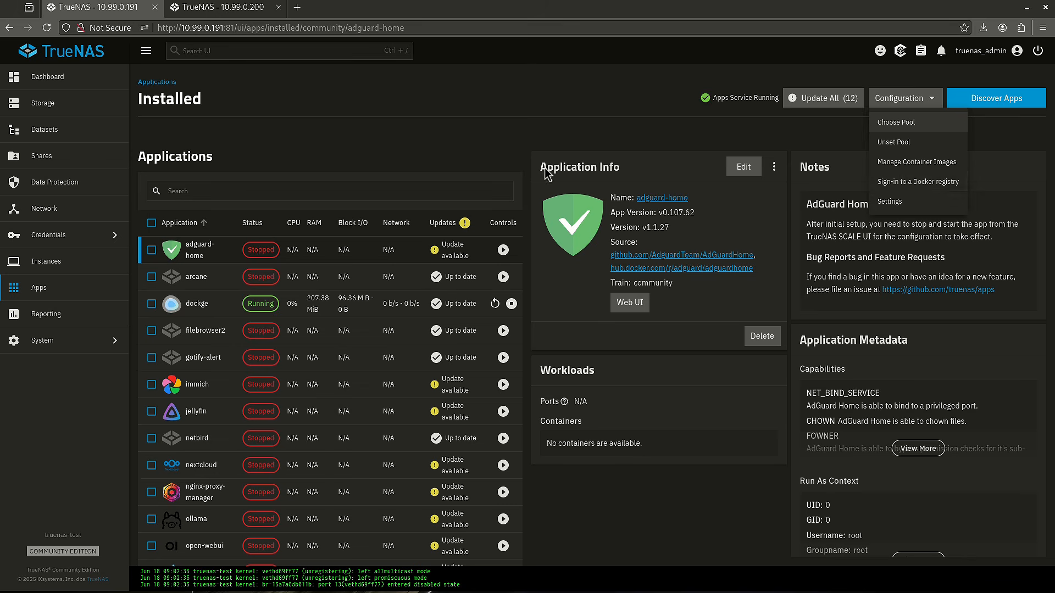
left_click(533, 156)
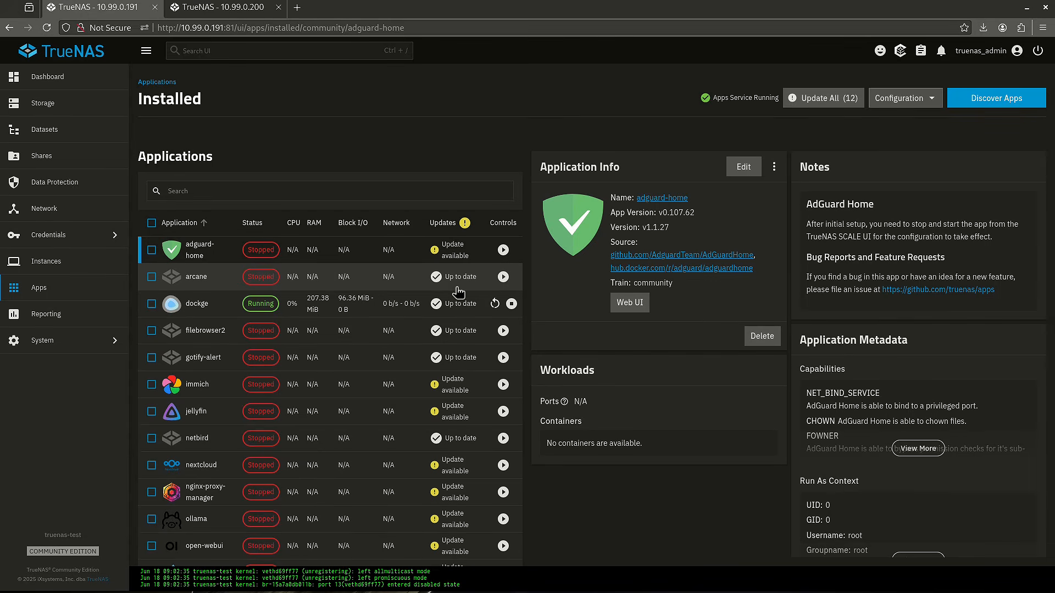
Open the form for adding a Docker registry, check its URI setting, and close it without saving
left_click(901, 98)
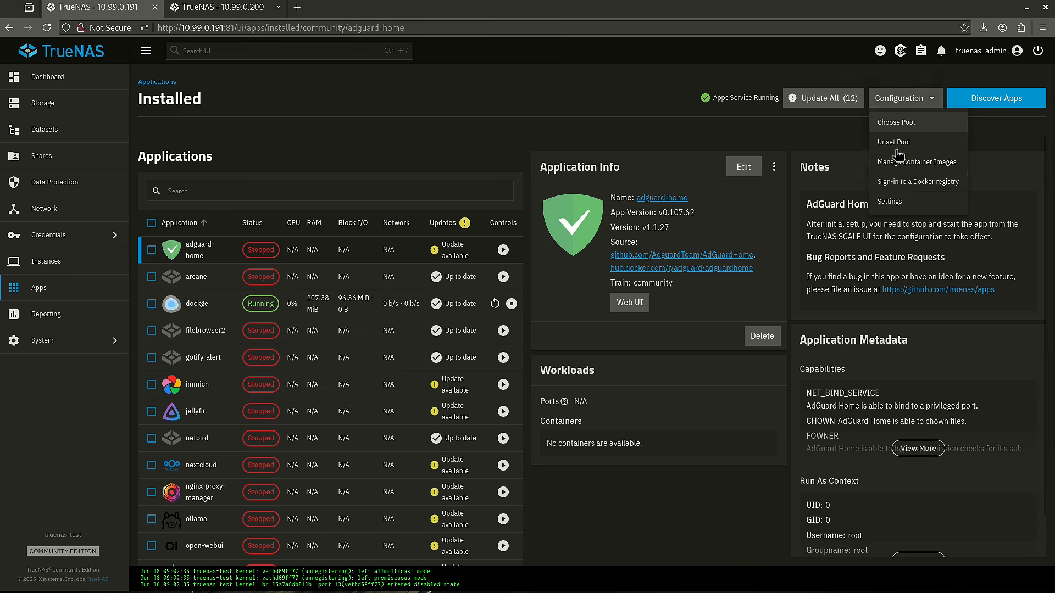
left_click(903, 180)
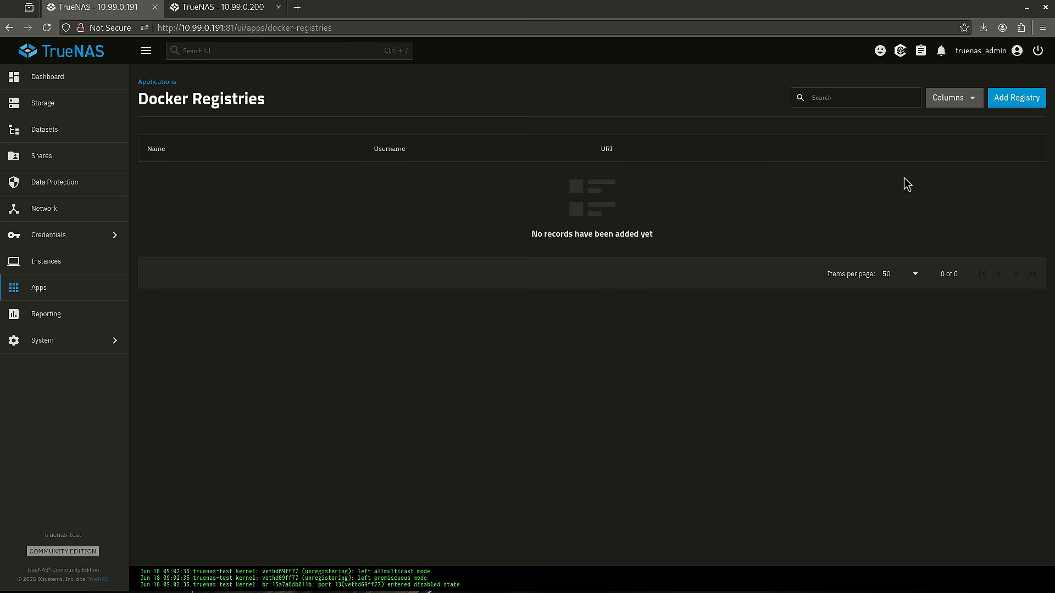
left_click(995, 104)
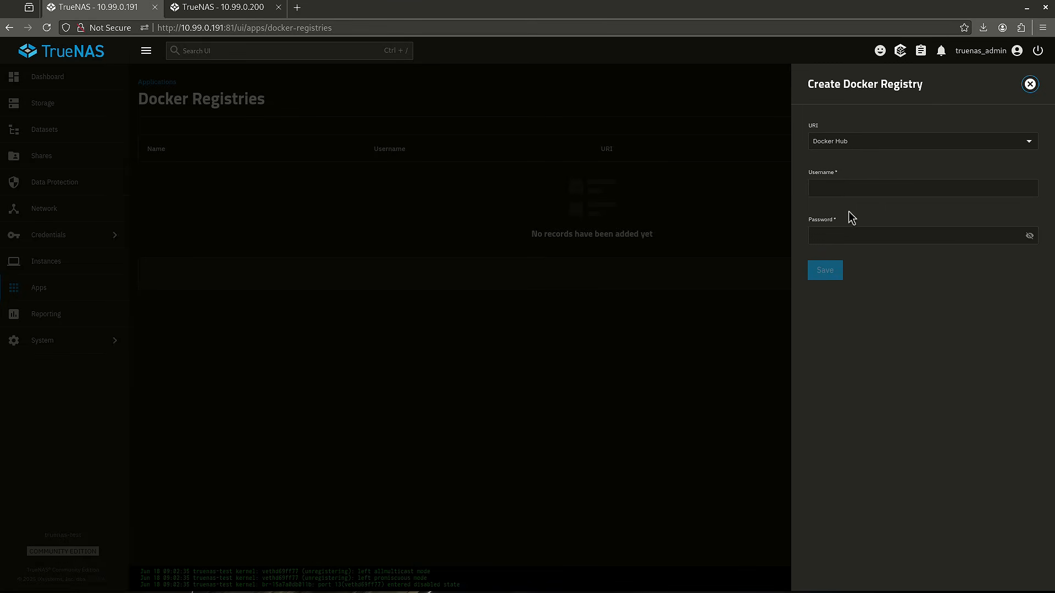
left_click(870, 147)
left_click(867, 143)
left_click(688, 201)
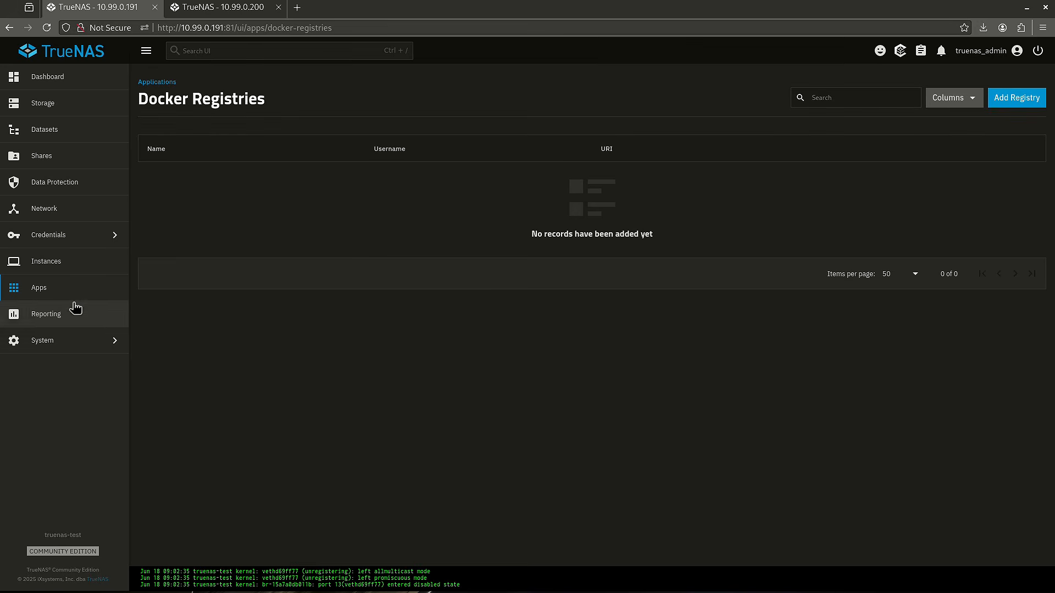
Remove the test train from the preferred trains in the apps settings and save
left_click(75, 309)
left_click(70, 292)
left_click(925, 103)
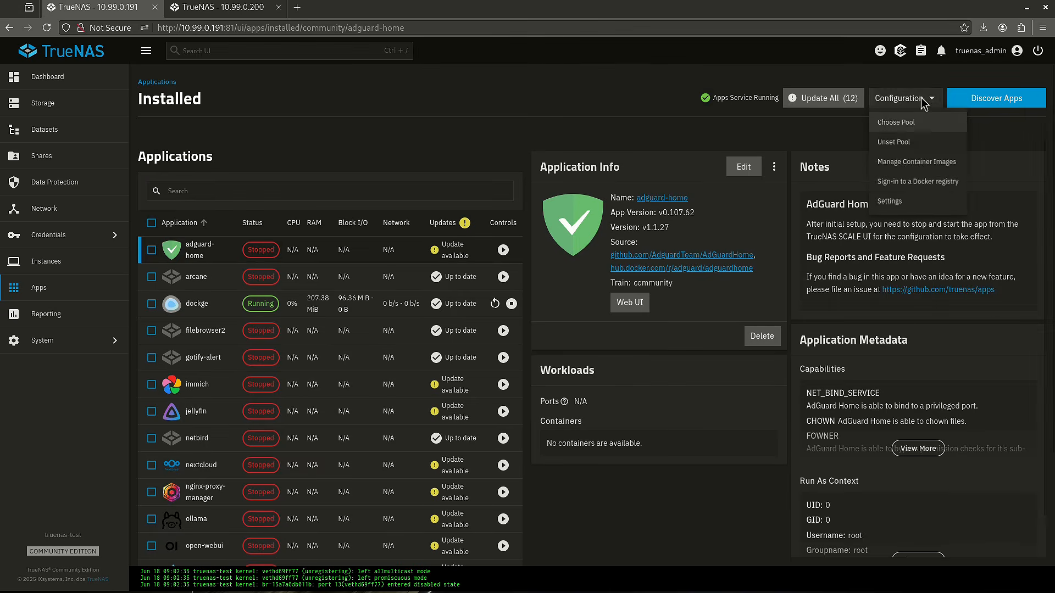
left_click(937, 202)
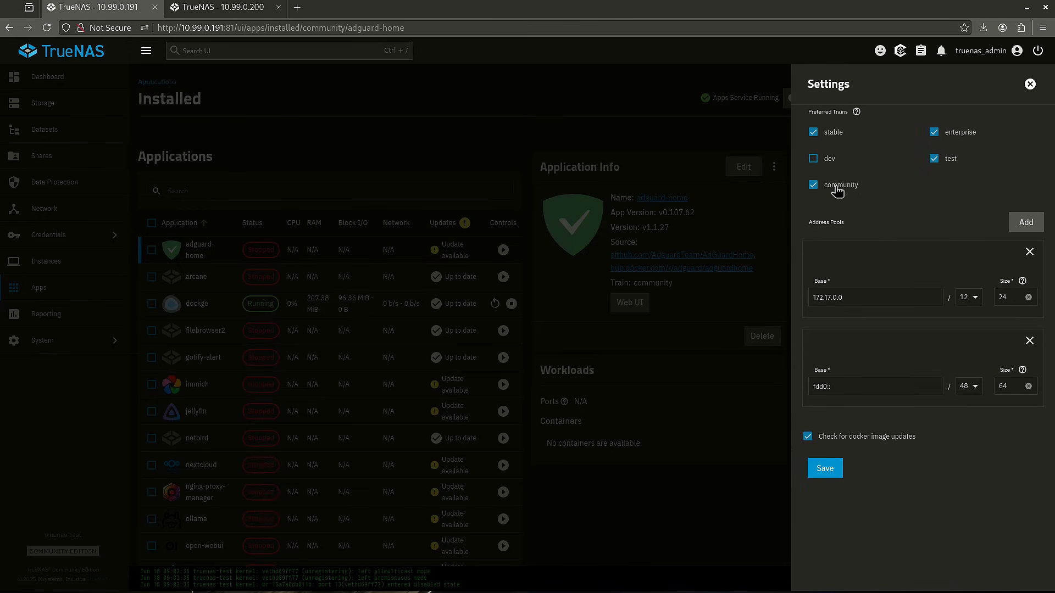
left_click(935, 159)
left_click(817, 467)
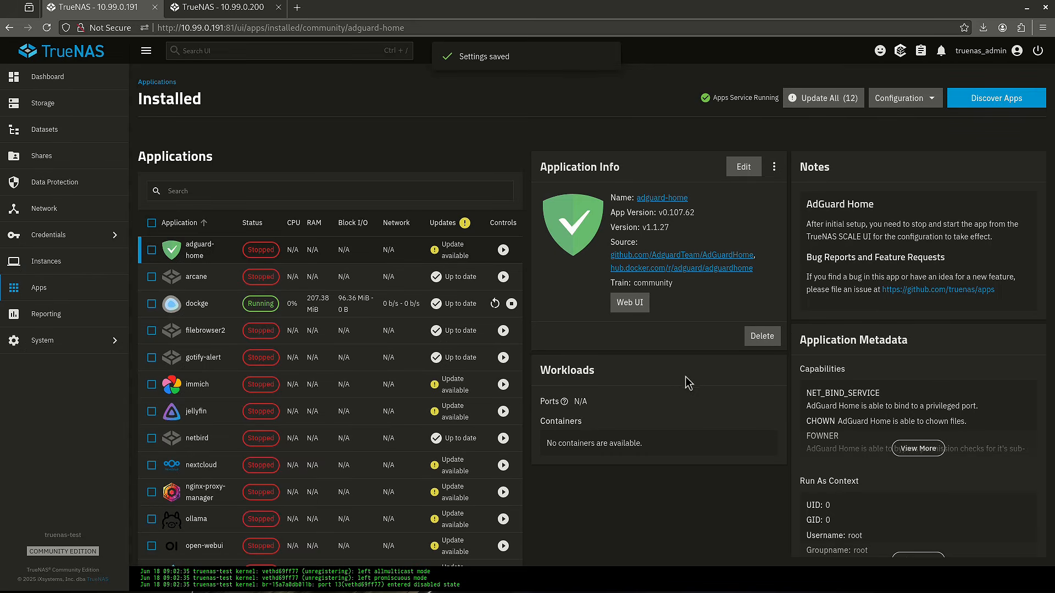